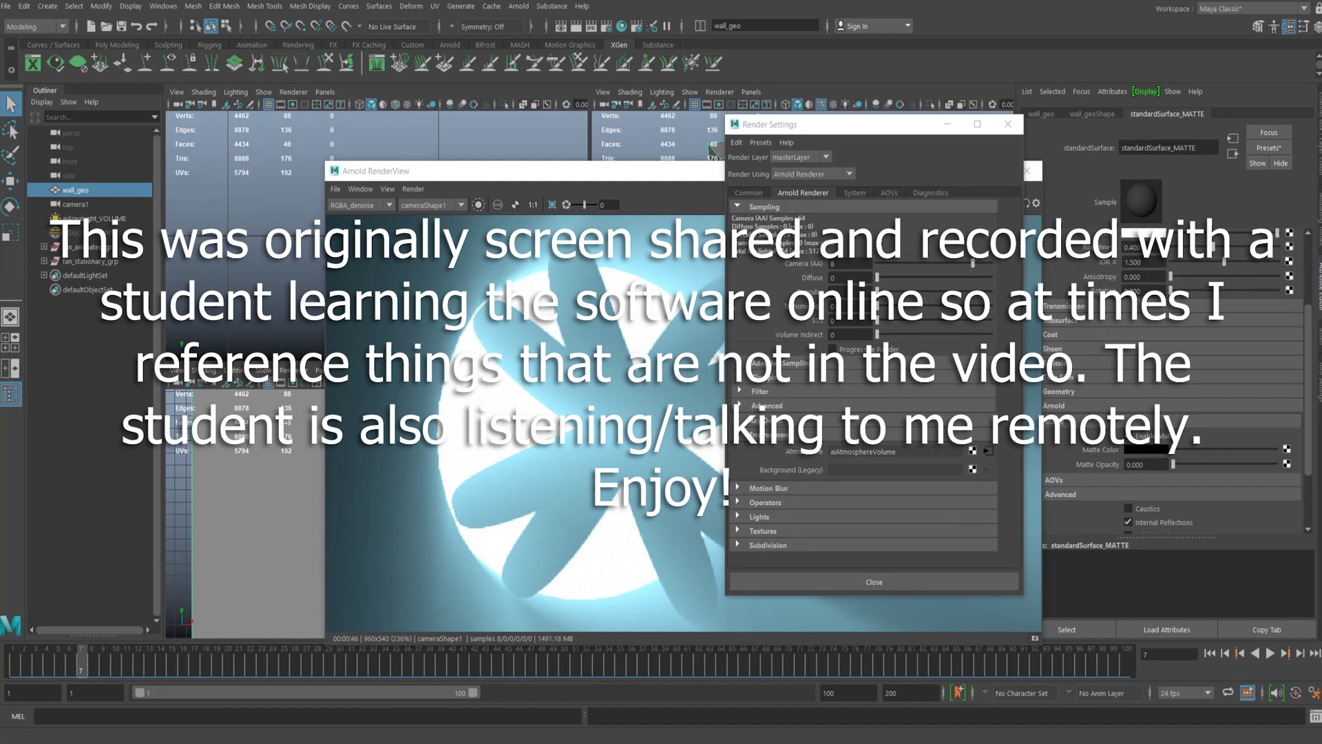
# Minimize the Render Settings window and move the Arnold RenderView of the fan render aside
pyautogui.moveTo(874, 117); pyautogui.dragTo(878, 202)
pyautogui.click(939, 201)
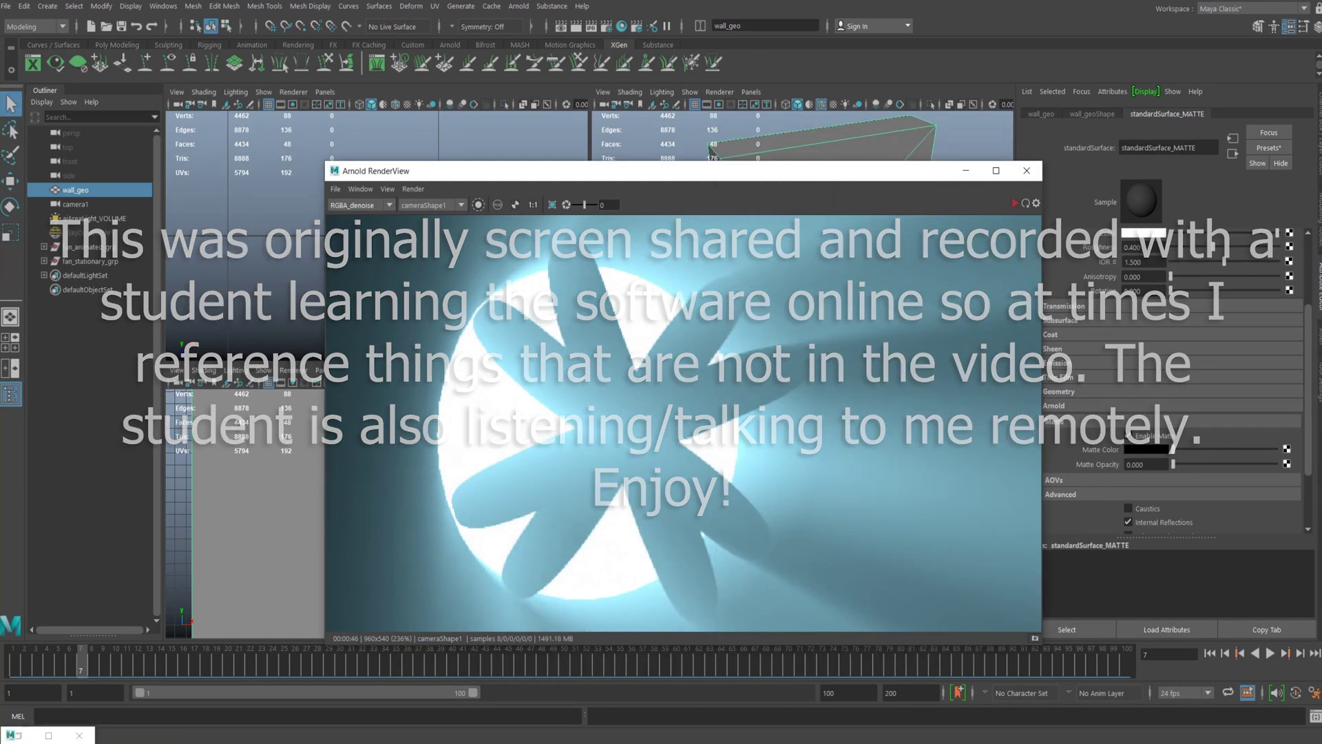
pyautogui.moveTo(584, 168)
pyautogui.mouseDown()
pyautogui.moveTo(599, 143)
pyautogui.moveTo(562, 155)
pyautogui.mouseUp()
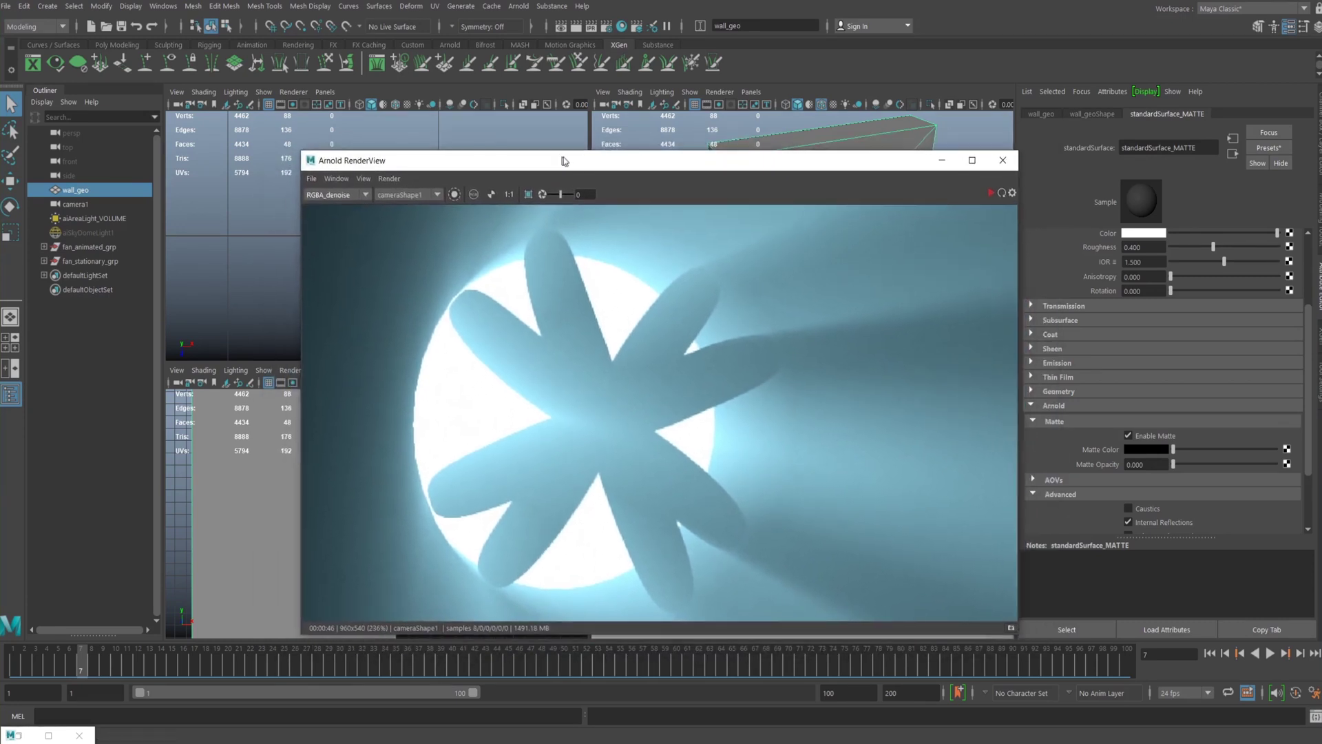
# Hide the render view and maximize the perspective panel on the fan wall
pyautogui.click(939, 162)
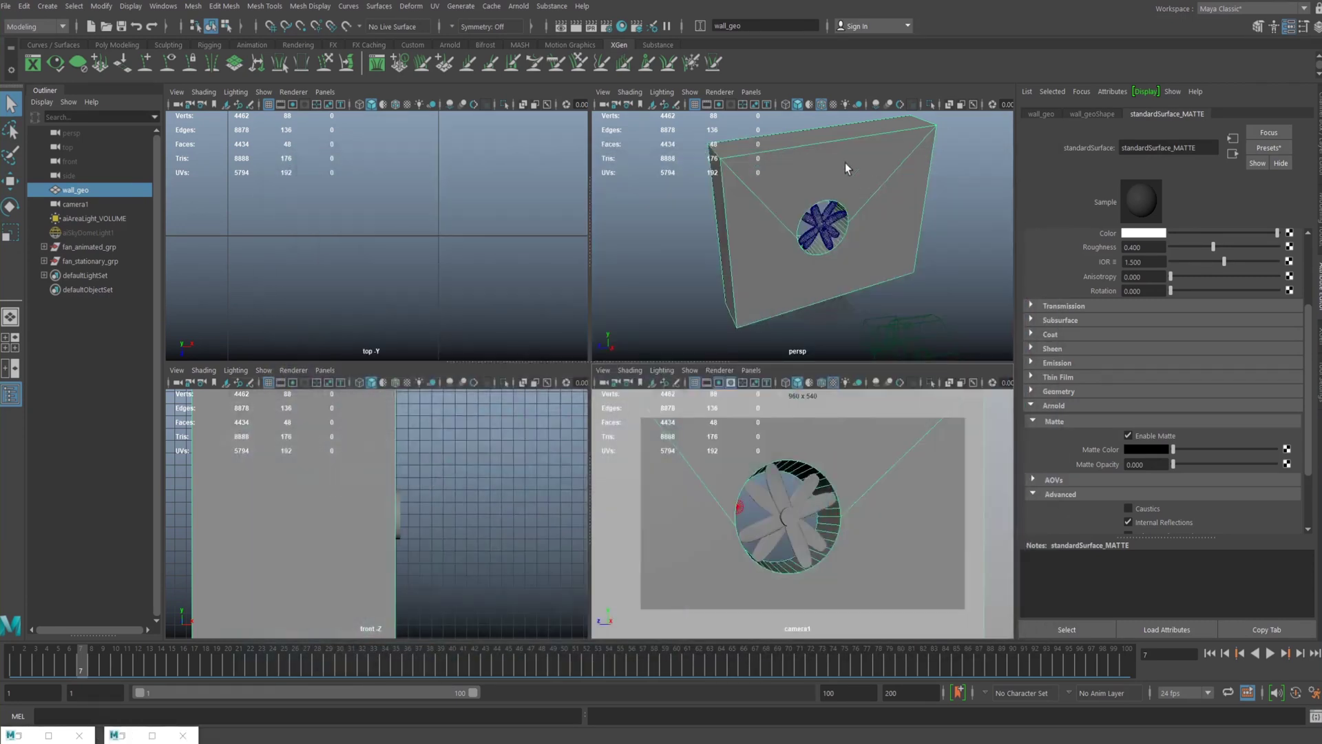
pyautogui.press('space')
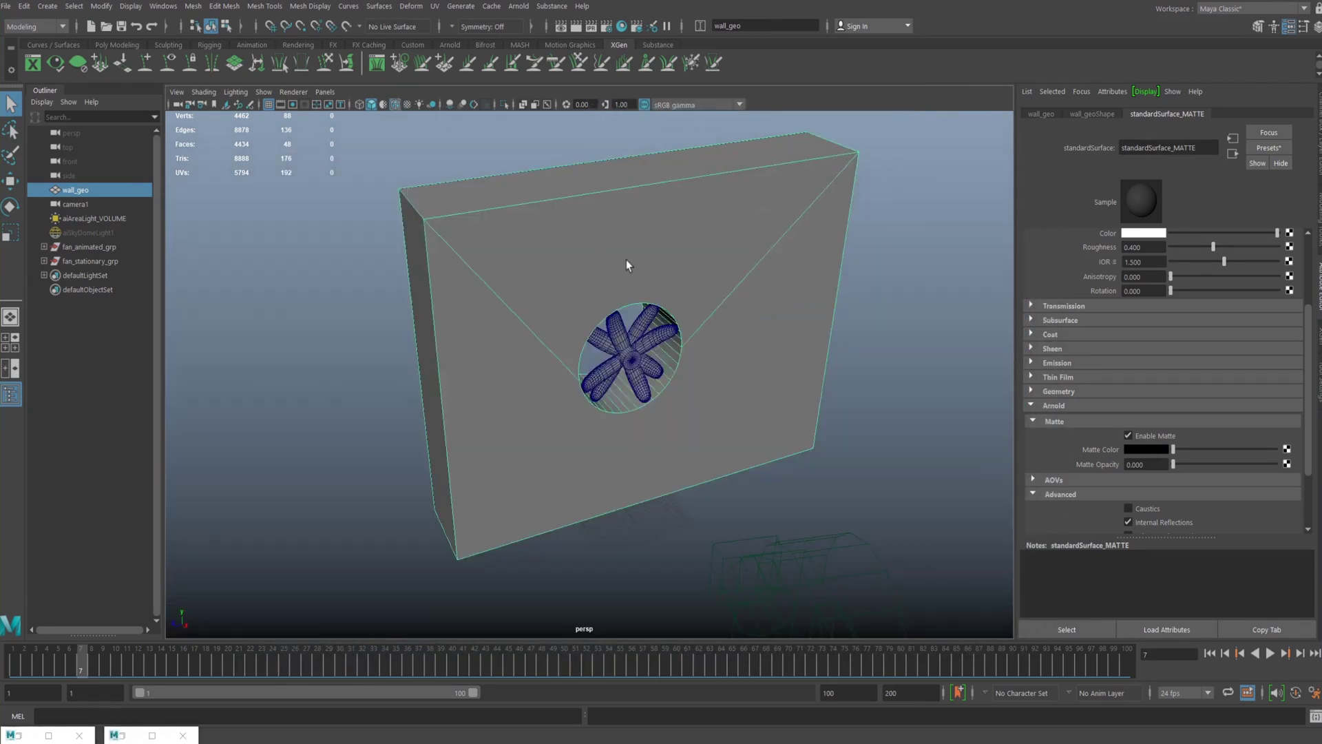
pyautogui.keyDown('alt'); pyautogui.moveTo(626, 259); pyautogui.dragTo(529, 336); pyautogui.keyUp('alt')
# Select aiAreaLight_VOLUME and check its Camera and Volume visibility values
pyautogui.click(459, 354)
pyautogui.keyDown('alt'); pyautogui.moveTo(480, 418); pyautogui.dragTo(113, 232); pyautogui.keyUp('alt')
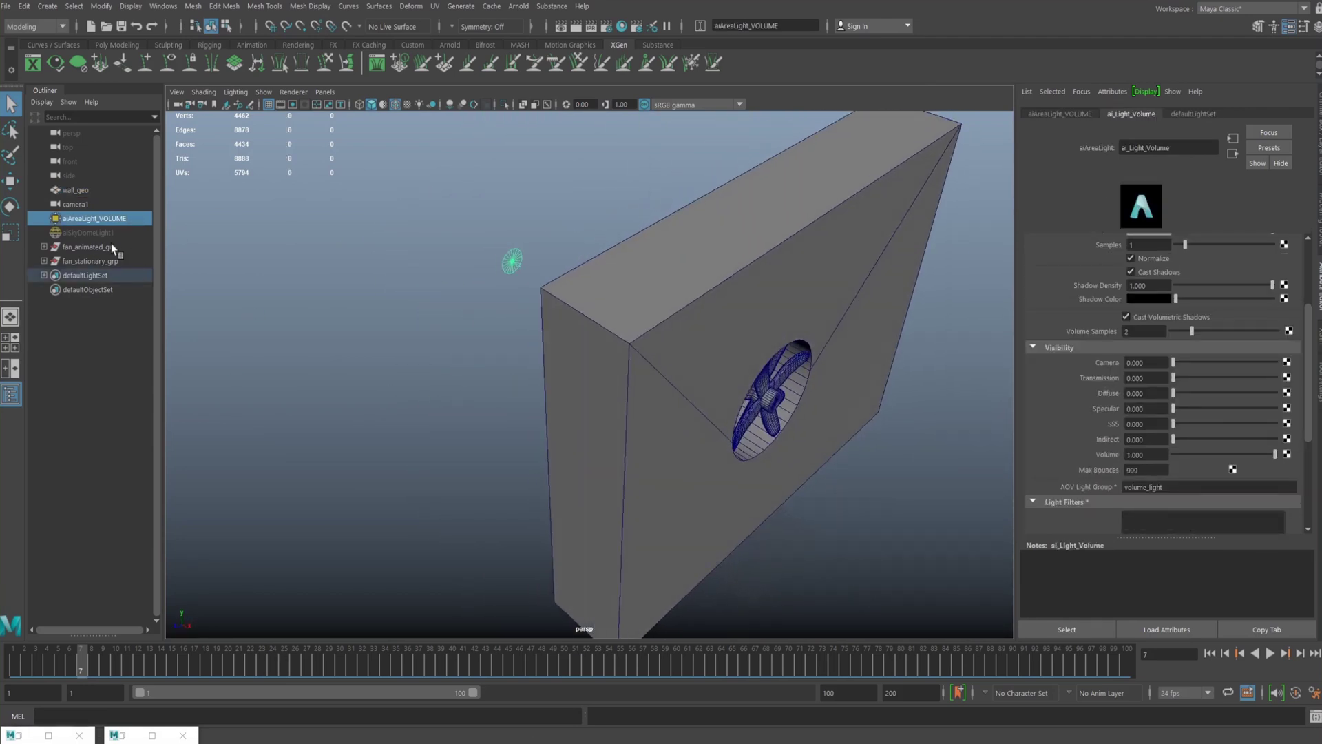
pyautogui.keyDown('alt'); pyautogui.moveTo(542, 256); pyautogui.dragTo(557, 280, button='middle'); pyautogui.keyUp('alt')
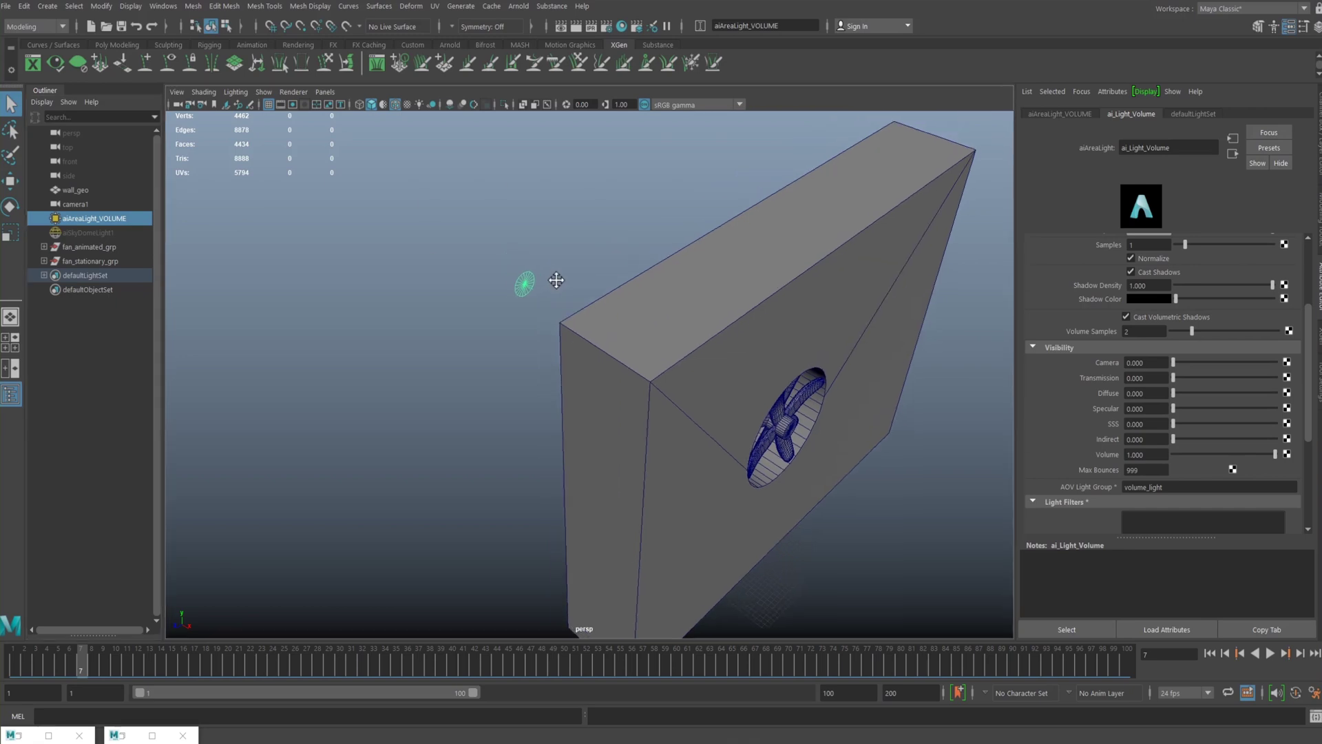
pyautogui.keyDown('alt'); pyautogui.moveTo(557, 237); pyautogui.dragTo(493, 292); pyautogui.keyUp('alt')
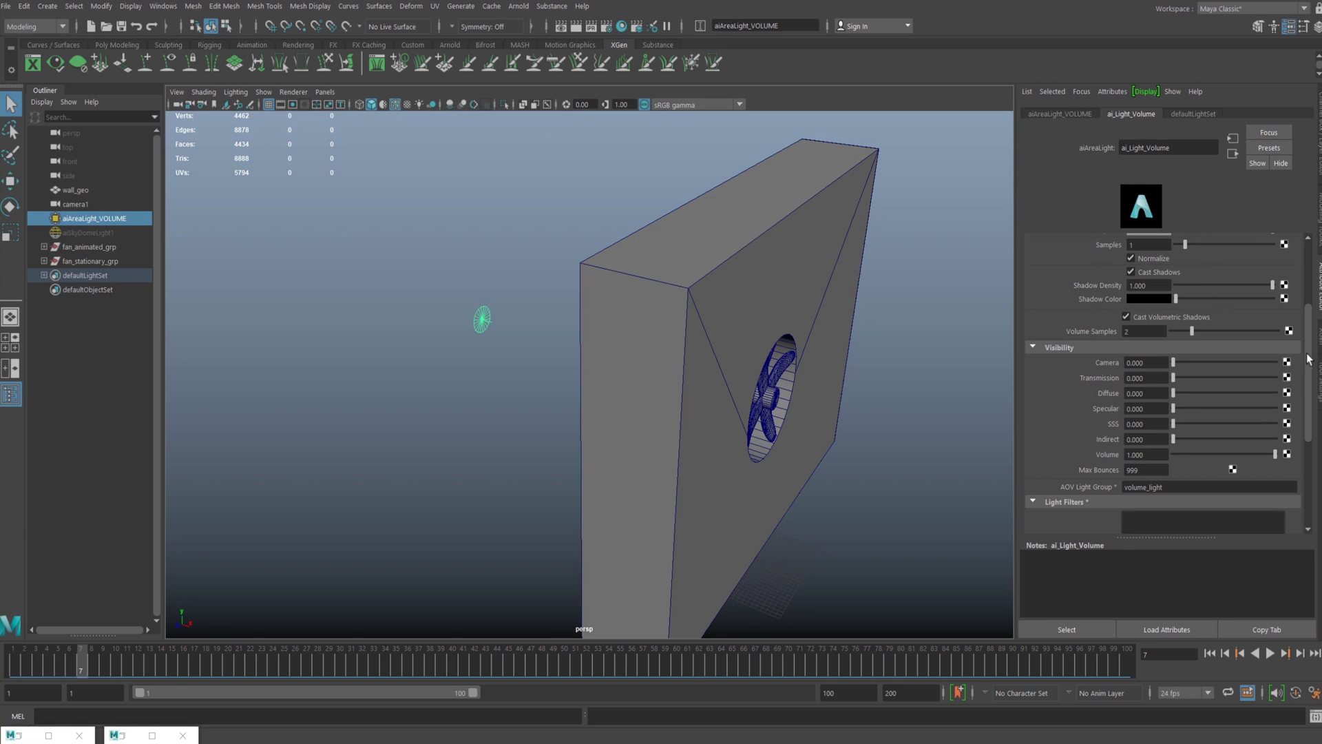
pyautogui.scroll(-2, 1100, 358)
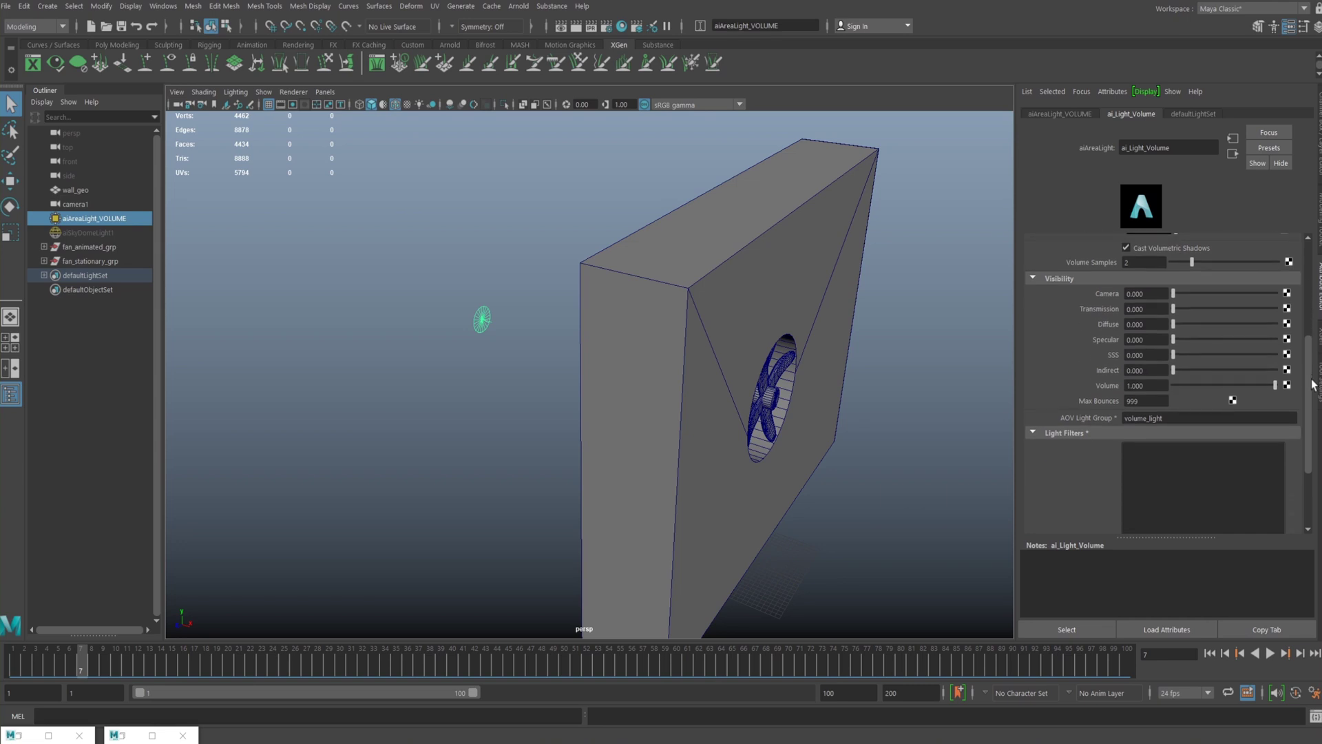
pyautogui.click(1151, 294)
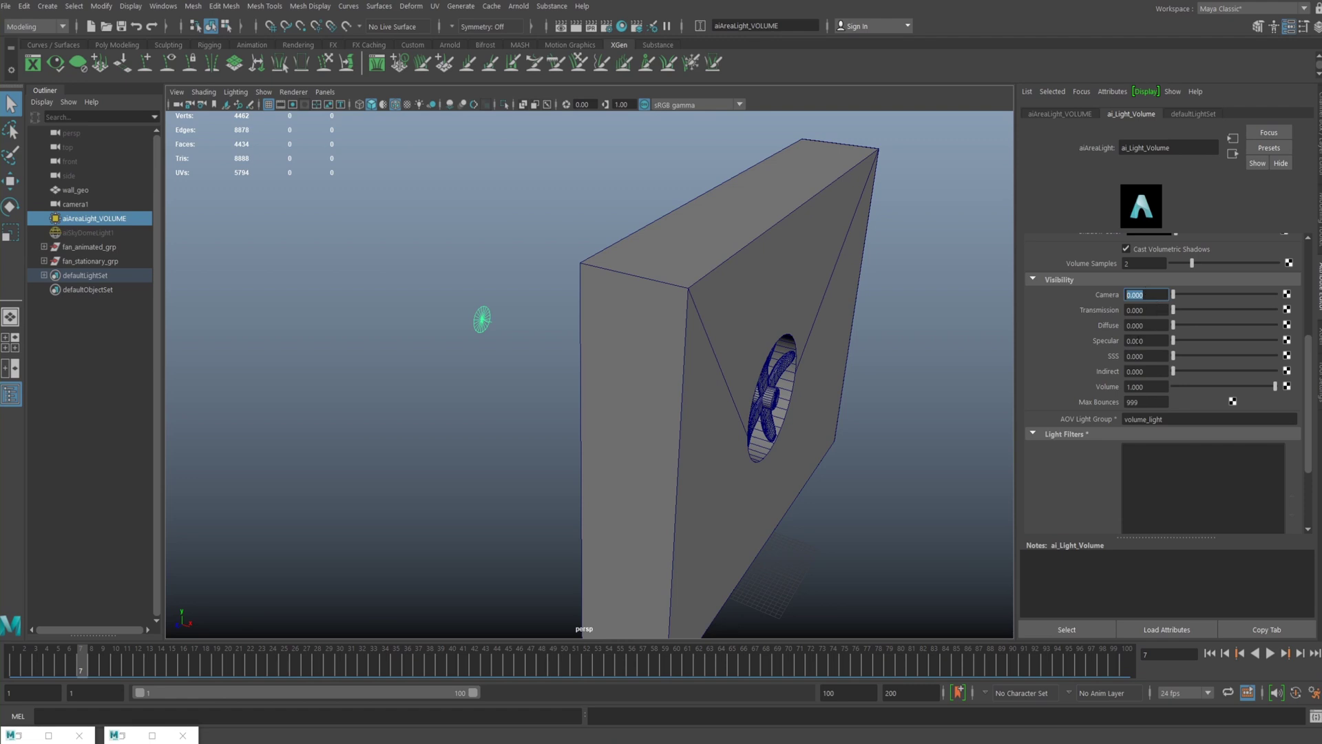
pyautogui.click(1149, 387)
pyautogui.scroll(5, 1308, 393)
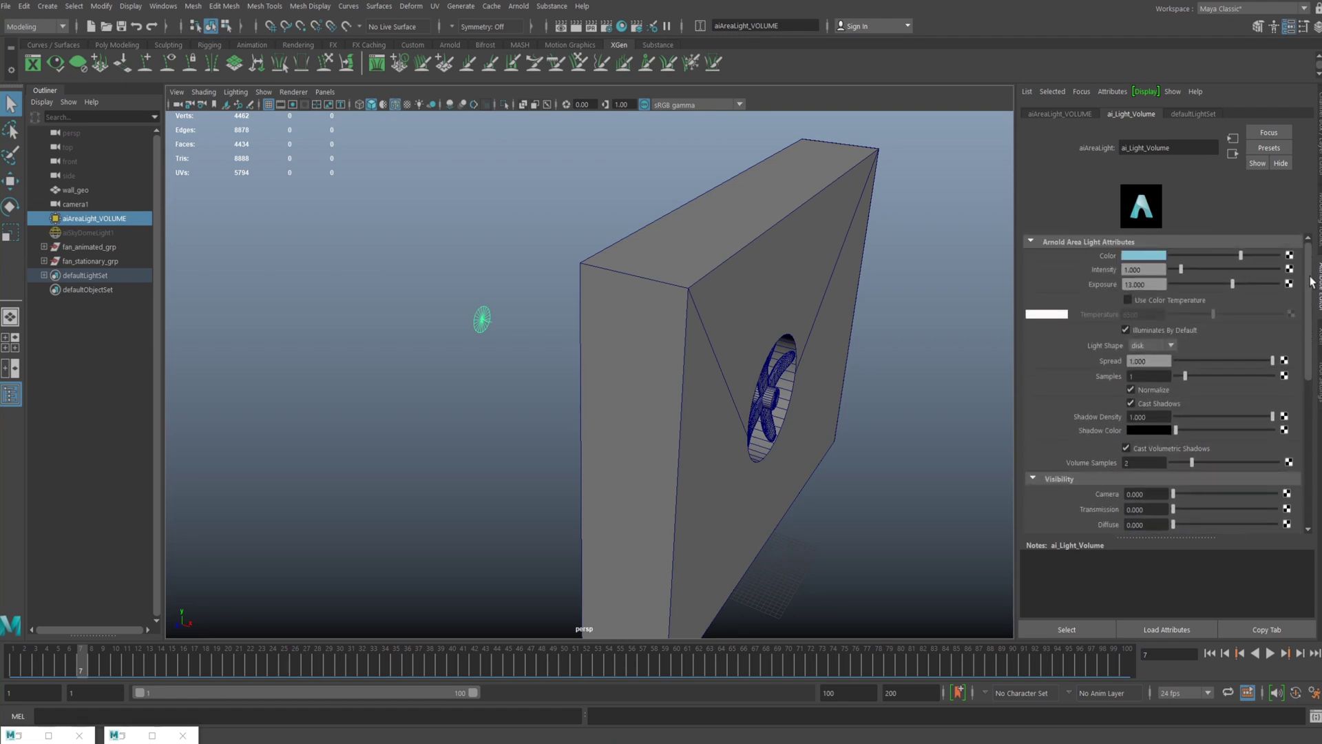
# Pull back around the fan wall and select wall_geo
pyautogui.keyDown('alt'); pyautogui.moveTo(1000, 140); pyautogui.dragTo(708, 266); pyautogui.keyUp('alt')
pyautogui.scroll(3, 697, 221)
pyautogui.moveTo(696, 221)
pyautogui.keyDown('alt'); pyautogui.mouseDown(button='right')
pyautogui.moveTo(555, 204)
pyautogui.moveTo(680, 231)
pyautogui.mouseUp(button='right'); pyautogui.keyUp('alt')
pyautogui.keyDown('alt'); pyautogui.moveTo(679, 231); pyautogui.dragTo(737, 261); pyautogui.keyUp('alt')
pyautogui.click(720, 289)
# Show the wall's standardSurface_MATTE material attributes
pyautogui.keyDown('alt'); pyautogui.moveTo(759, 216); pyautogui.dragTo(716, 248); pyautogui.keyUp('alt')
pyautogui.keyDown('alt'); pyautogui.moveTo(666, 354); pyautogui.dragTo(686, 319); pyautogui.keyUp('alt')
pyautogui.scroll(6, 689, 331)
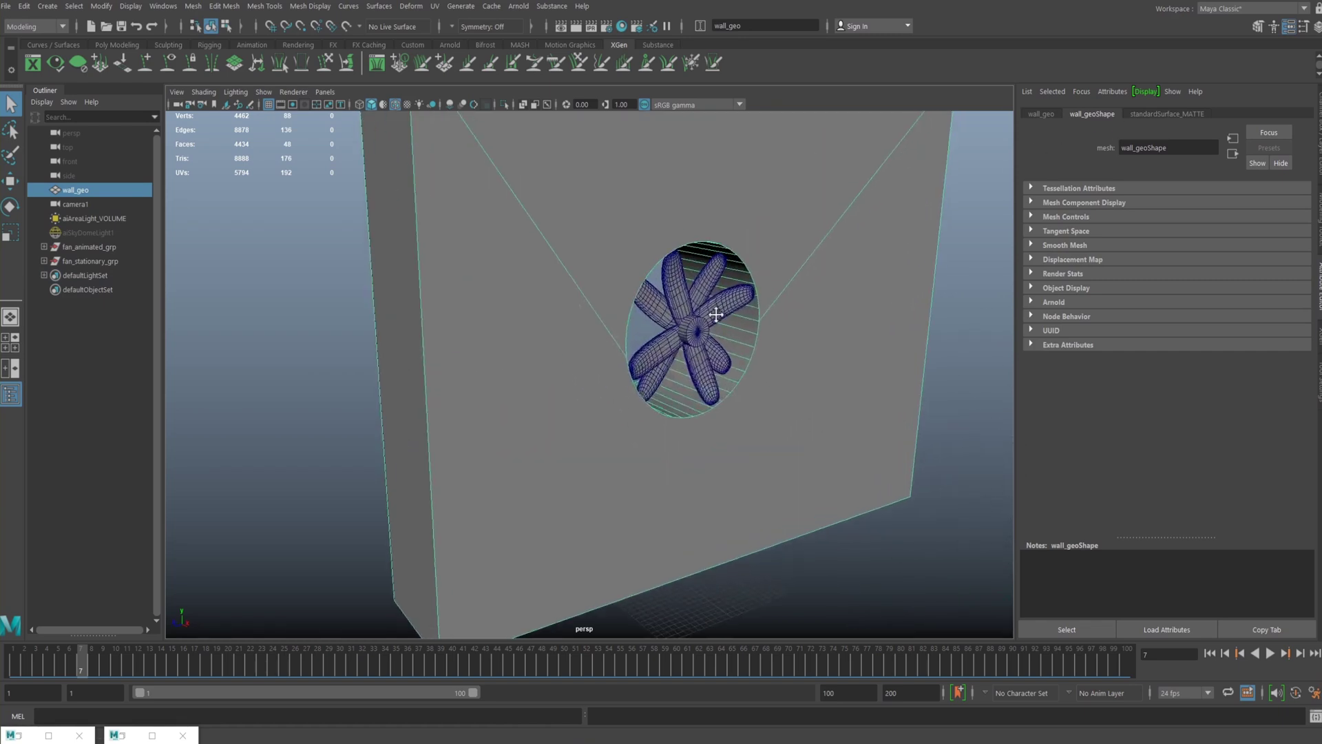
pyautogui.click(1163, 115)
pyautogui.keyDown('alt'); pyautogui.moveTo(687, 312); pyautogui.dragTo(703, 337); pyautogui.keyUp('alt')
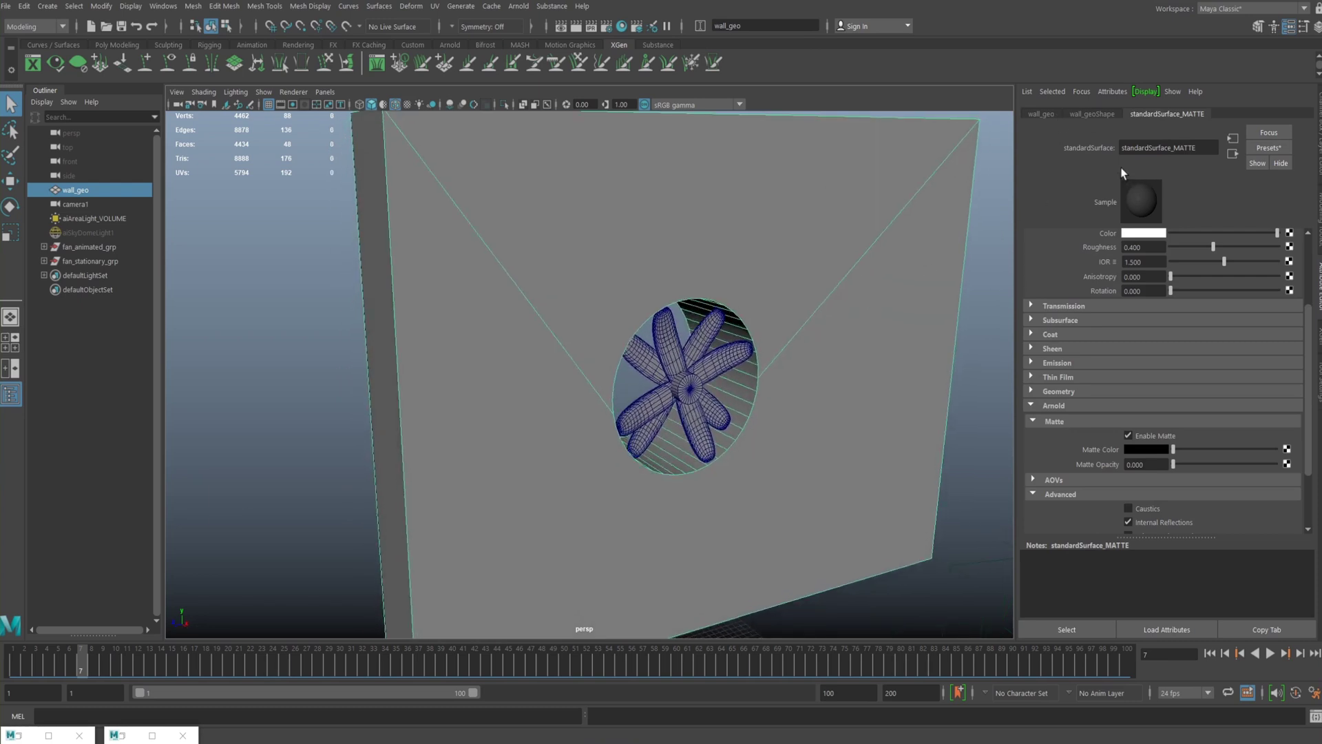
pyautogui.click(1202, 147)
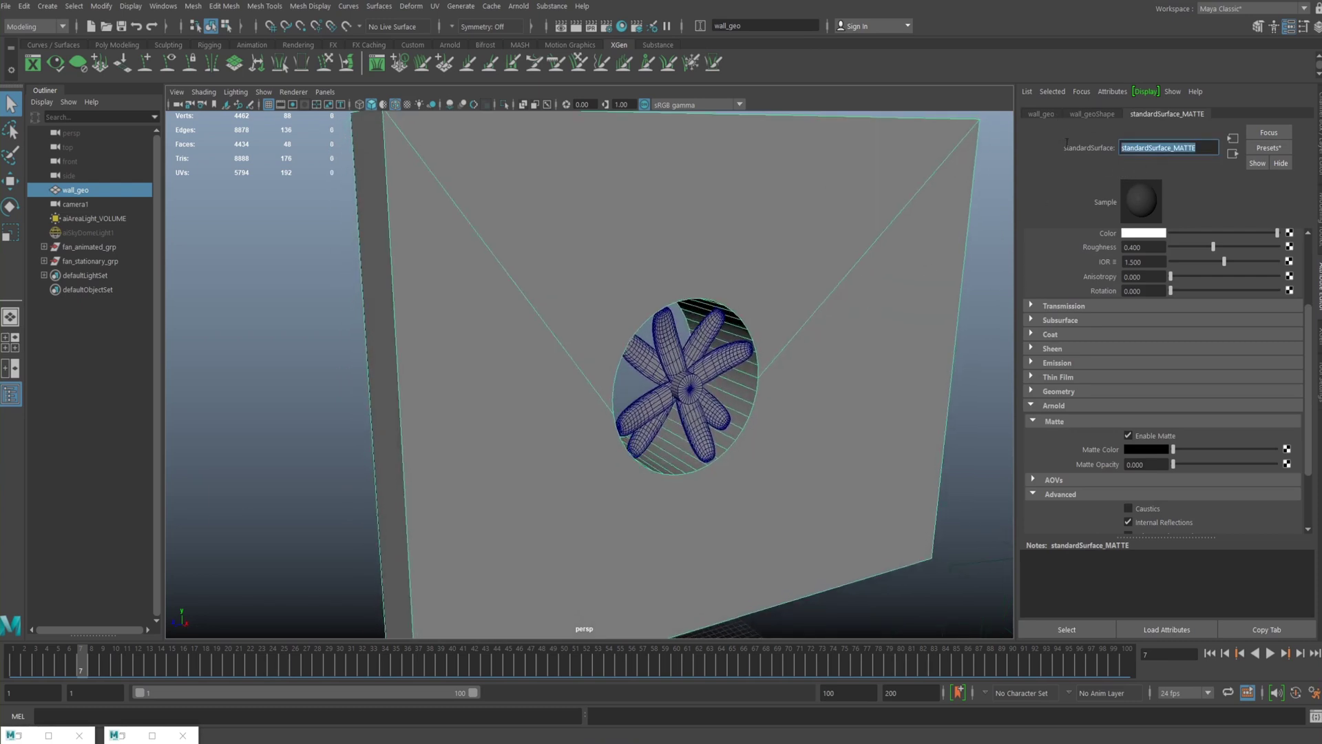
# Zoom in on the fan and scroll to the material's Arnold Matte settings
pyautogui.keyDown('alt'); pyautogui.moveTo(789, 203); pyautogui.dragTo(766, 244); pyautogui.keyUp('alt')
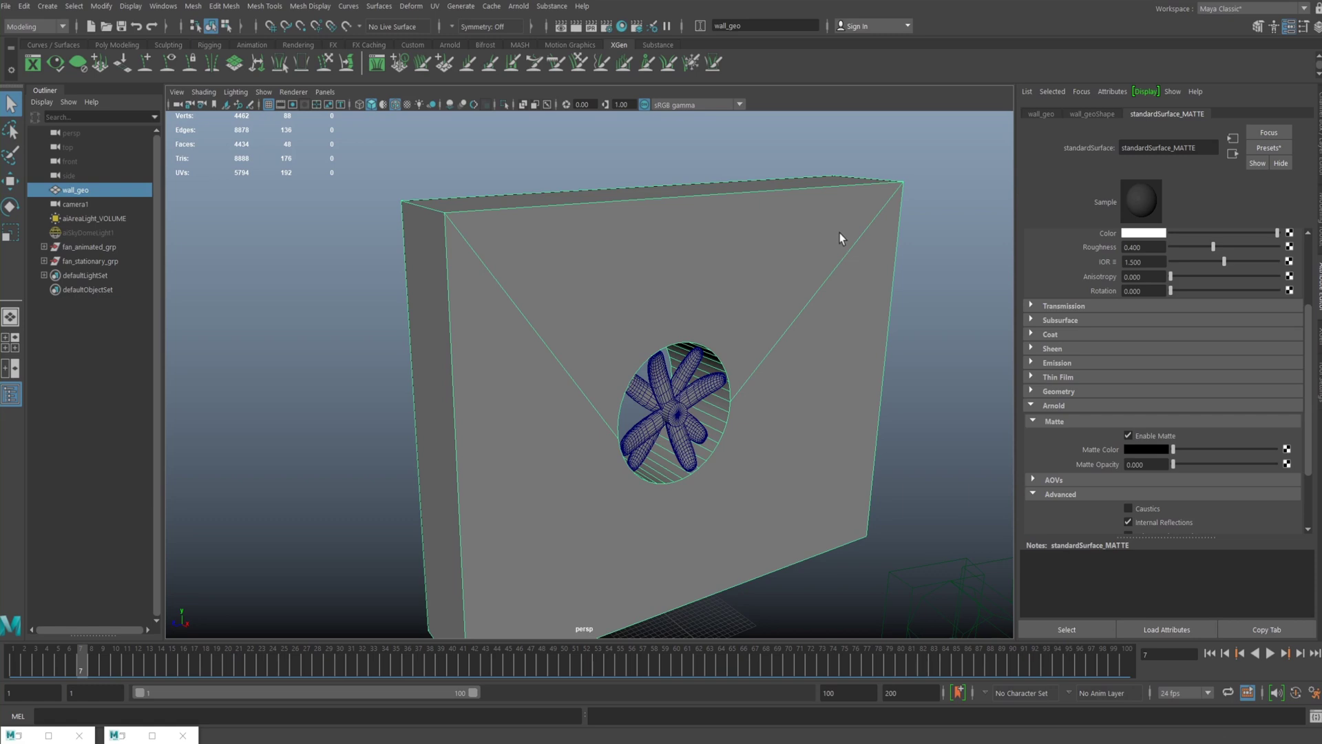
pyautogui.keyDown('alt'); pyautogui.moveTo(825, 237); pyautogui.dragTo(811, 288); pyautogui.keyUp('alt')
pyautogui.keyDown('alt'); pyautogui.moveTo(812, 287); pyautogui.dragTo(966, 238, button='right'); pyautogui.keyUp('alt')
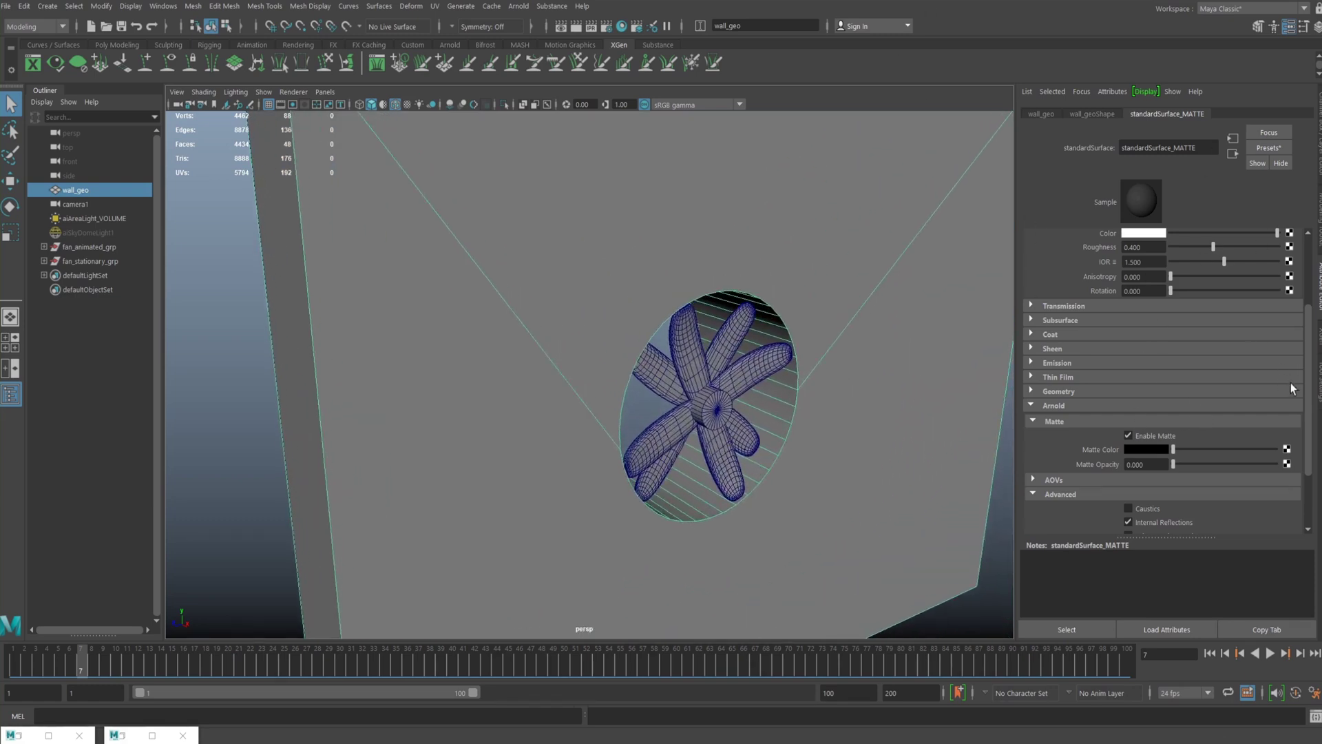
pyautogui.moveTo(1303, 378); pyautogui.dragTo(1302, 266)
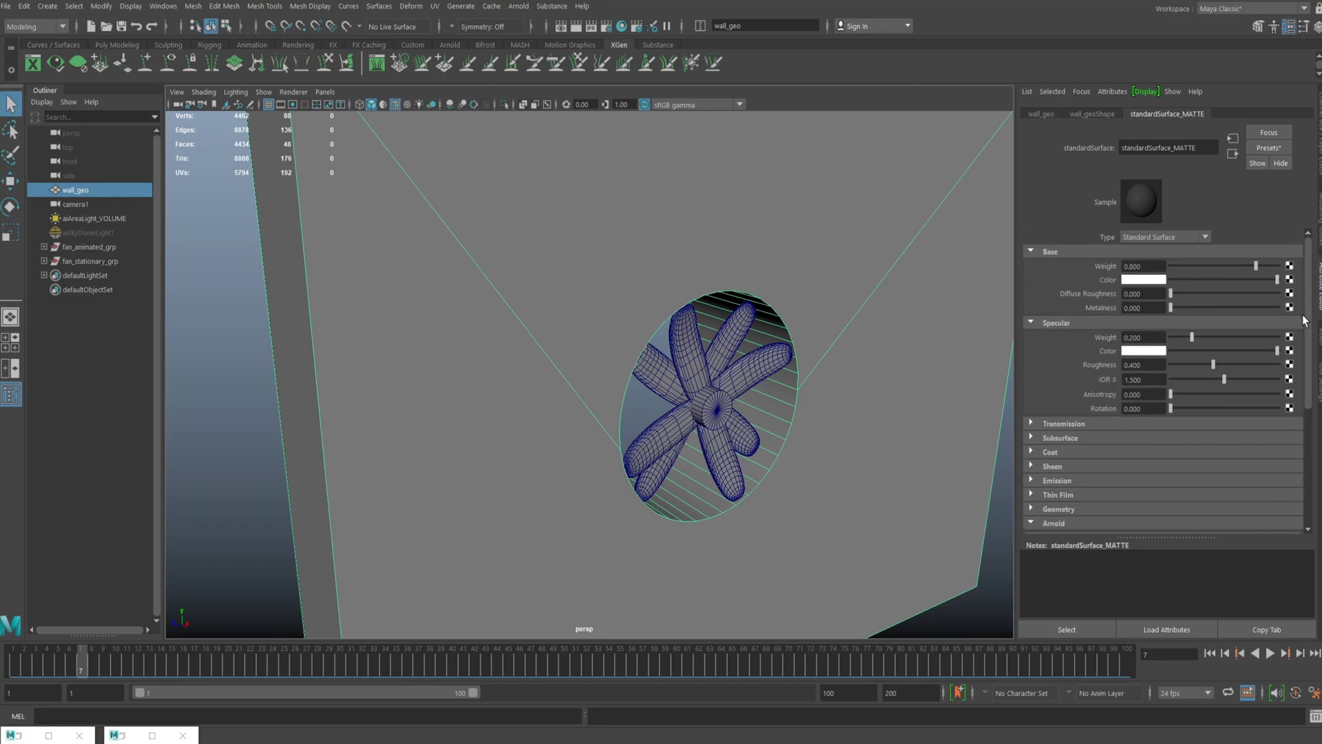
pyautogui.scroll(-5, 1313, 350)
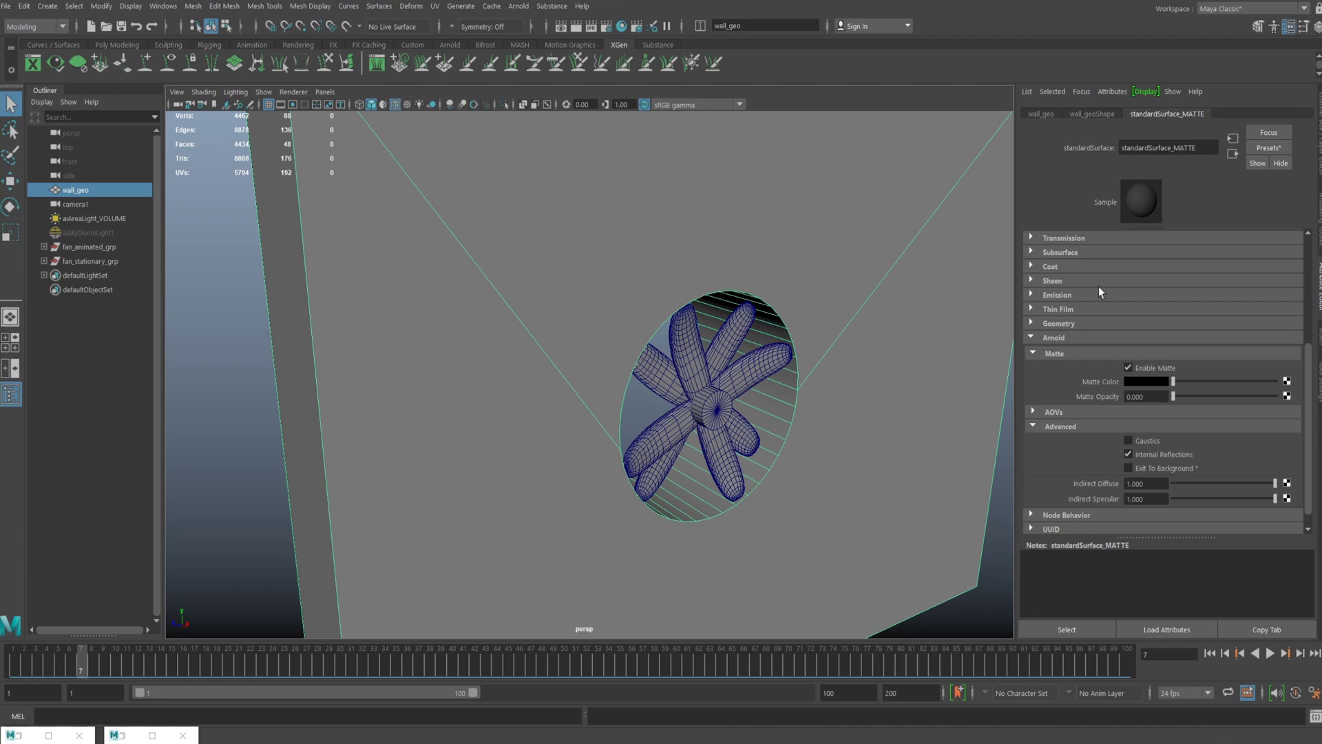
# Frame the wall with F and select the aiAreaLight_VOLUME light
pyautogui.press('f')
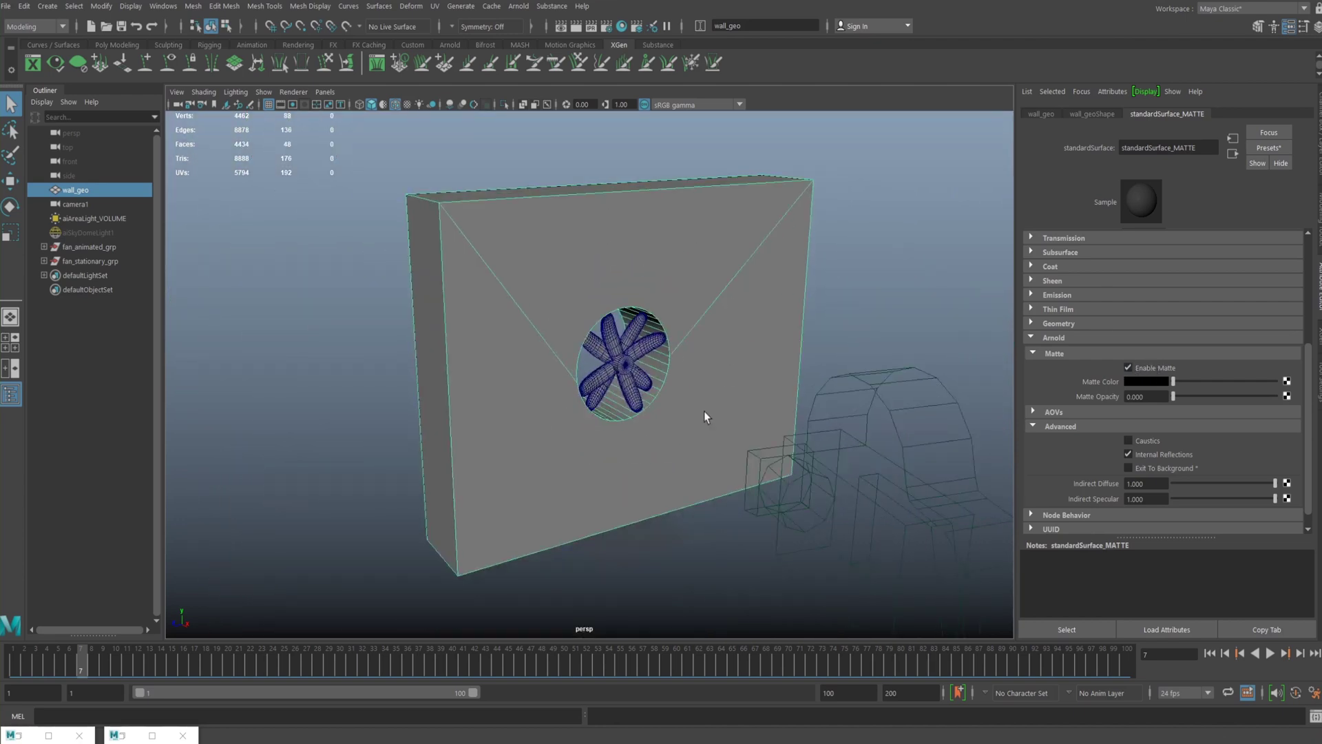
pyautogui.keyDown('alt'); pyautogui.moveTo(704, 411); pyautogui.dragTo(744, 254); pyautogui.keyUp('alt')
pyautogui.keyDown('alt'); pyautogui.moveTo(717, 333); pyautogui.dragTo(517, 280); pyautogui.keyUp('alt')
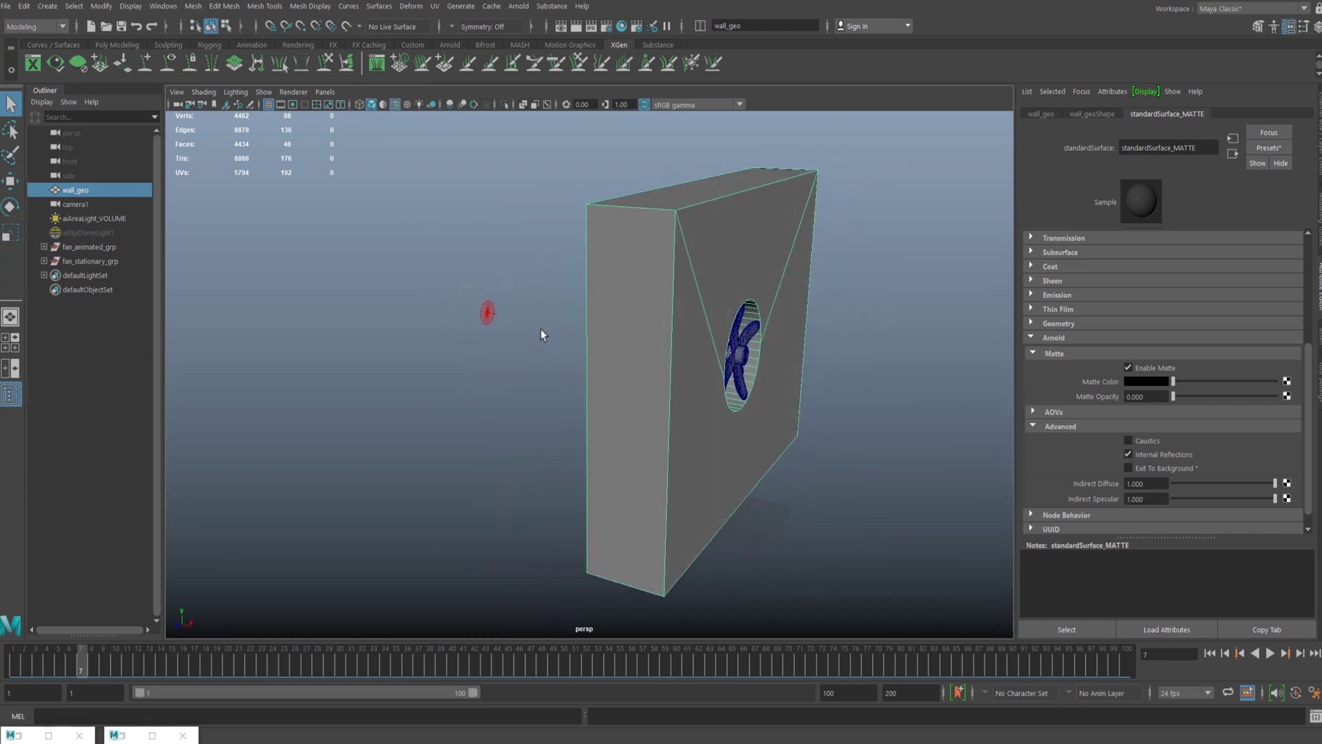
pyautogui.moveTo(542, 335)
pyautogui.keyDown('alt'); pyautogui.mouseDown()
pyautogui.moveTo(457, 331)
pyautogui.moveTo(526, 324)
pyautogui.mouseUp(); pyautogui.keyUp('alt')
pyautogui.click(487, 312)
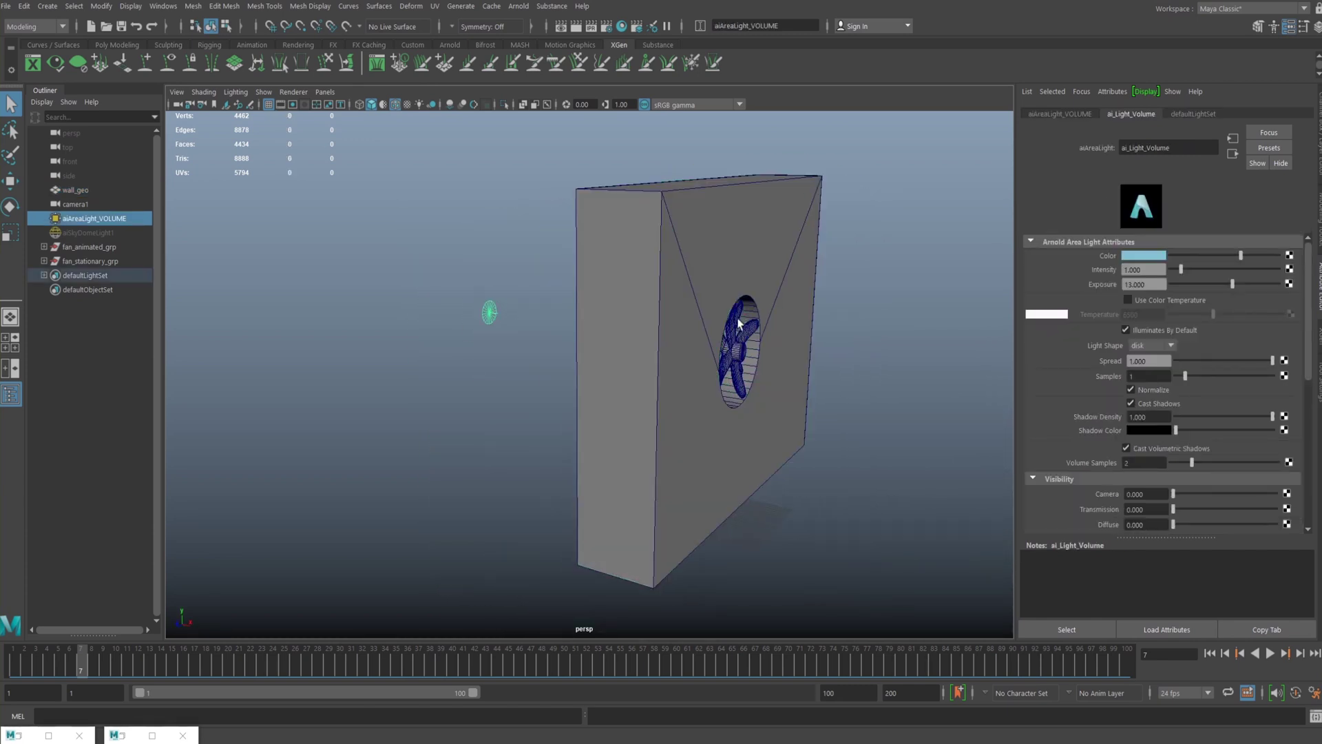
# Open Render Settings from Windows > Rendering Editors
pyautogui.keyDown('alt'); pyautogui.moveTo(739, 324); pyautogui.dragTo(444, 288); pyautogui.keyUp('alt')
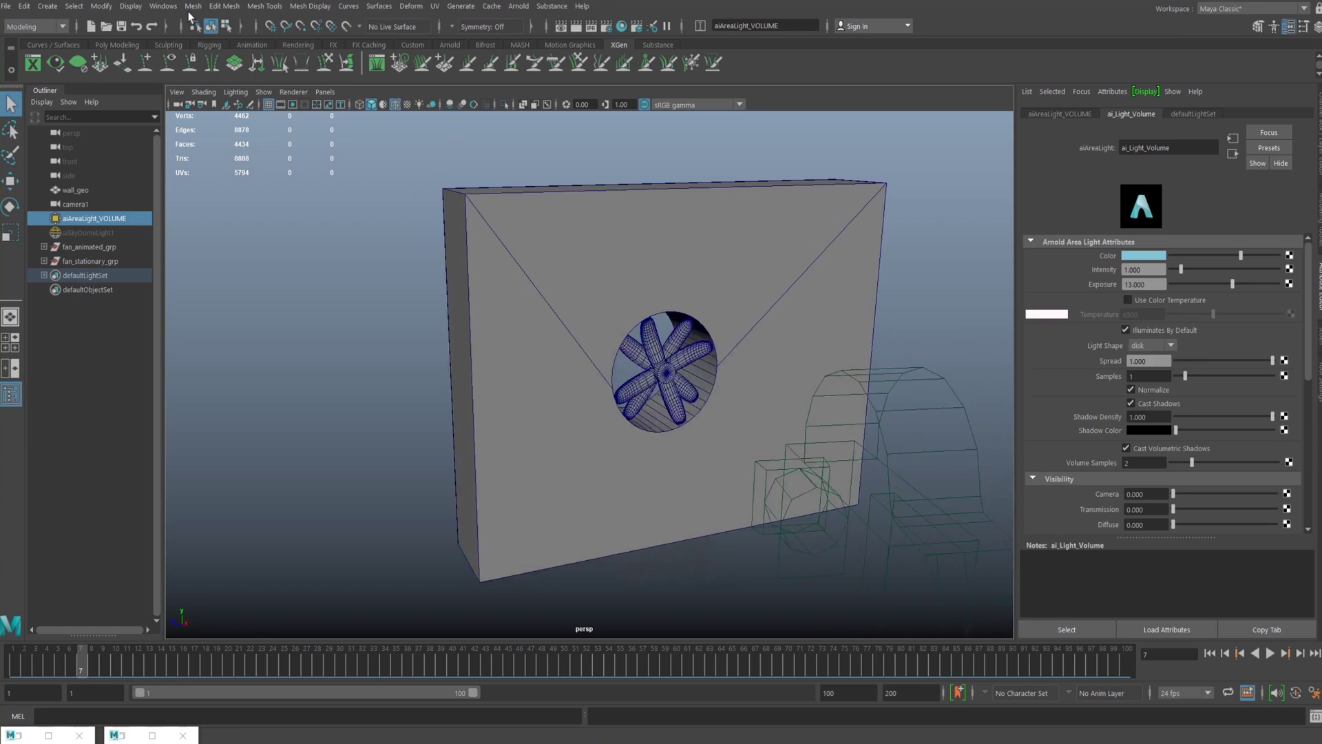
pyautogui.click(163, 7)
pyautogui.moveTo(206, 98)
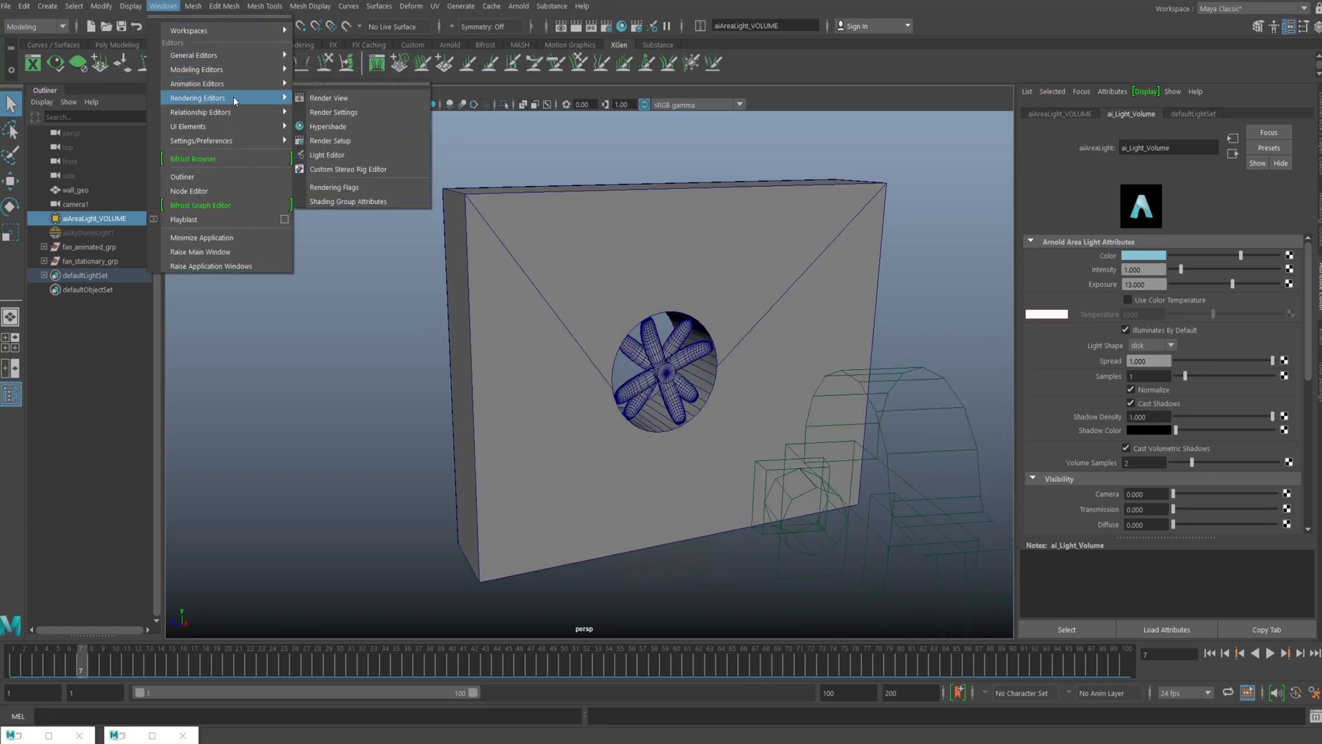
pyautogui.click(319, 114)
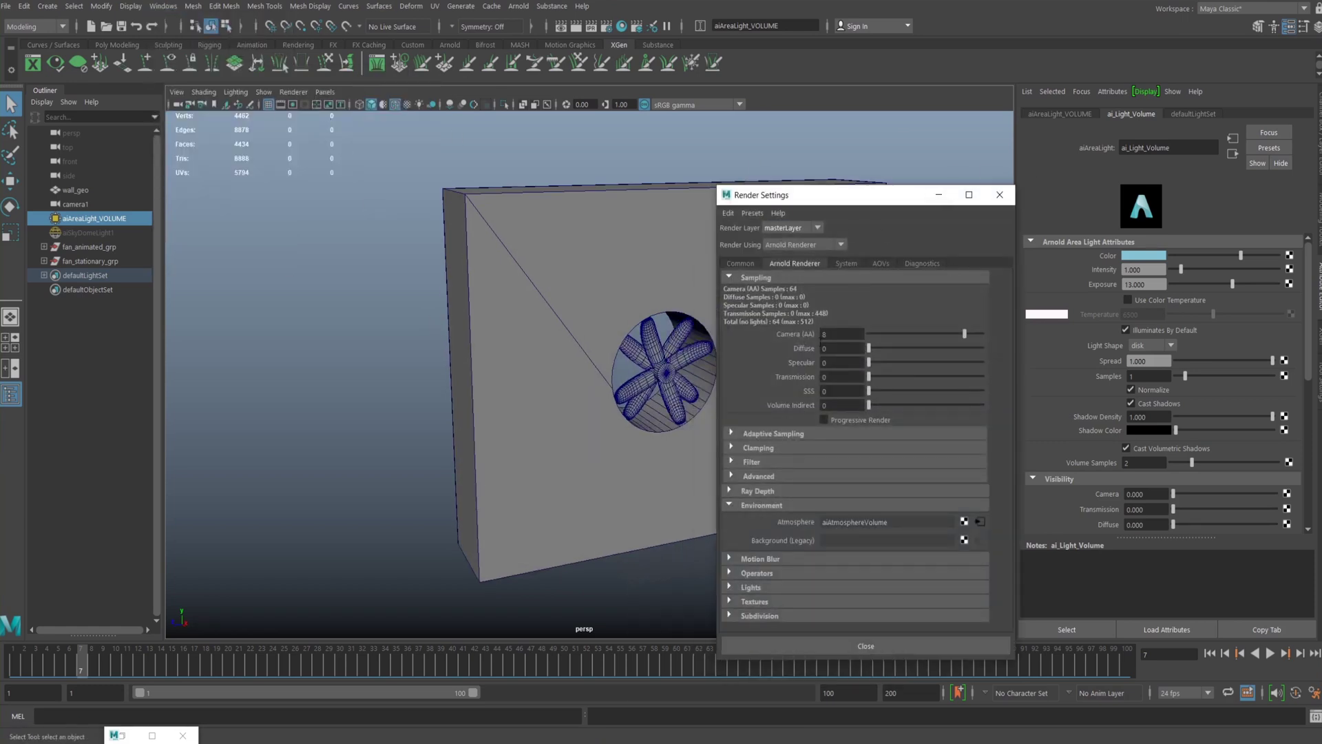
# Review the Arnold Sampling fields: Camera (AA), Diffuse, Transmission, SSS and Volume Indirect
pyautogui.doubleClick(842, 334)
pyautogui.press('Tab')
pyautogui.press('Tab')
pyautogui.press('Tab')
pyautogui.press('Tab')
pyautogui.press('Tab')
pyautogui.hotkey('shift', 'Tab')
pyautogui.click(832, 346)
pyautogui.click(837, 376)
pyautogui.click(835, 391)
pyautogui.click(835, 405)
pyautogui.click(834, 348)
pyautogui.doubleClick(822, 334)
pyautogui.press('Tab')
pyautogui.click(865, 524)
# Show the aiAtmosphereVolume attributes, with density 0.400, and minimize Render Settings
pyautogui.click(983, 522)
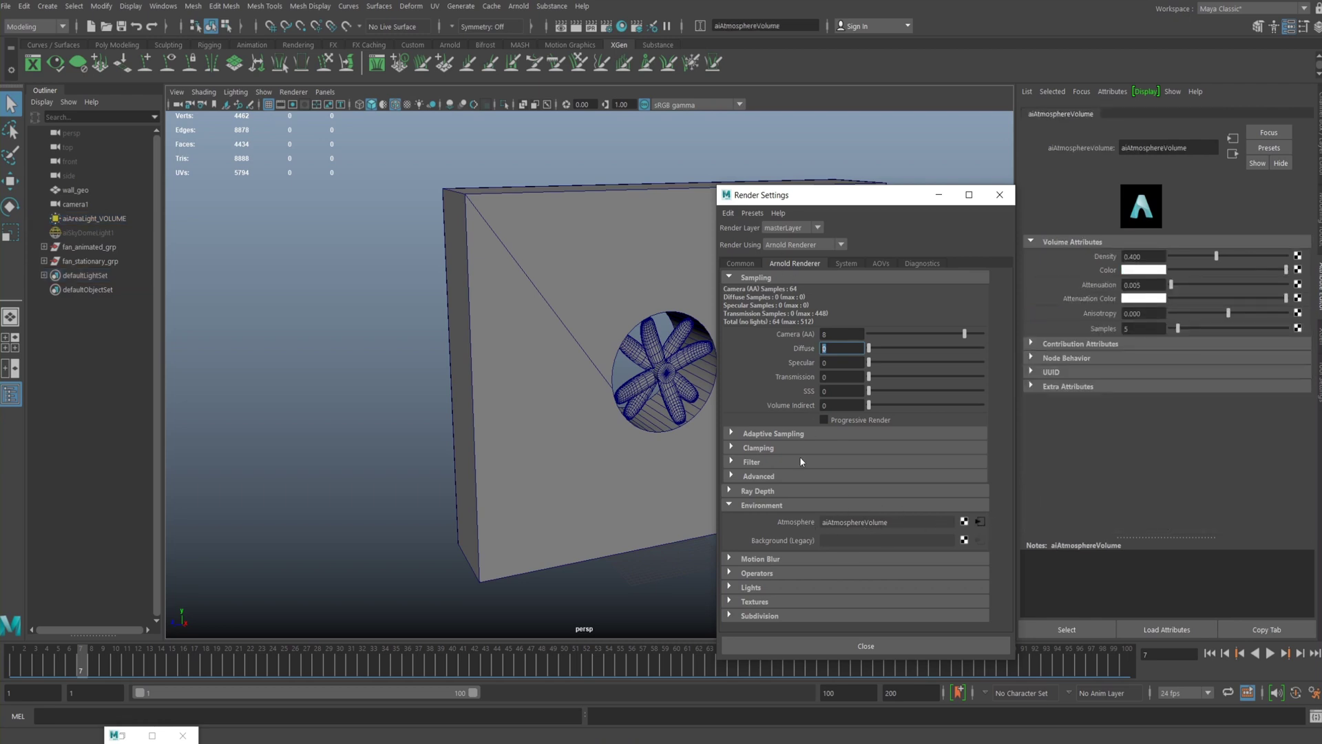
pyautogui.moveTo(954, 195); pyautogui.dragTo(849, 236)
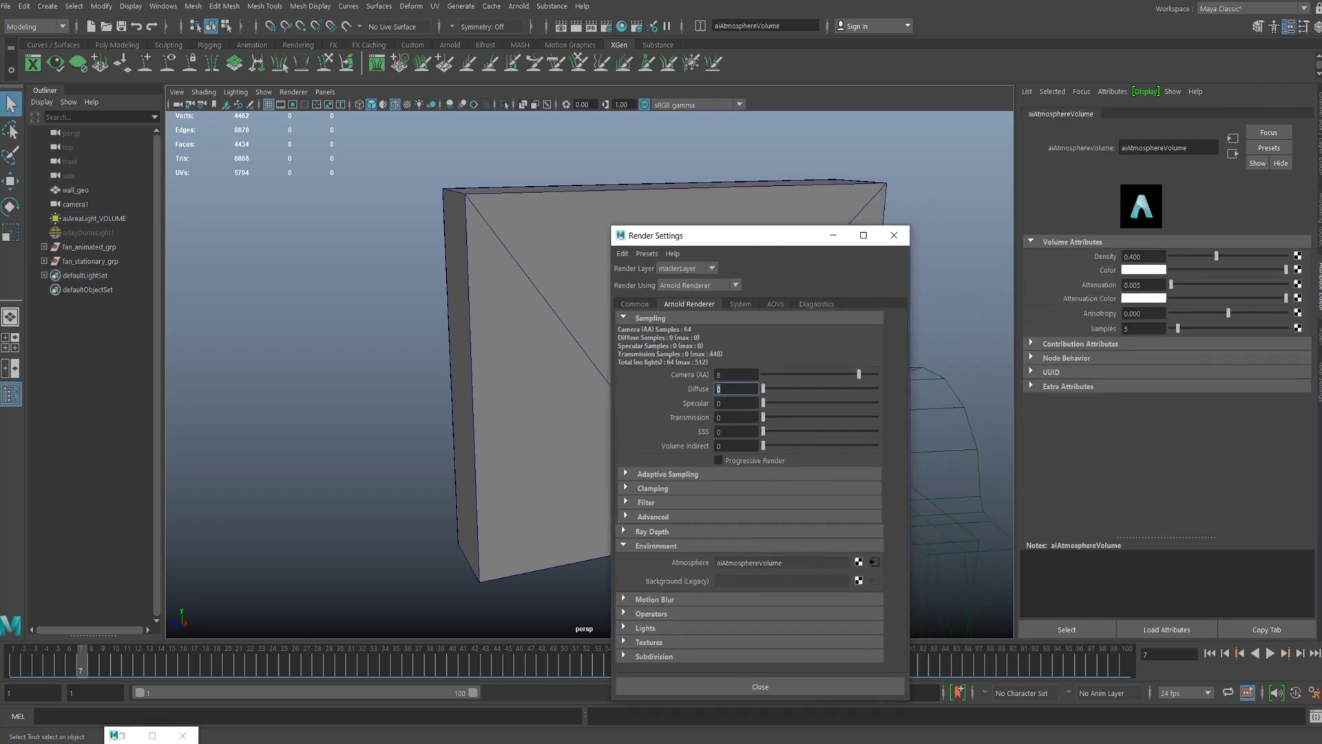
pyautogui.click(833, 237)
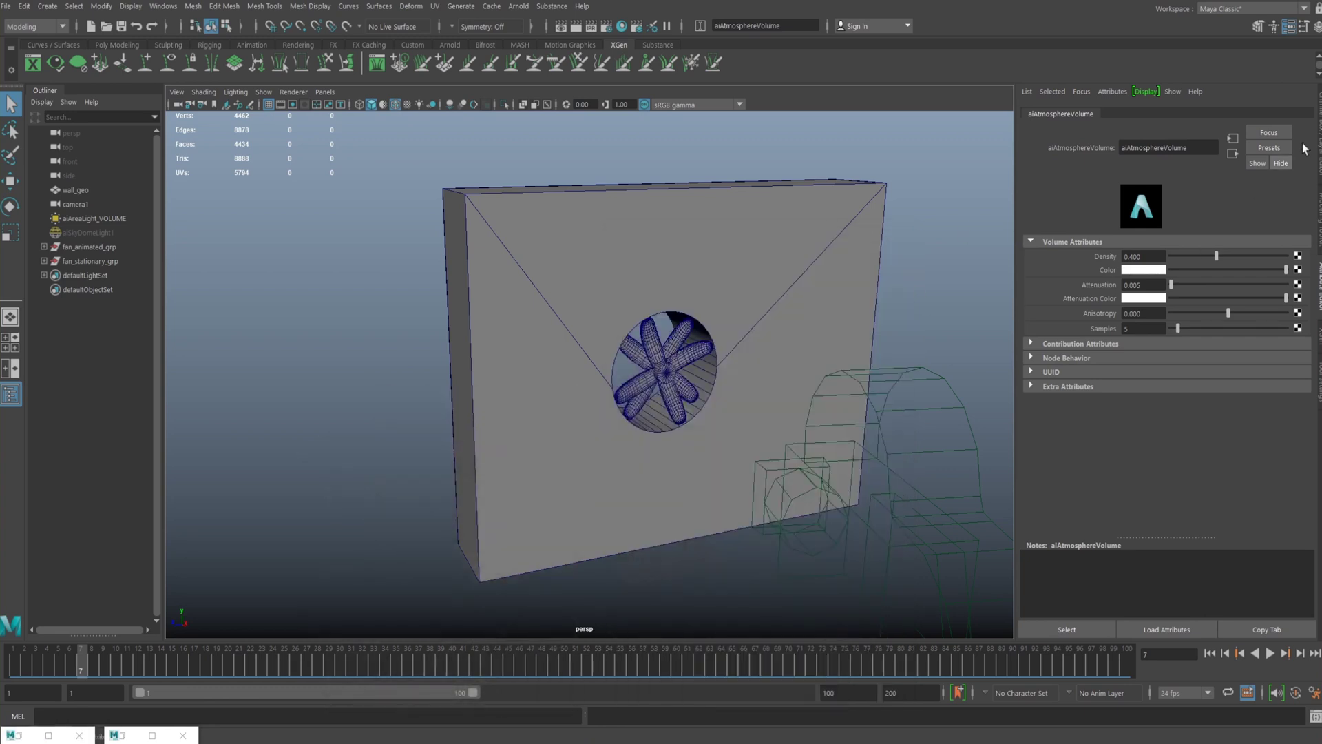
pyautogui.click(1154, 257)
pyautogui.keyDown('alt'); pyautogui.moveTo(605, 319); pyautogui.dragTo(557, 340); pyautogui.keyUp('alt')
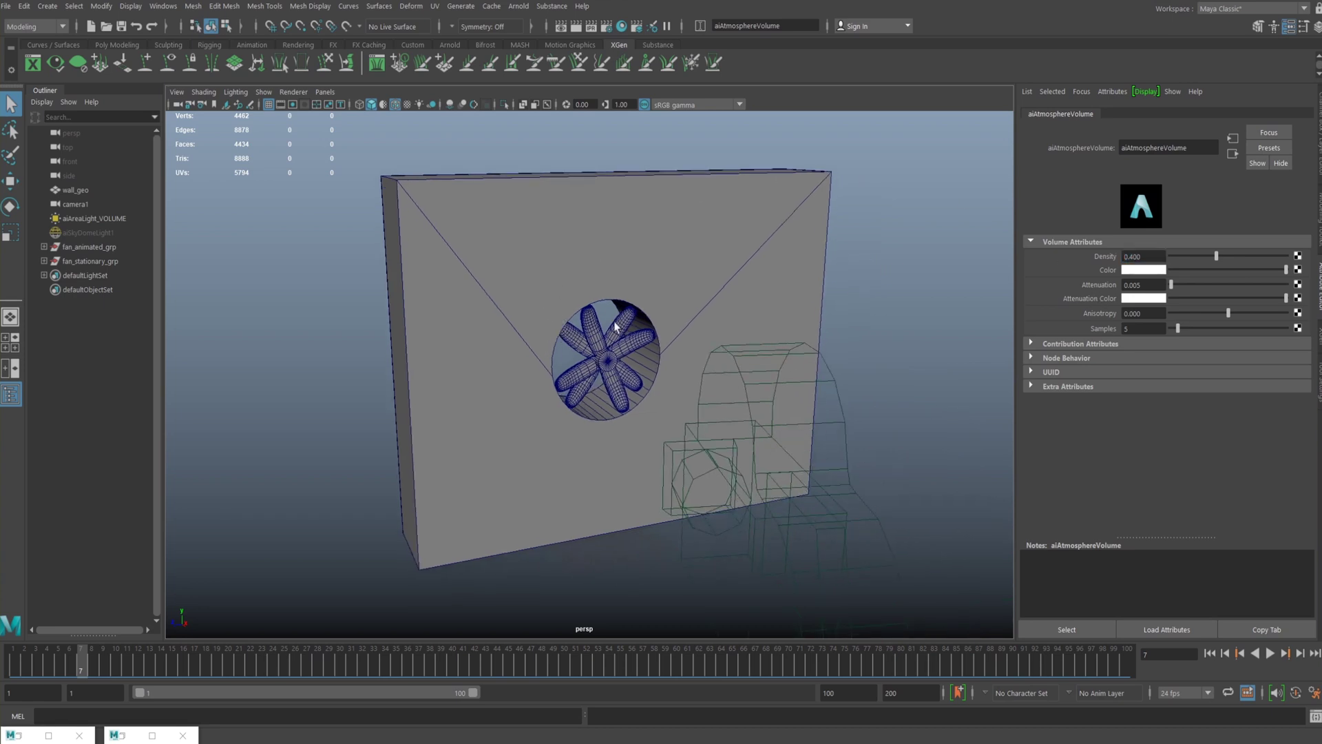
# Bring back the Arnold RenderView, zoom the image out, and start a new render
pyautogui.click(126, 733)
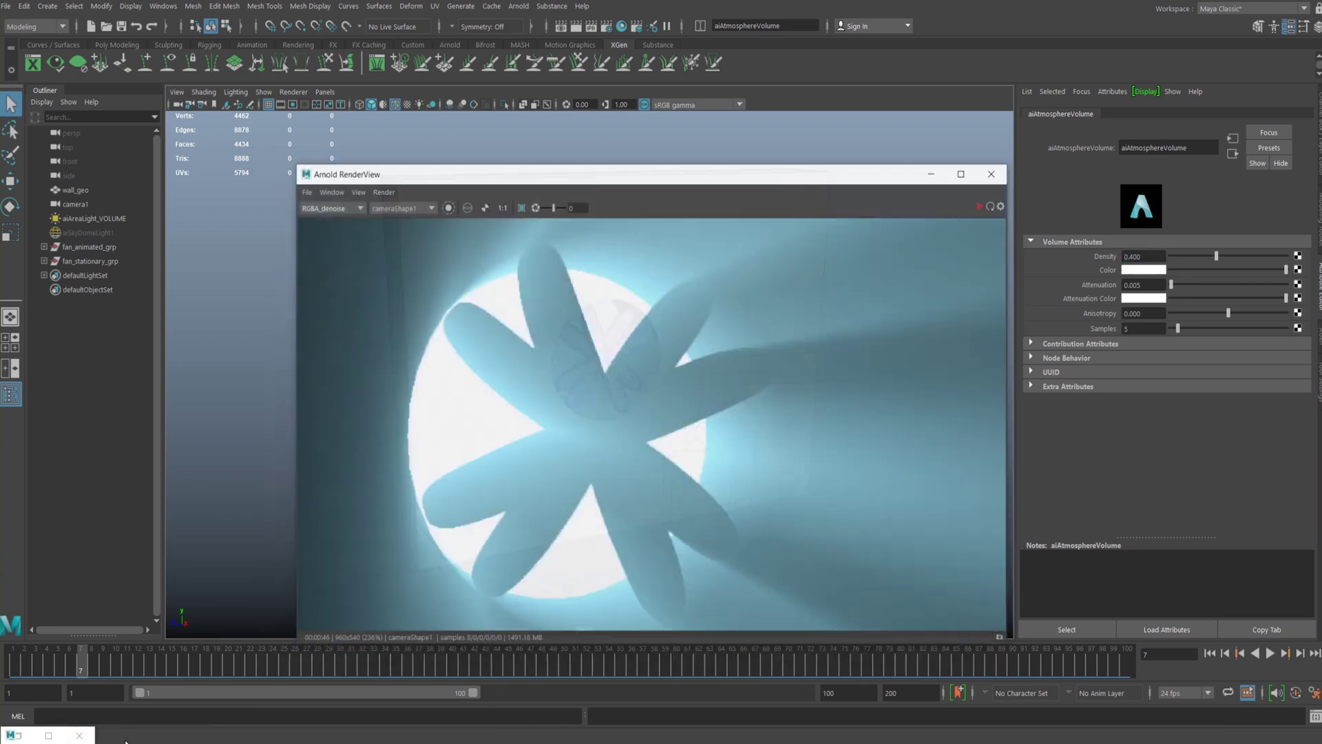
pyautogui.moveTo(731, 157); pyautogui.dragTo(695, 128)
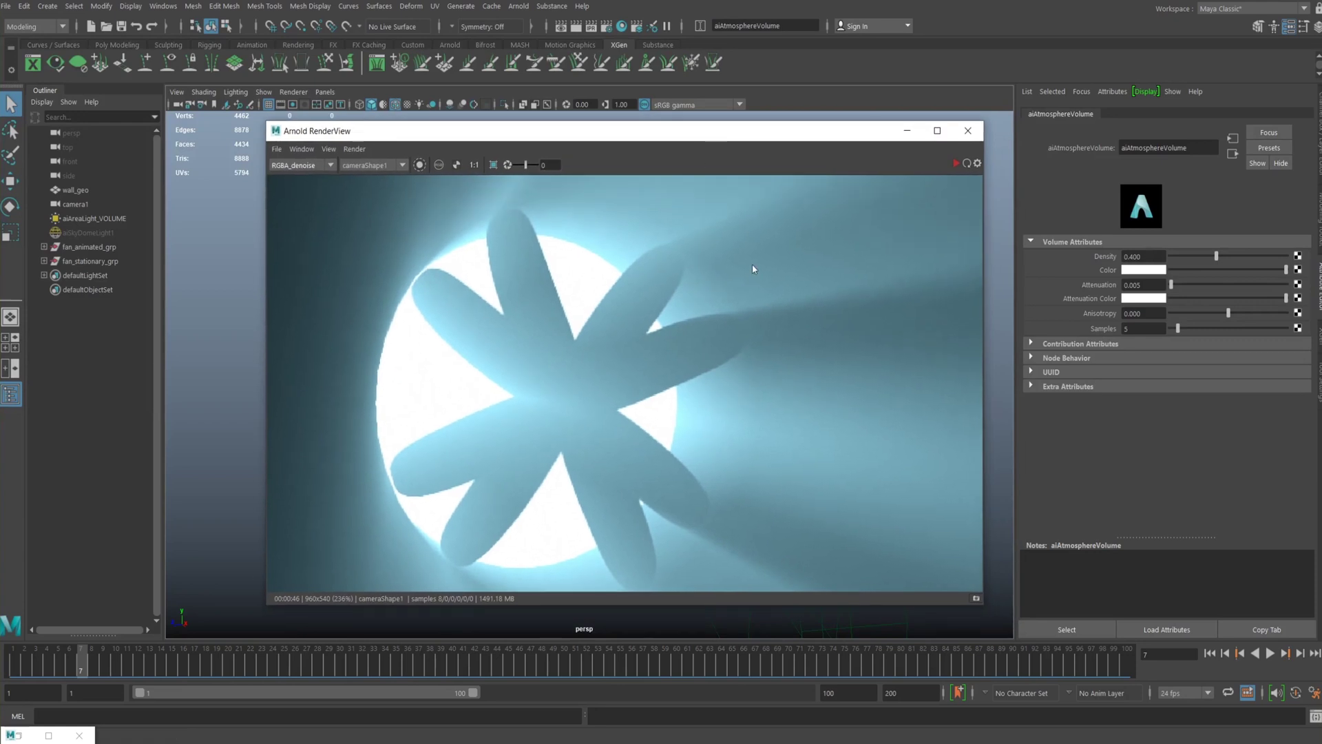
pyautogui.scroll(-2, 717, 274)
pyautogui.scroll(-2, 571, 283)
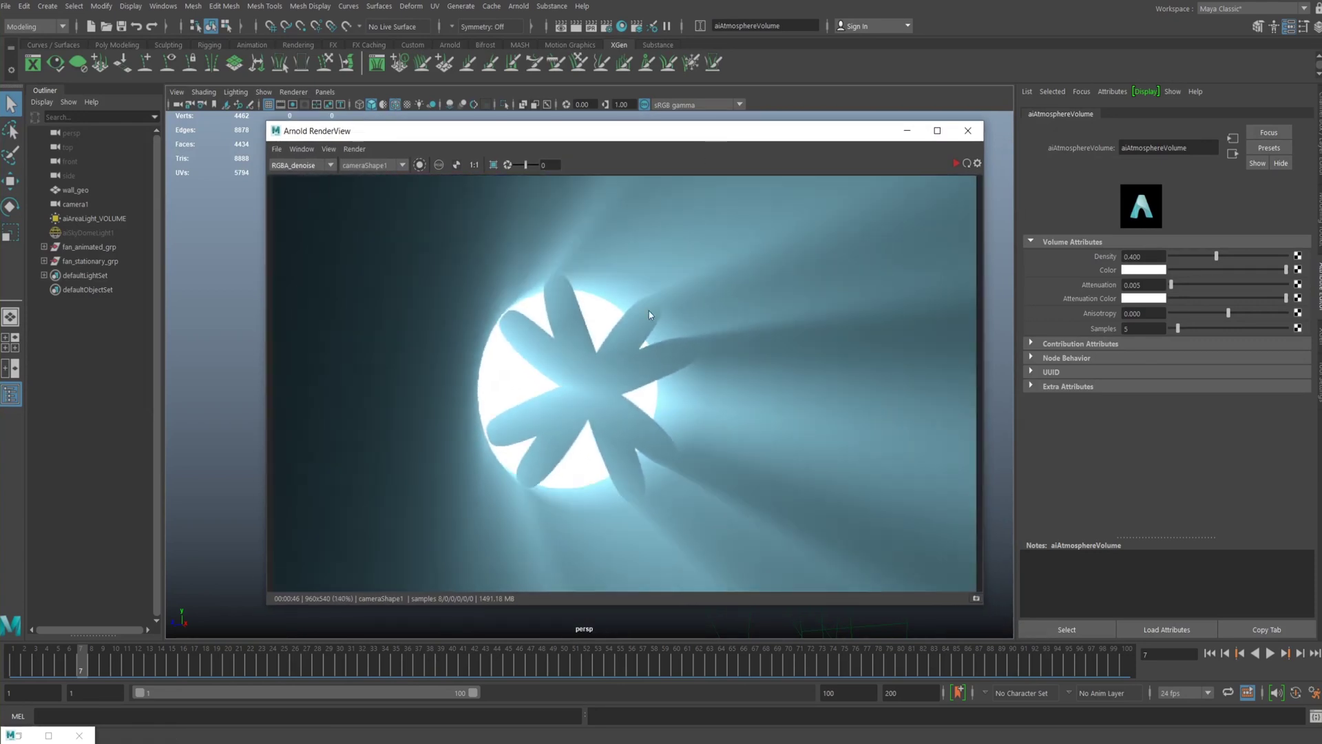
pyautogui.click(955, 164)
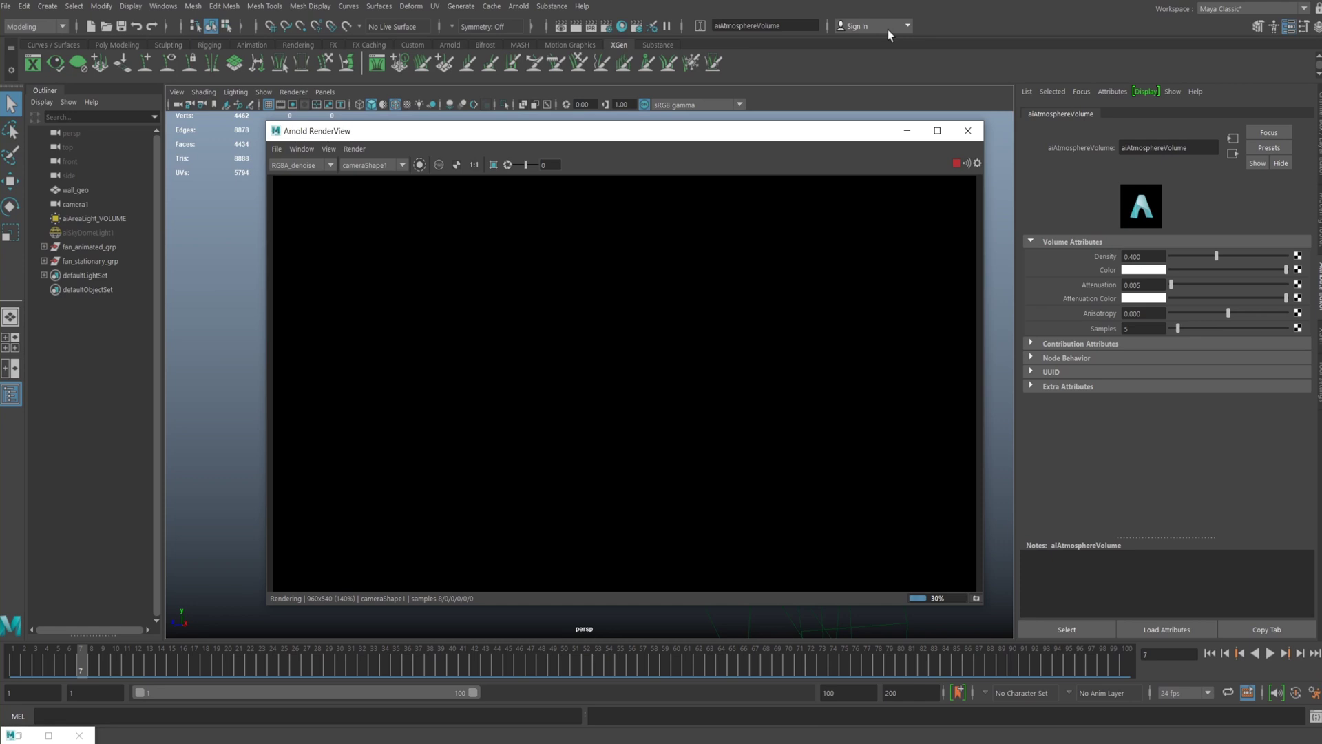
# Interrupt the render and switch the displayed AOV from RGBA_denoise to Beauty
pyautogui.press('Return')
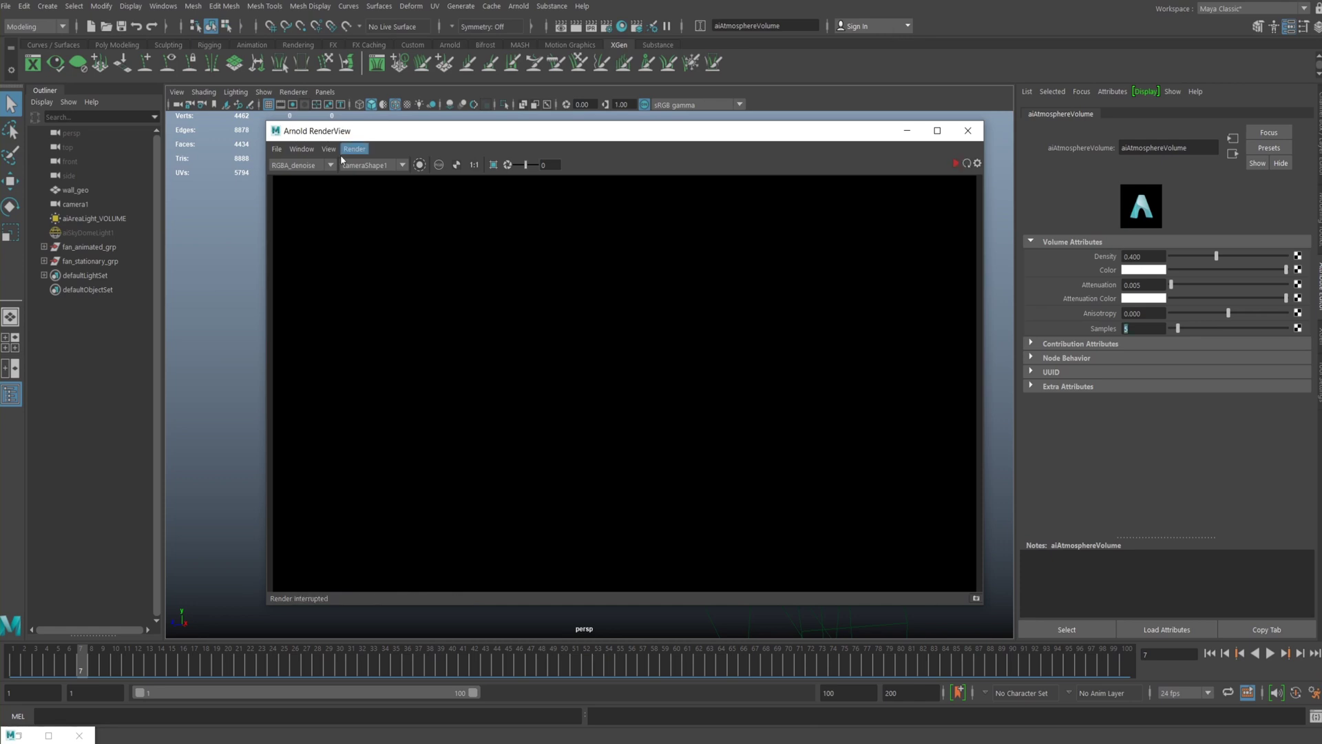
pyautogui.click(303, 165)
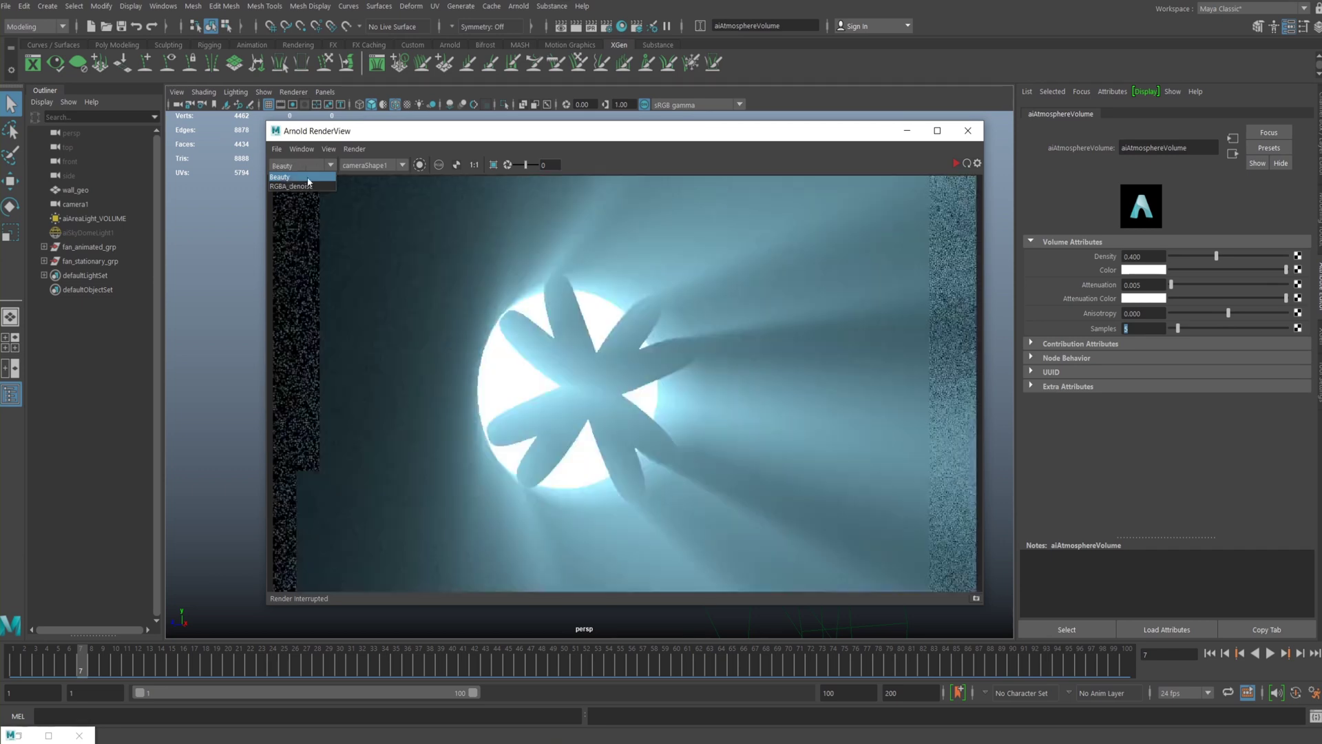
pyautogui.click(293, 186)
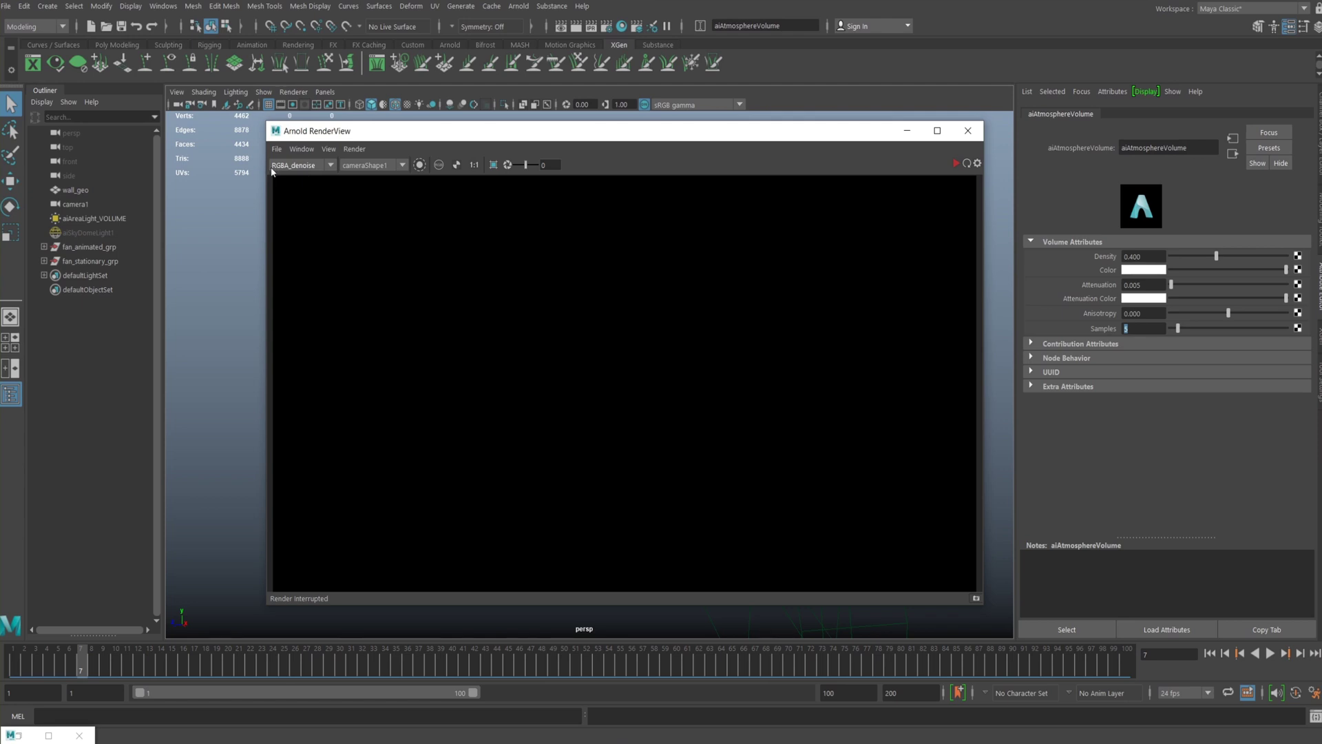
pyautogui.click(311, 171)
pyautogui.click(308, 177)
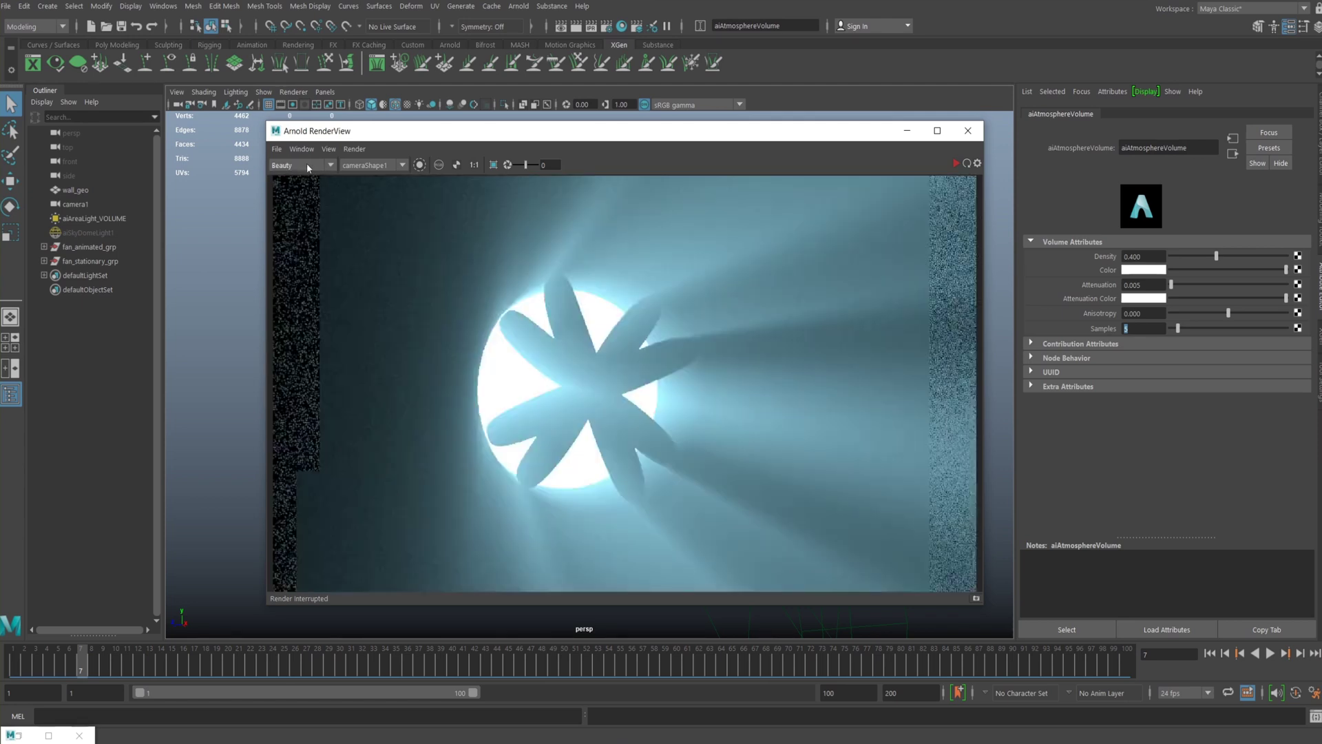
pyautogui.click(308, 172)
pyautogui.click(308, 189)
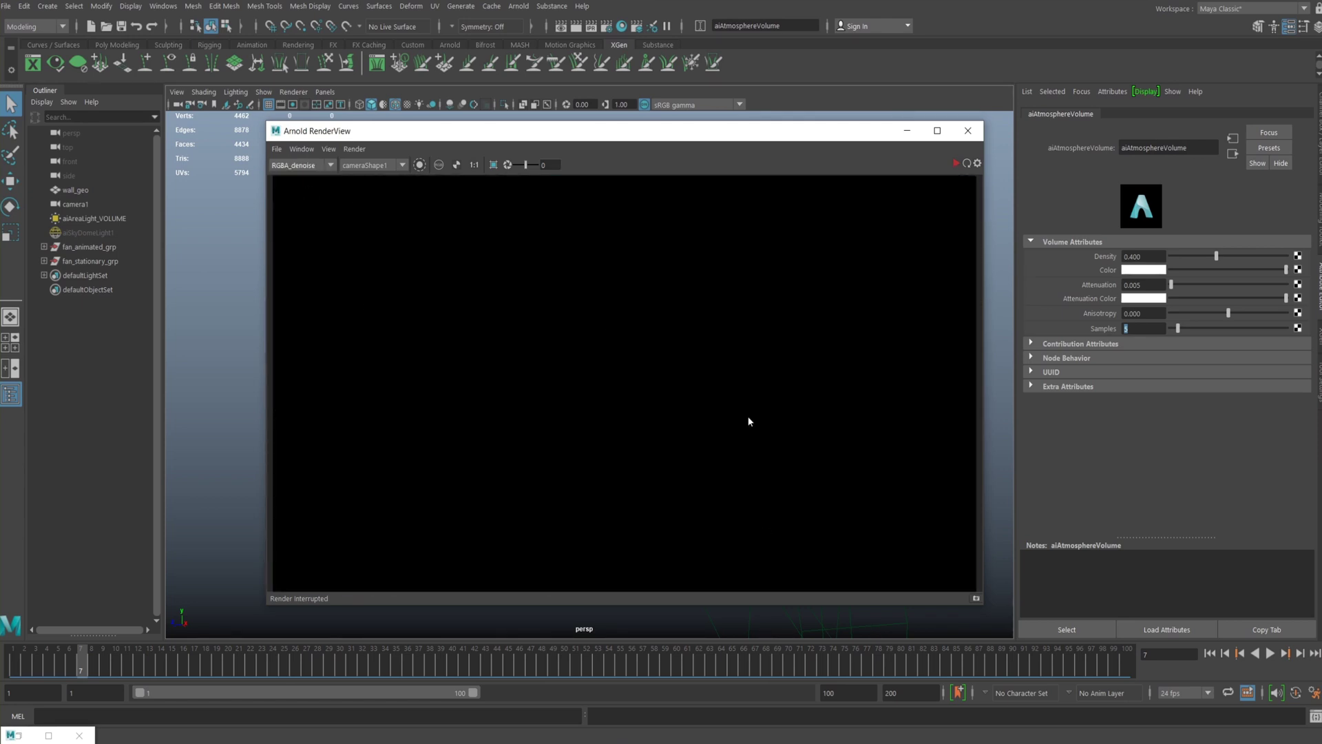
pyautogui.click(306, 167)
pyautogui.click(293, 177)
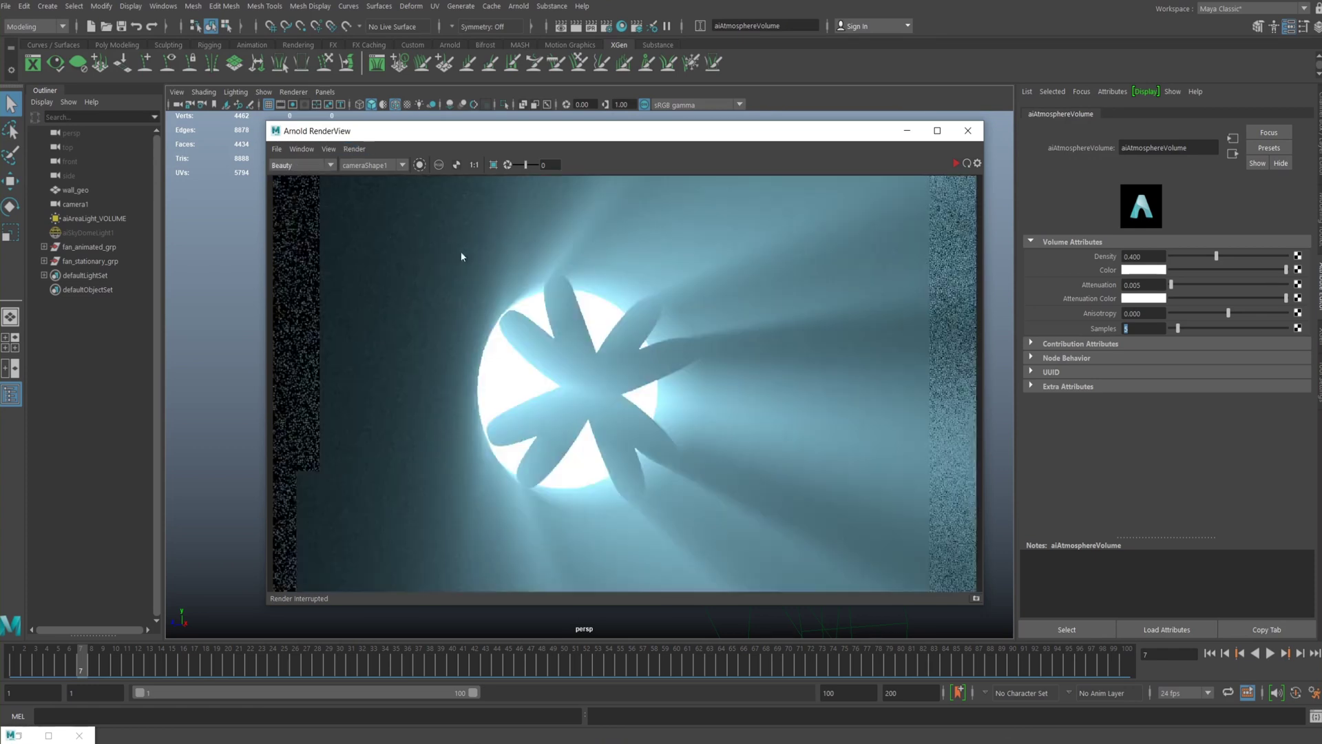
# Open Render Settings on the AOVs tab and expand the Optix Denoiser options
pyautogui.click(164, 5)
pyautogui.moveTo(191, 100)
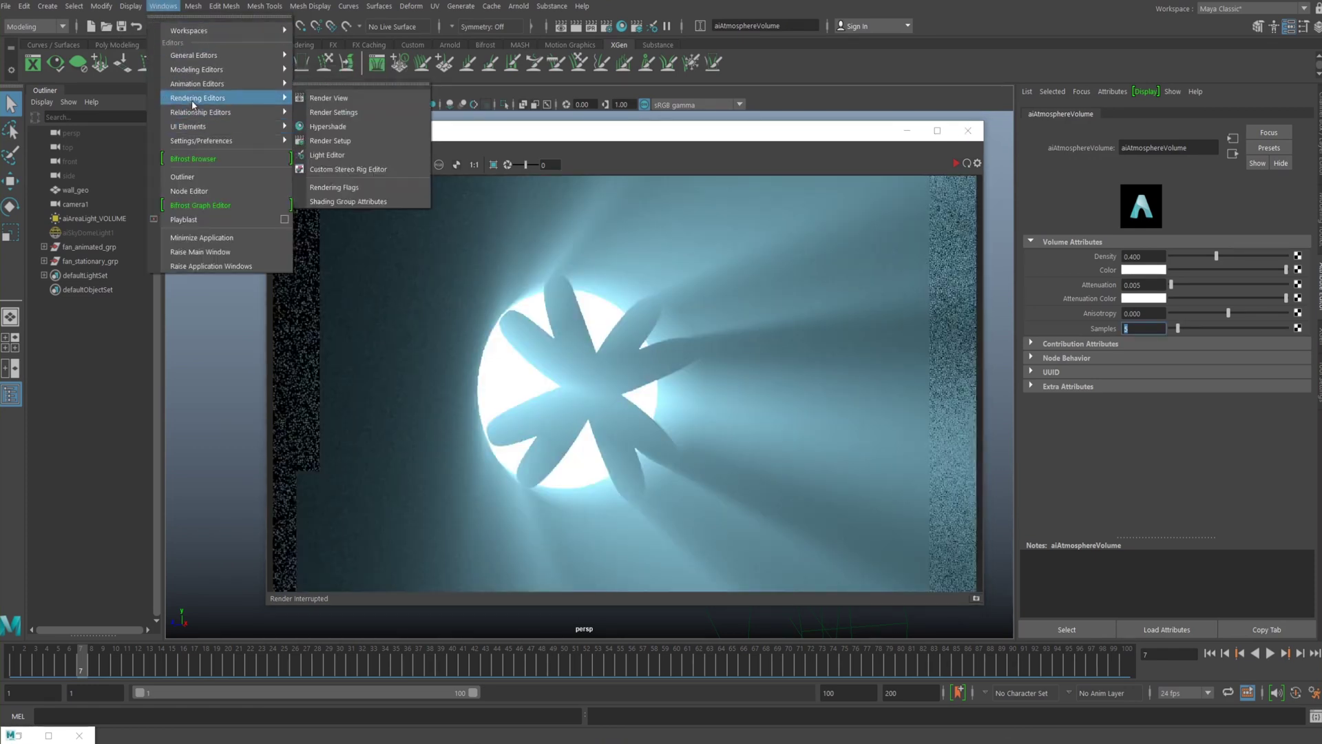
pyautogui.click(334, 112)
pyautogui.moveTo(756, 241); pyautogui.dragTo(716, 172)
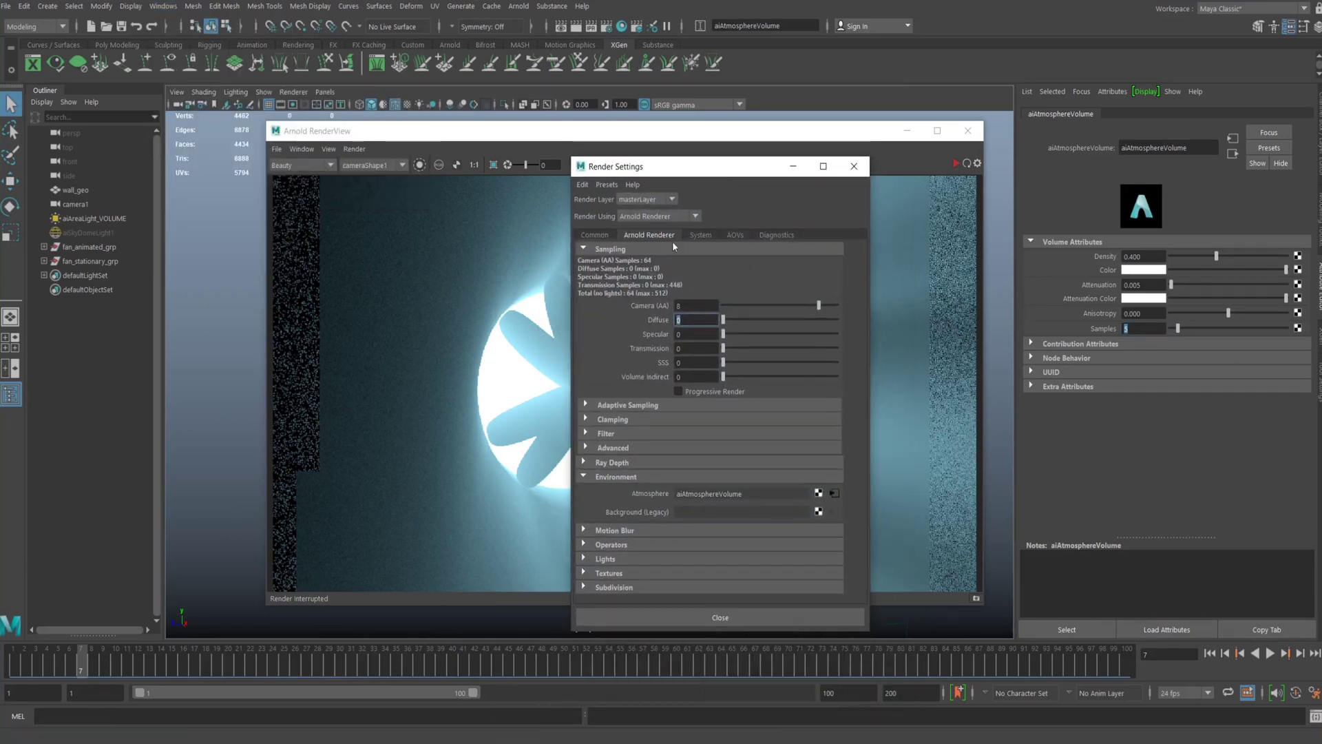
pyautogui.click(734, 236)
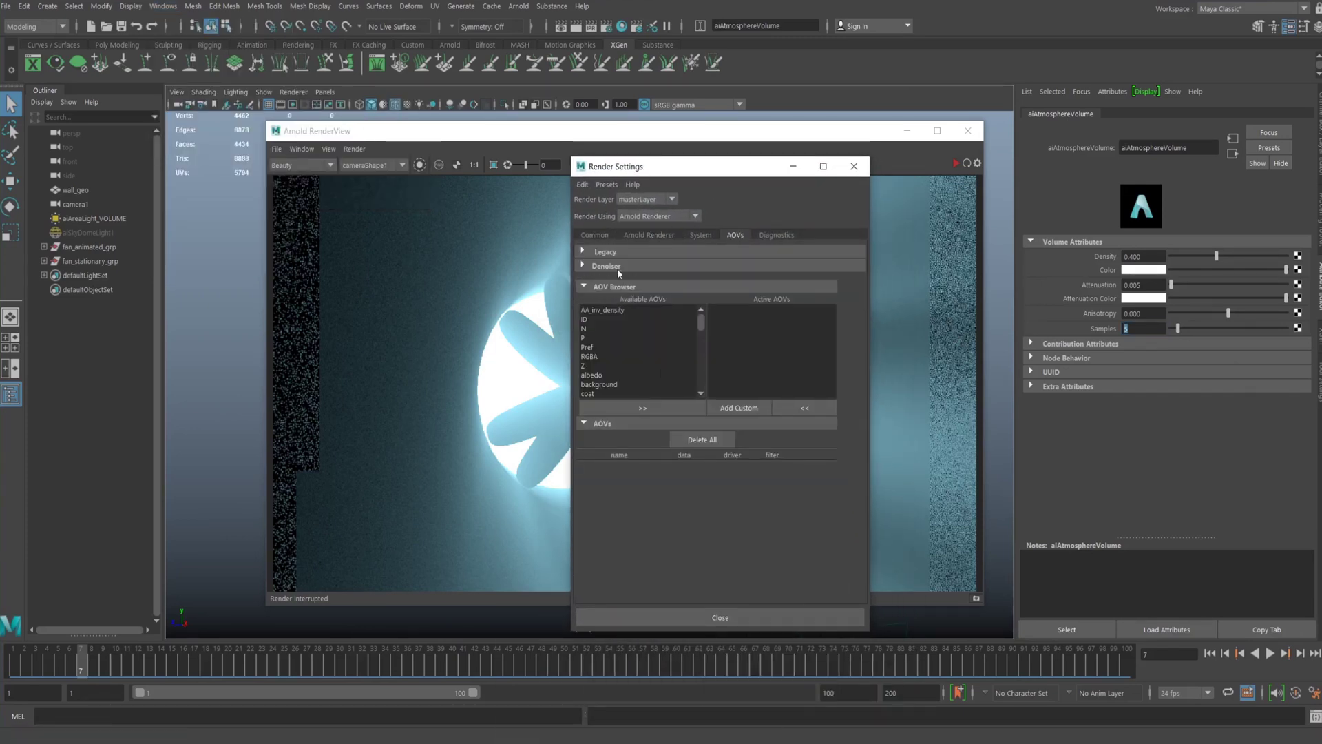
pyautogui.click(580, 268)
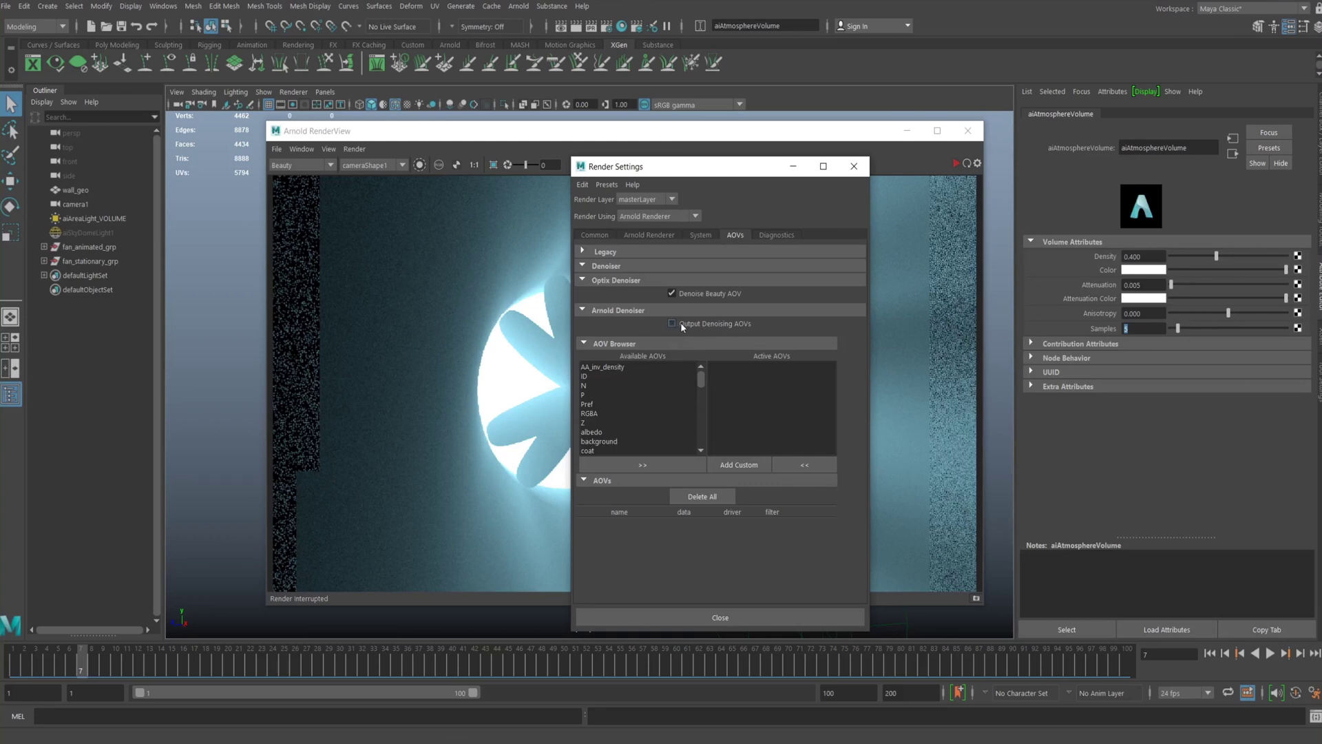
pyautogui.click(293, 176)
# Toggle the RenderView AOV between Beauty and RGBA_denoise, finishing on Beauty
pyautogui.click(294, 166)
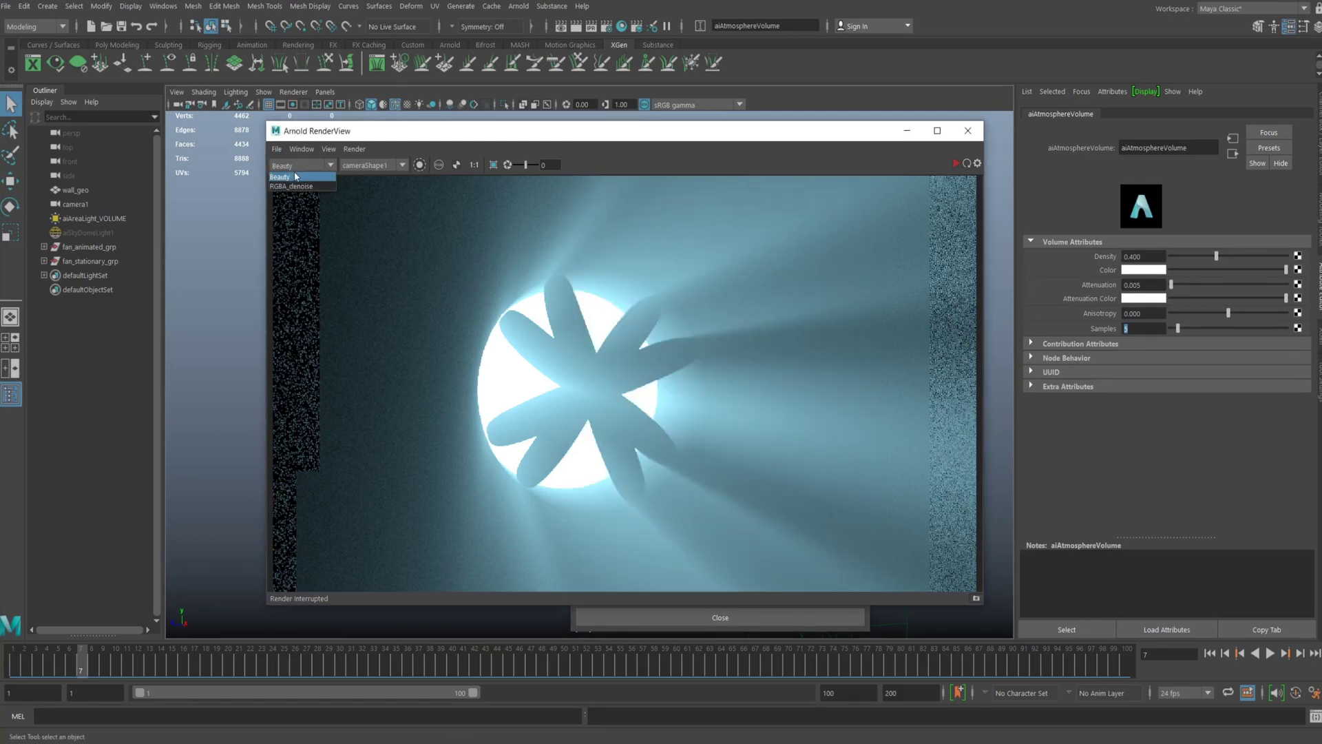
pyautogui.click(298, 177)
pyautogui.click(301, 166)
pyautogui.click(298, 178)
pyautogui.click(303, 166)
pyautogui.click(304, 188)
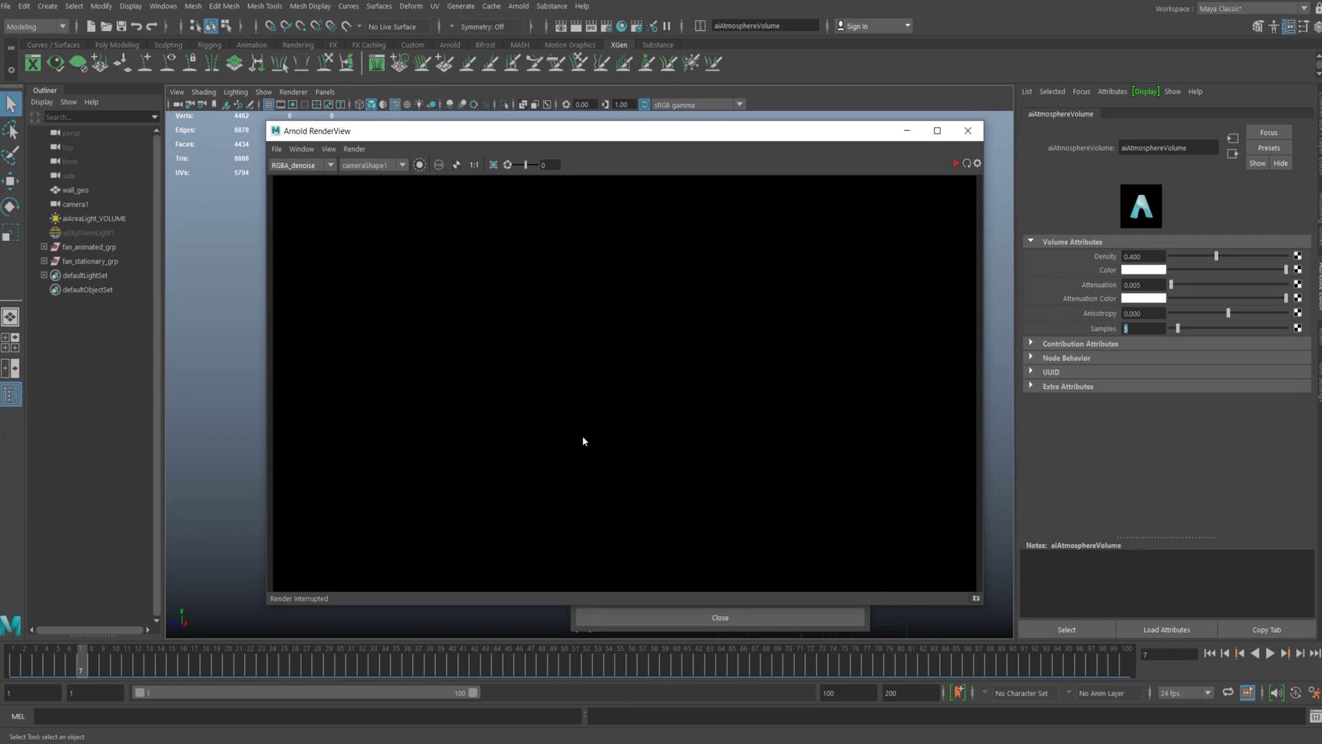
pyautogui.click(294, 176)
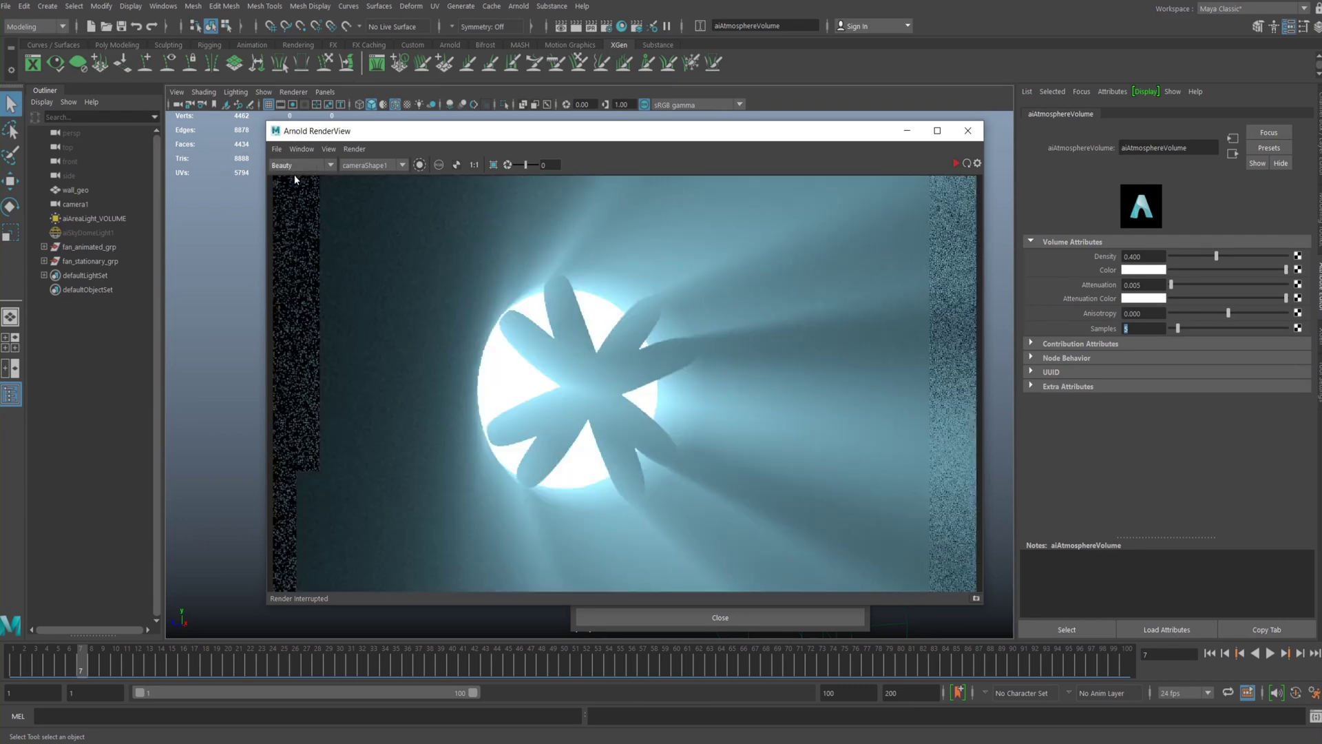
pyautogui.click(295, 168)
pyautogui.click(291, 177)
pyautogui.click(293, 186)
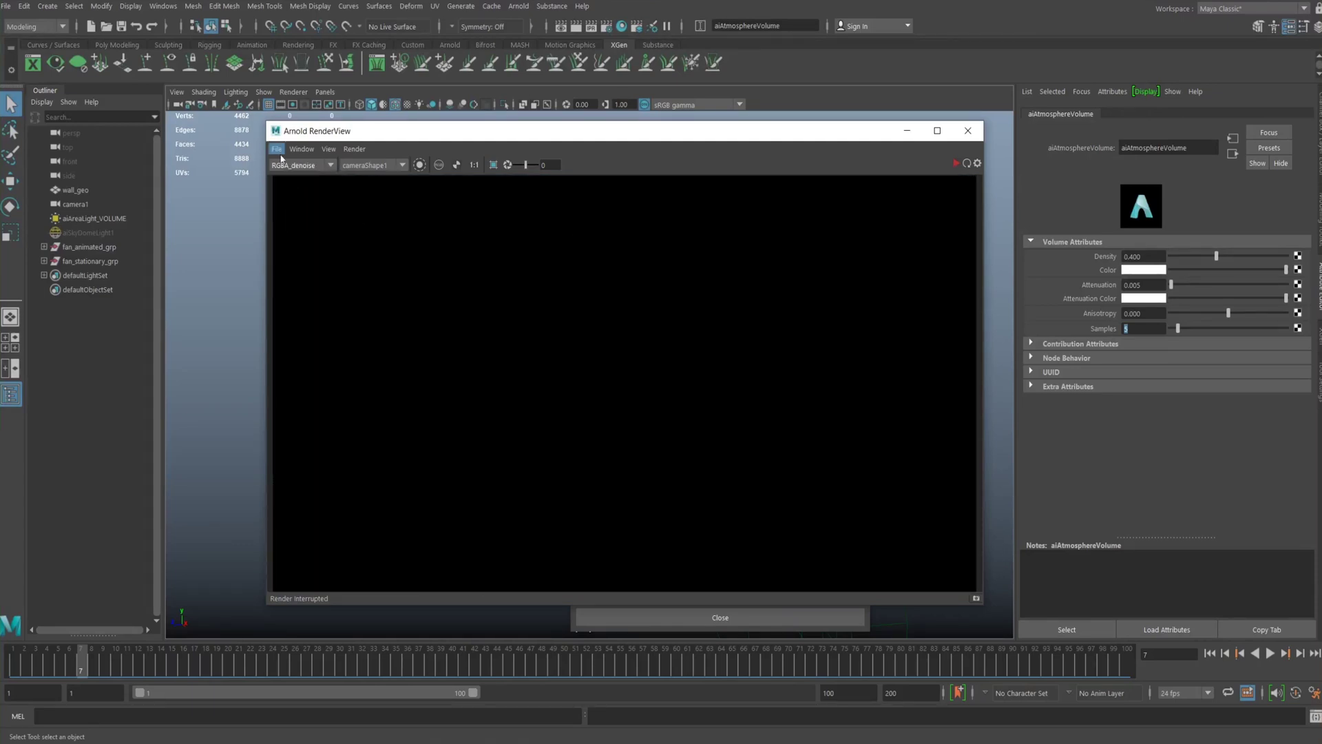
pyautogui.click(282, 165)
pyautogui.click(295, 176)
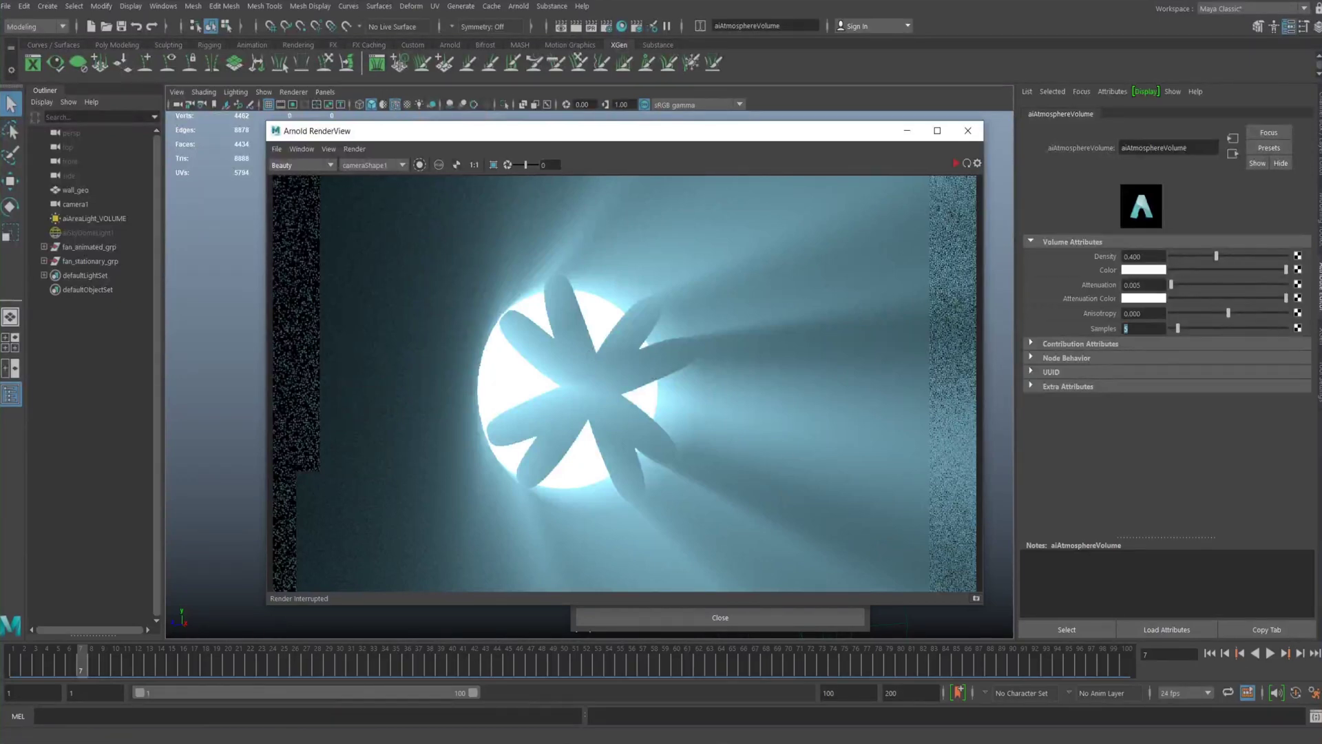
# Open a File Explorer window with Win+E, then minimize it
pyautogui.press('super+e')
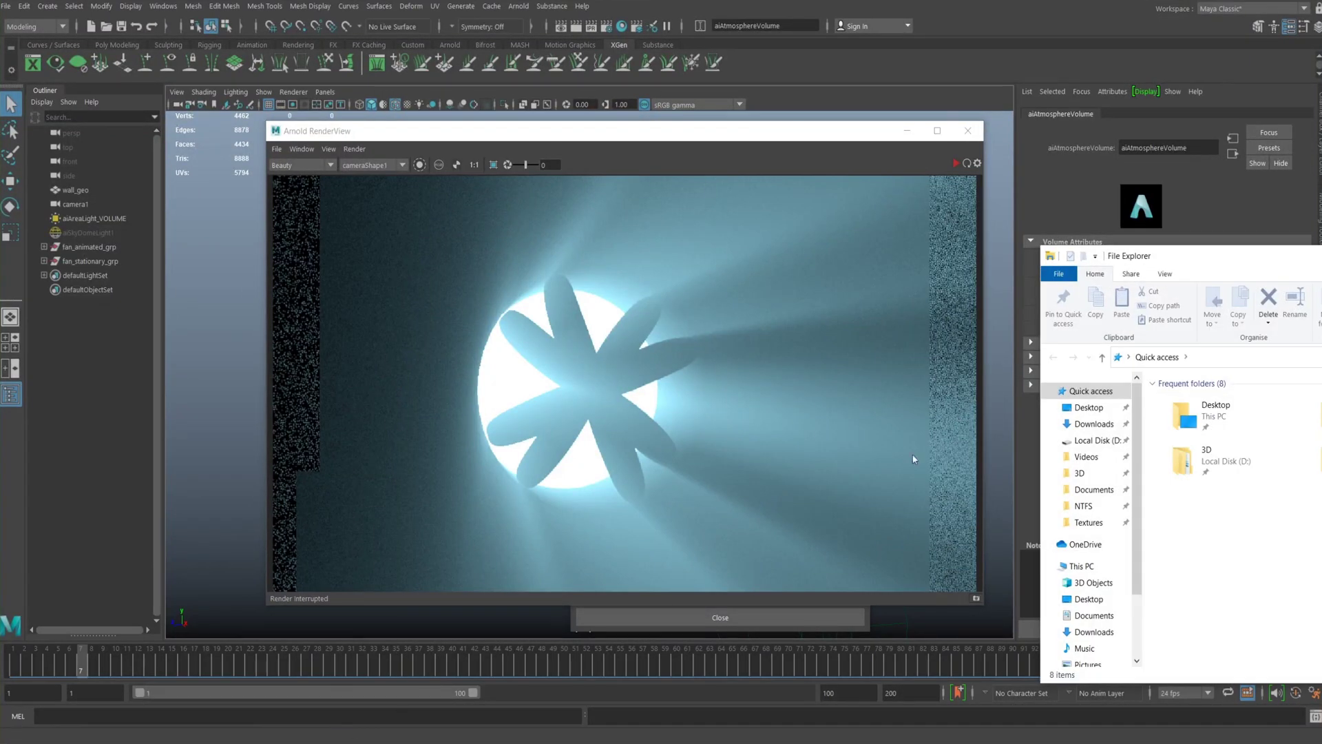
pyautogui.press('super+Down')
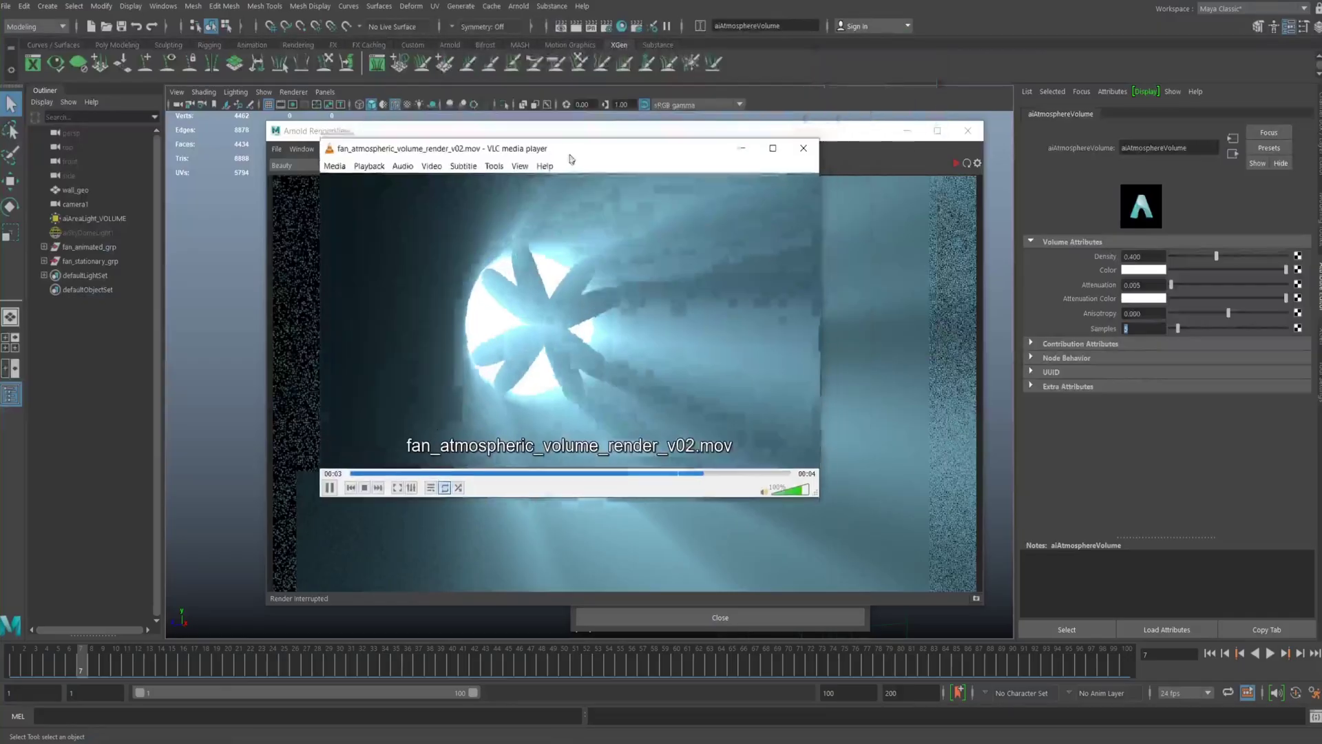
# Close VLC after fan_atmospheric_volume_render_v02.mov finishes playing
pyautogui.click(801, 143)
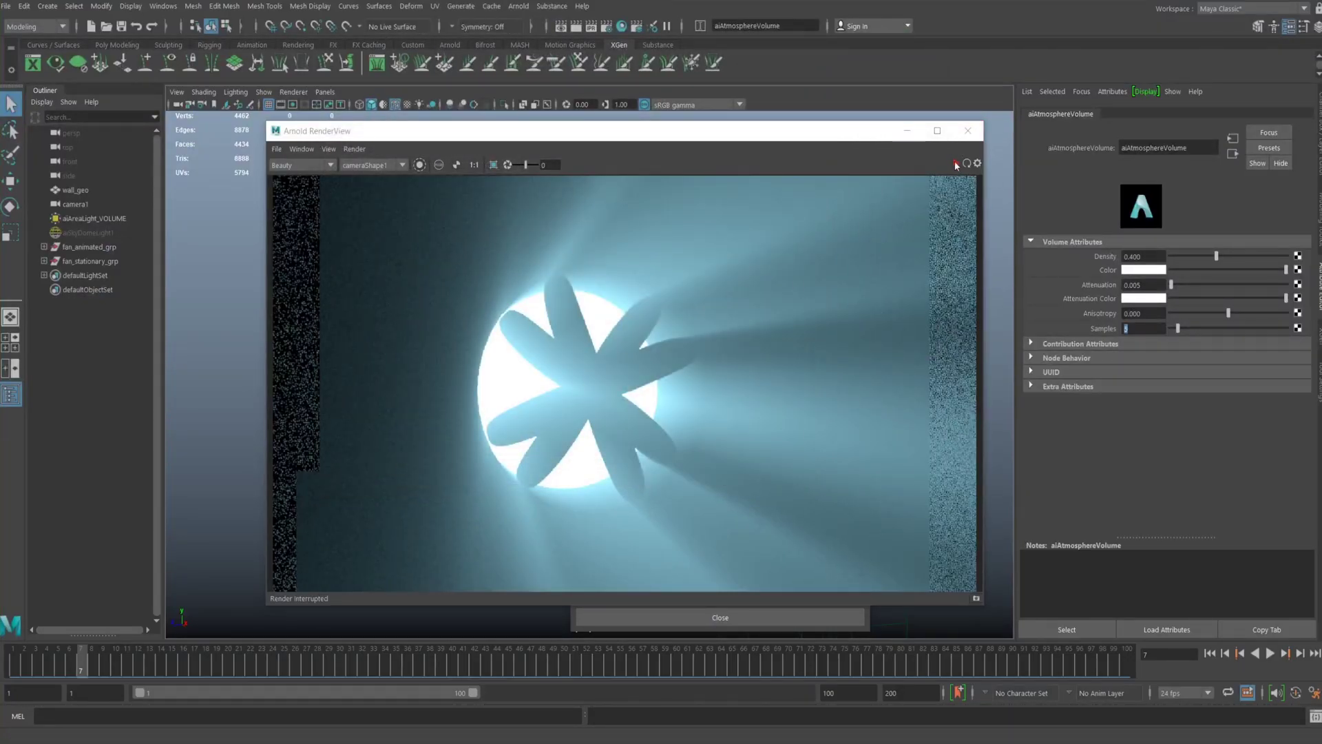
# Restart the IPR render and raise aiAtmosphereVolume Density from 0.400 to 0.600
pyautogui.moveTo(819, 134); pyautogui.dragTo(773, 142)
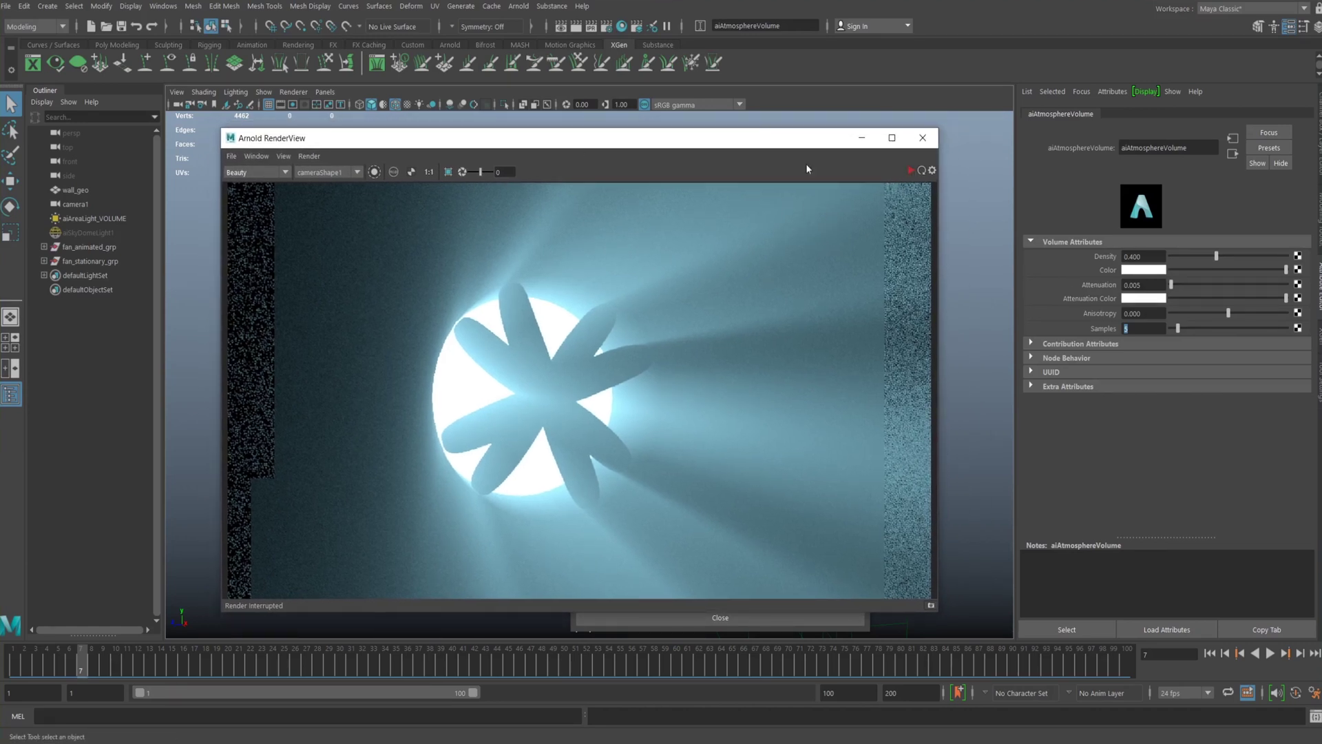
pyautogui.click(921, 170)
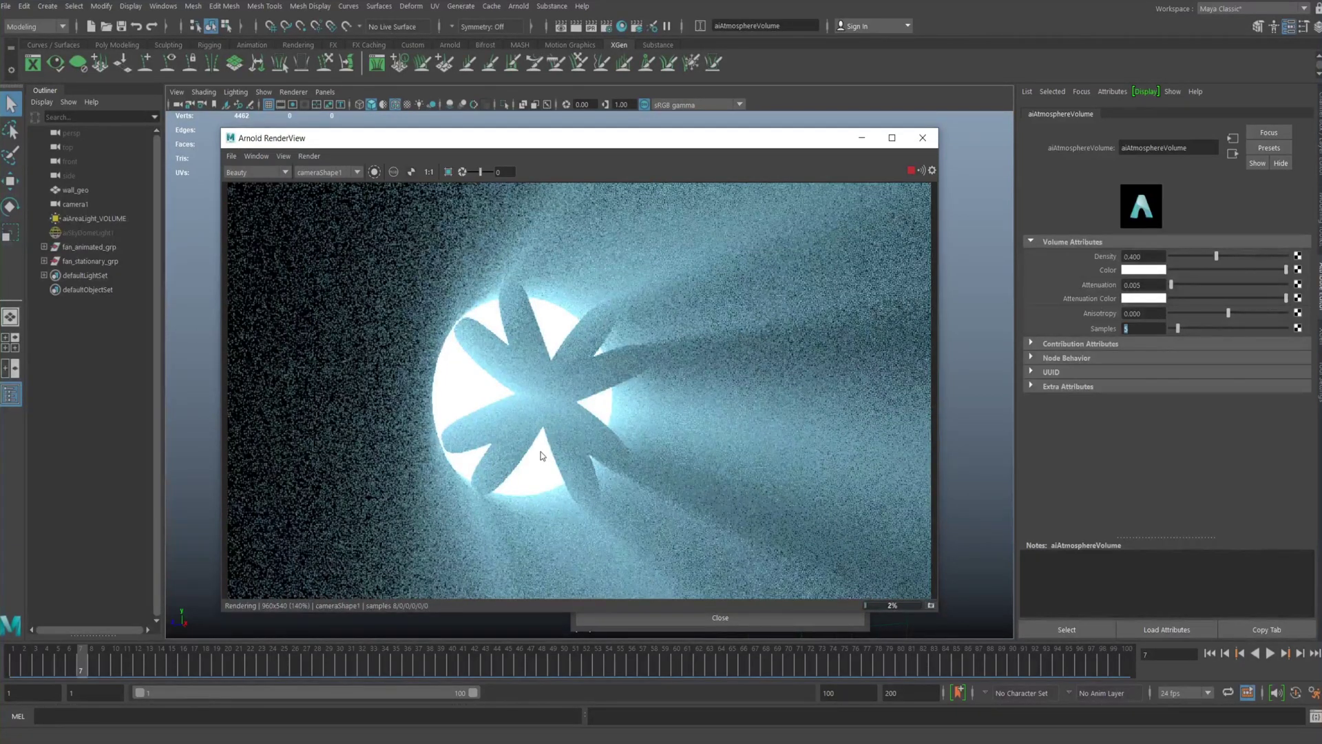
pyautogui.keyDown('ctrl'); pyautogui.moveTo(1143, 257); pyautogui.dragTo(1071, 258); pyautogui.keyUp('ctrl')
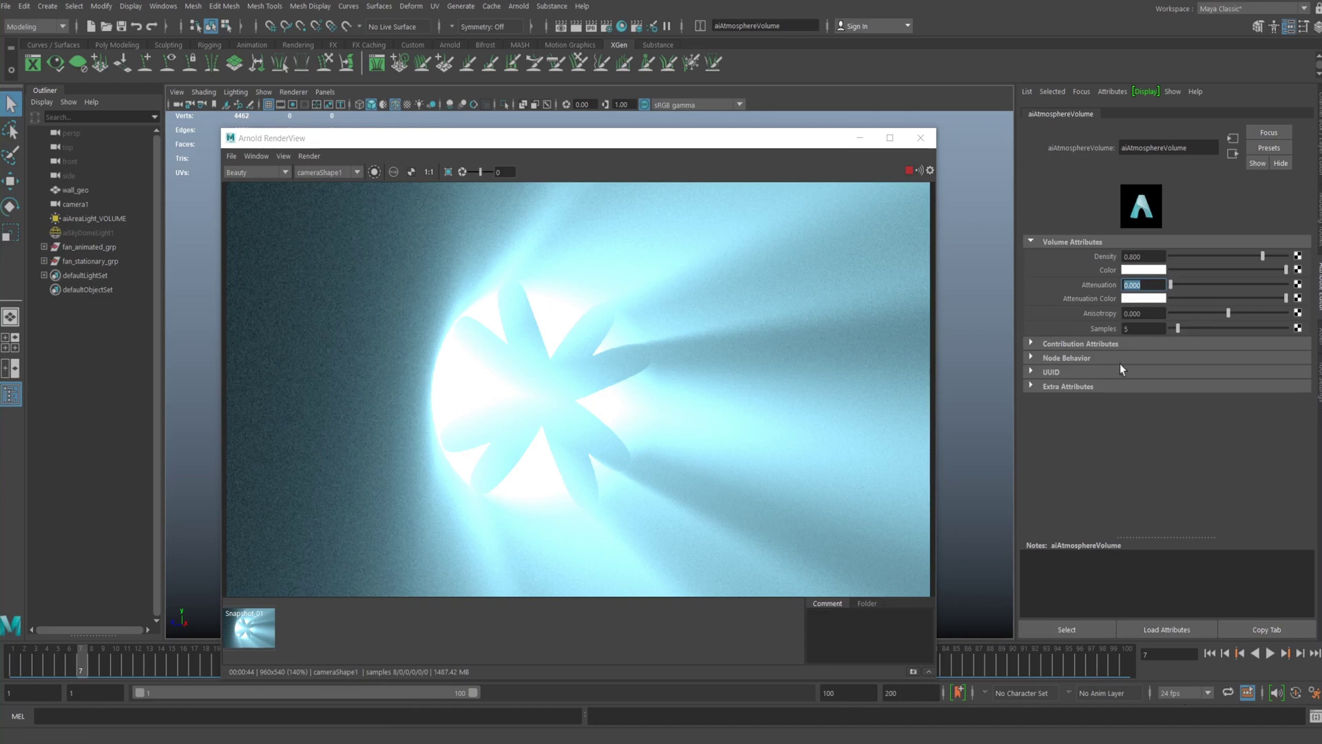
# Set atmosphere Attenuation to 0.500, then 0.010, and watch the render refine
pyautogui.write('0.5')
pyautogui.press('Return')
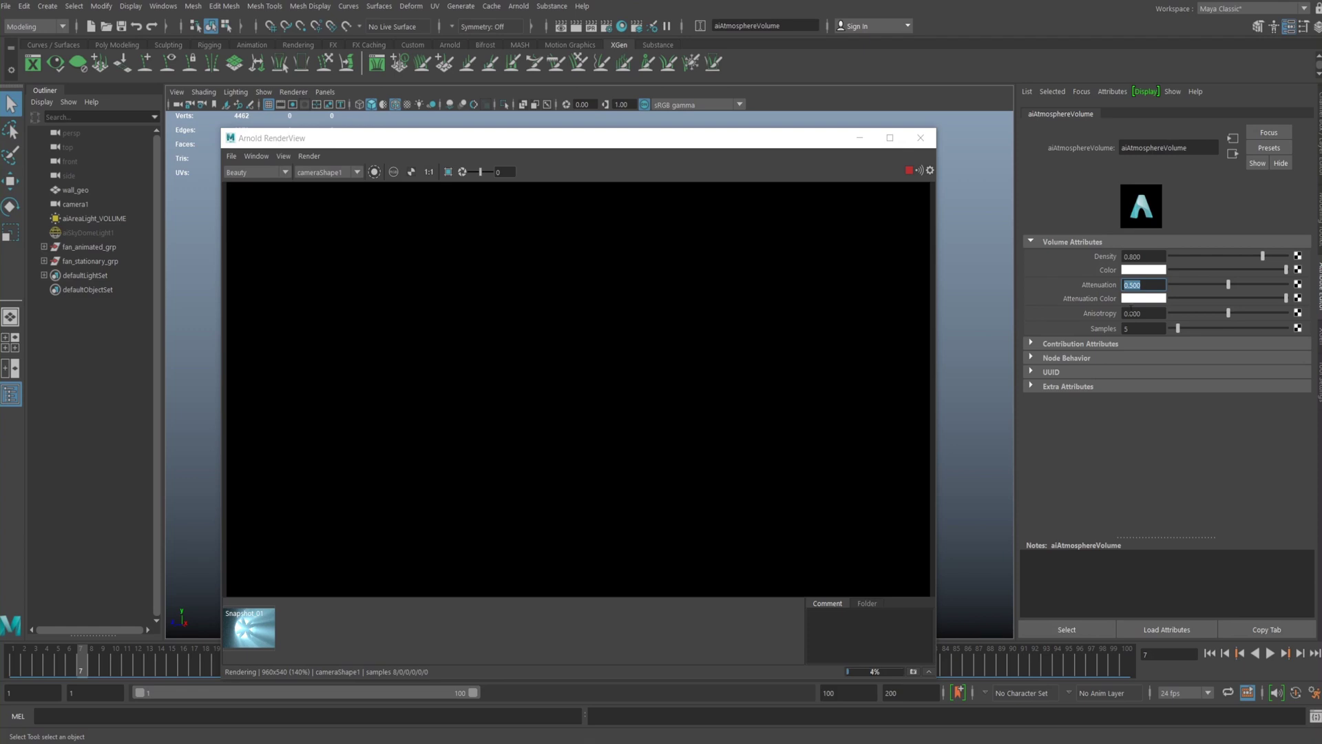
pyautogui.write('0.01')
pyautogui.press('Return')
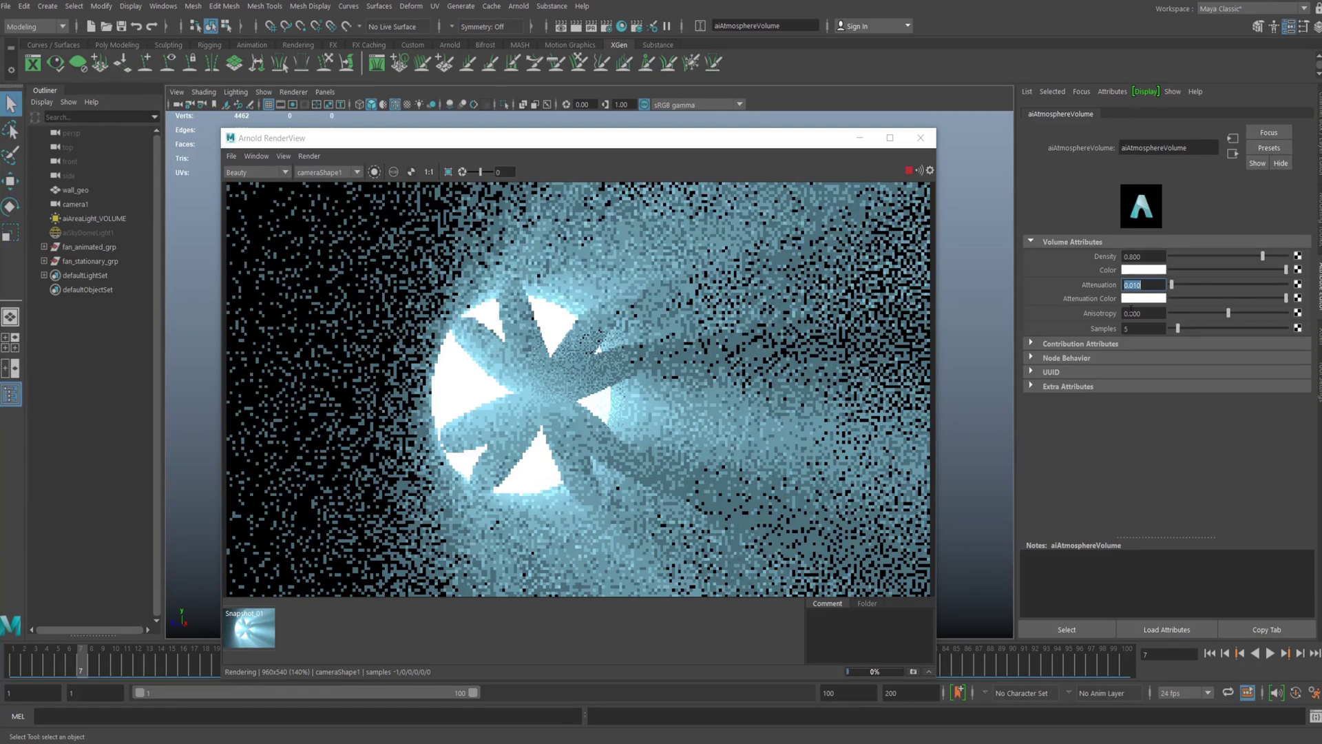
pyautogui.click(250, 543)
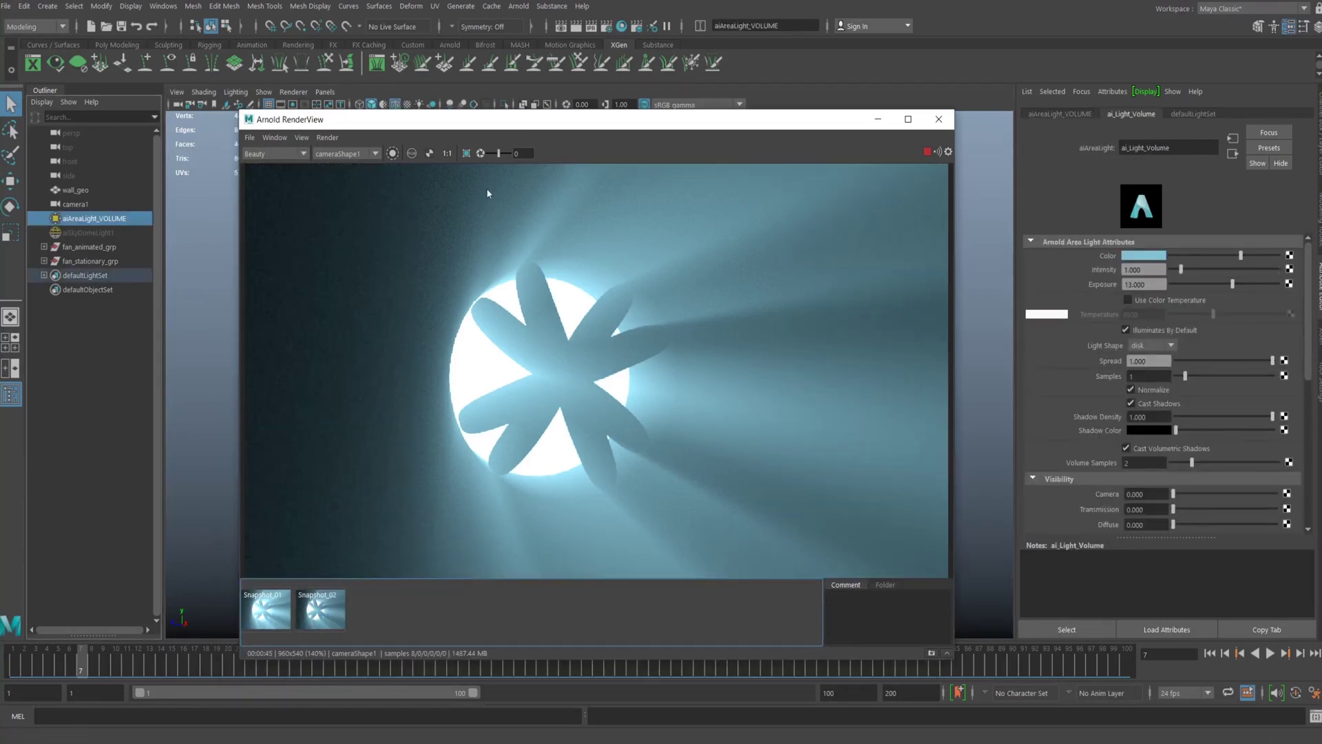
# Move the RenderView aside and minimize the RenderView and Render Settings windows
pyautogui.moveTo(507, 121); pyautogui.dragTo(501, 193)
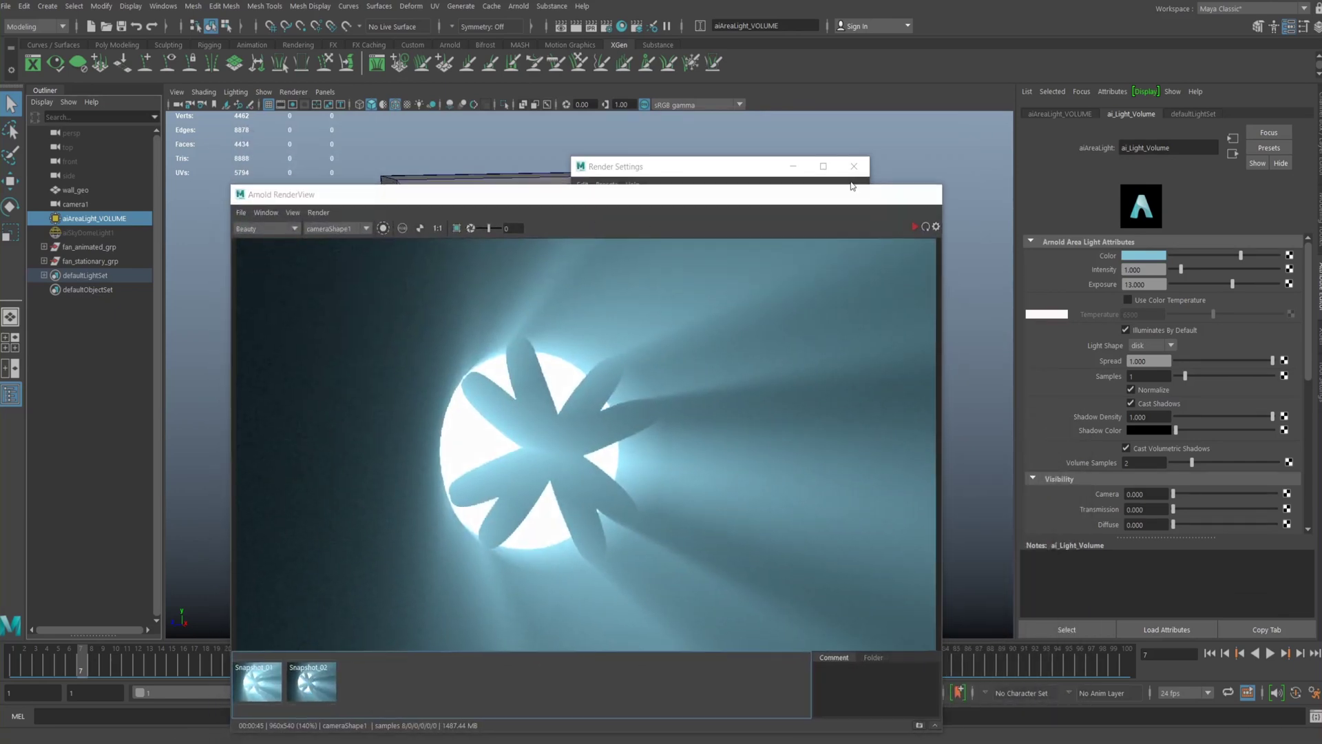
pyautogui.click(871, 191)
pyautogui.click(794, 166)
# Orbit around the wall and fan, then marquee-select the area light
pyautogui.keyDown('alt'); pyautogui.moveTo(526, 325); pyautogui.dragTo(623, 355); pyautogui.keyUp('alt')
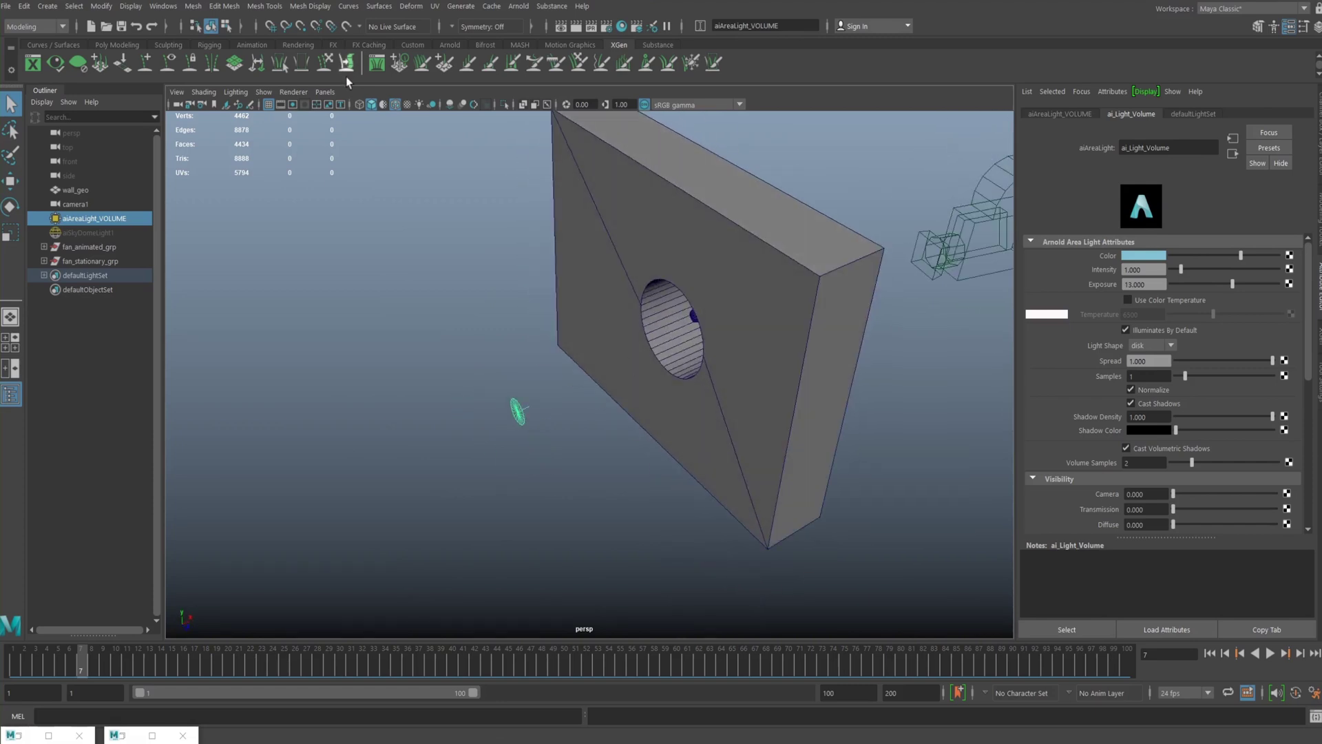
pyautogui.keyDown('alt'); pyautogui.moveTo(482, 360); pyautogui.dragTo(542, 345); pyautogui.keyUp('alt')
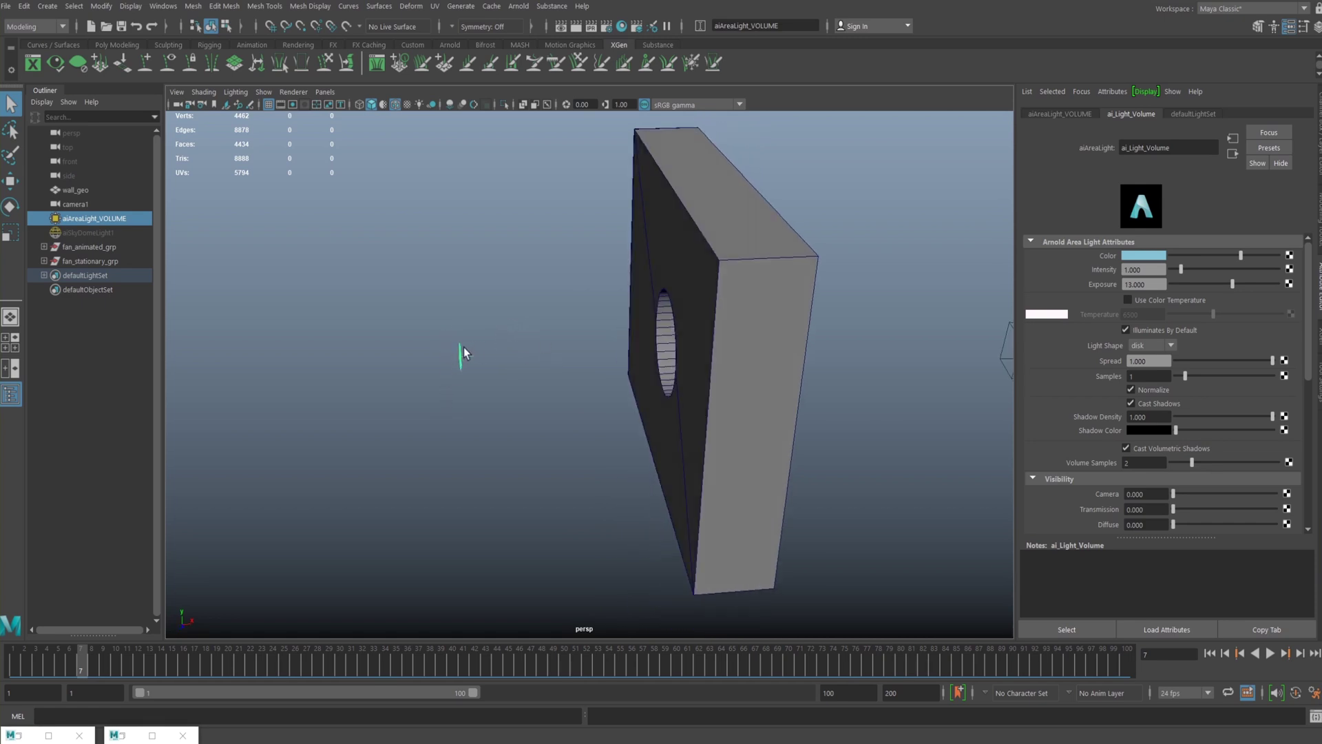
pyautogui.click(533, 338)
pyautogui.moveTo(433, 377)
pyautogui.mouseDown()
pyautogui.moveTo(419, 372)
pyautogui.moveTo(528, 384)
pyautogui.moveTo(436, 387)
pyautogui.moveTo(420, 366)
pyautogui.moveTo(439, 393)
pyautogui.mouseUp()
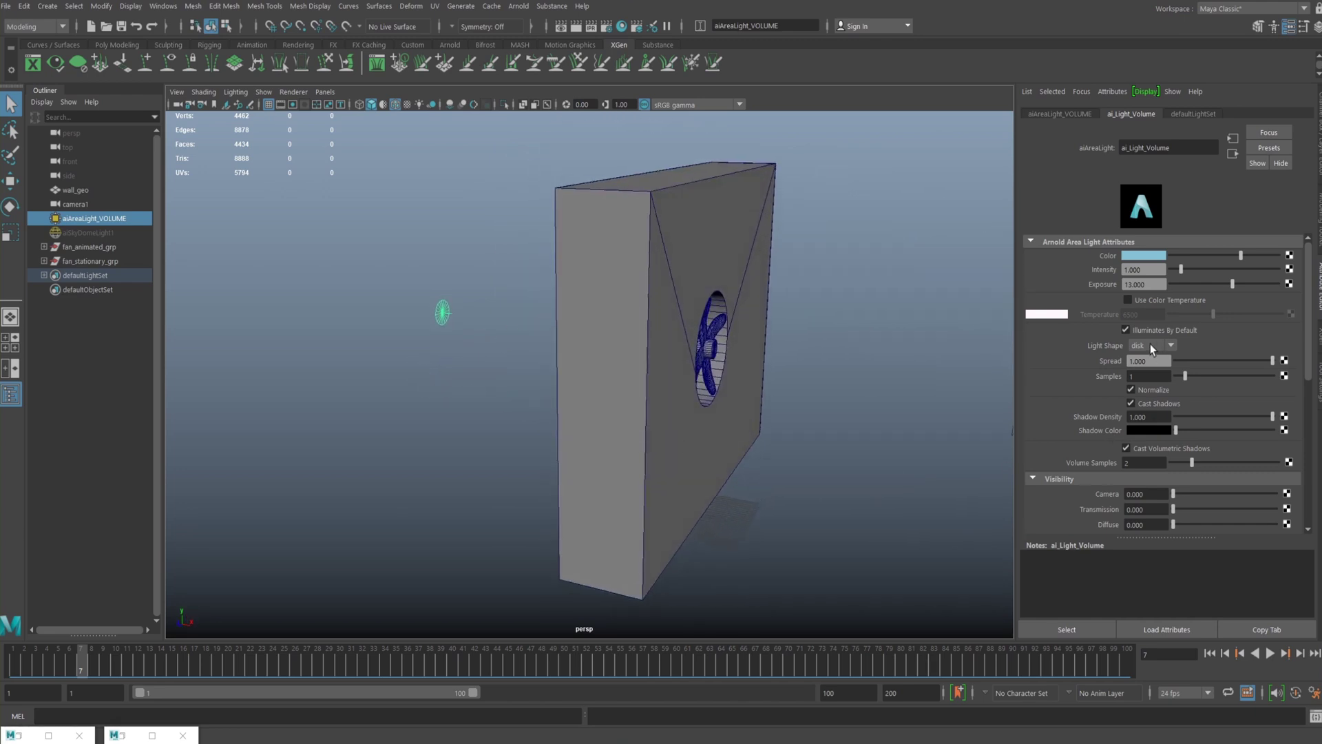
# Check the light's Visibility settings, then face the holed wall and select the wall geometry
pyautogui.keyDown('alt'); pyautogui.moveTo(436, 257); pyautogui.dragTo(528, 287); pyautogui.keyUp('alt')
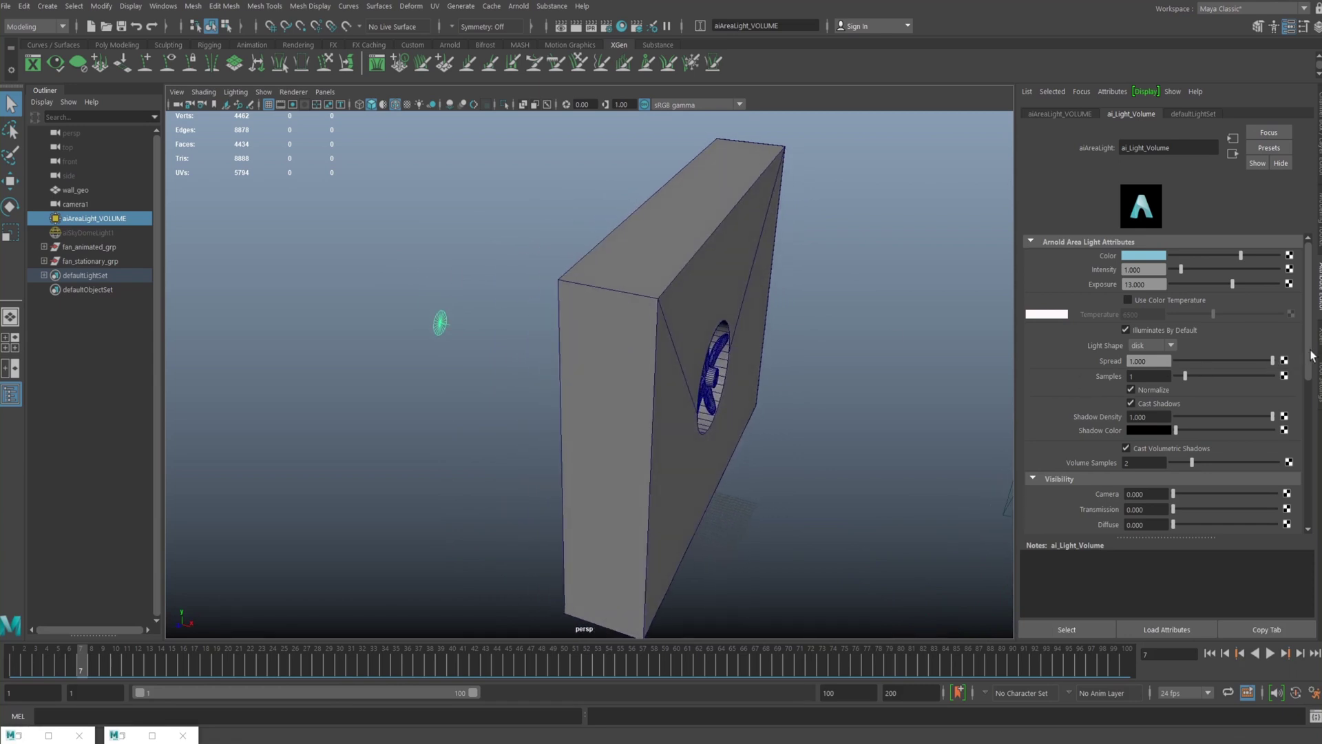
pyautogui.moveTo(1312, 356); pyautogui.dragTo(1314, 410)
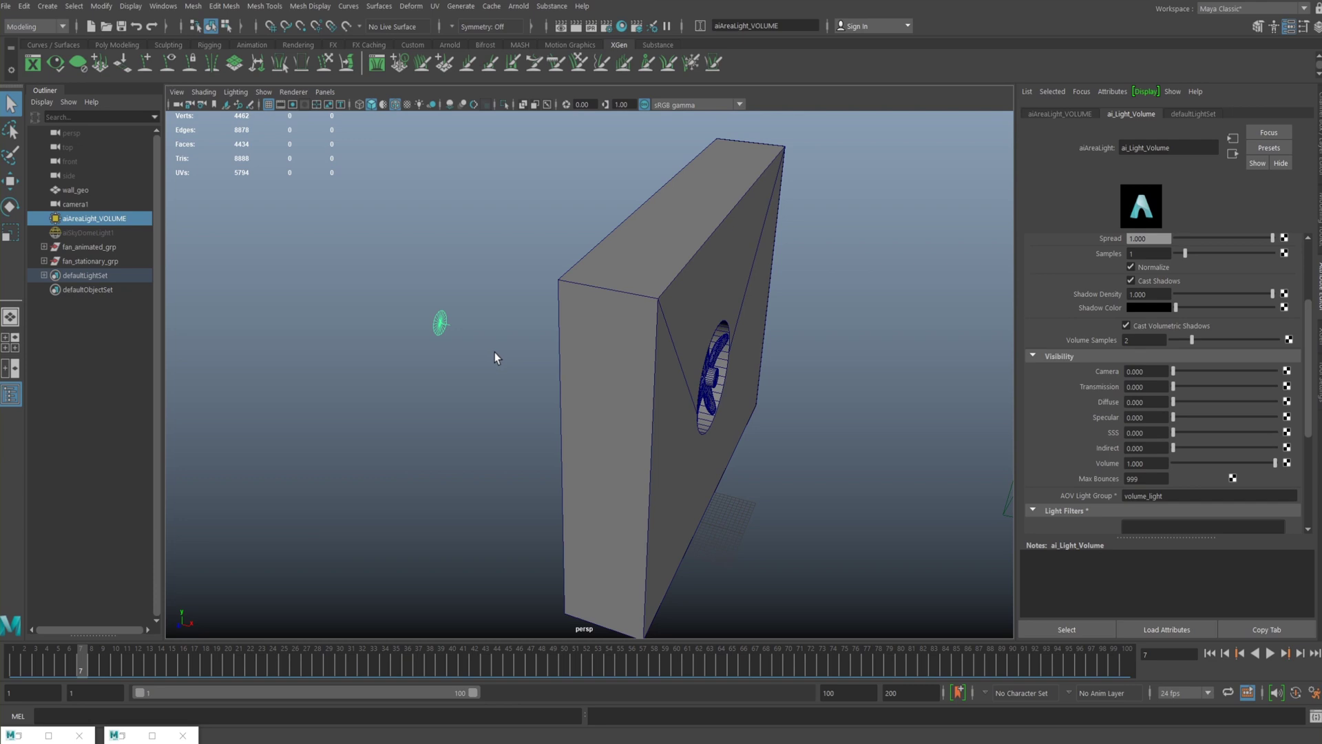
pyautogui.keyDown('alt'); pyautogui.moveTo(483, 333); pyautogui.dragTo(519, 361); pyautogui.keyUp('alt')
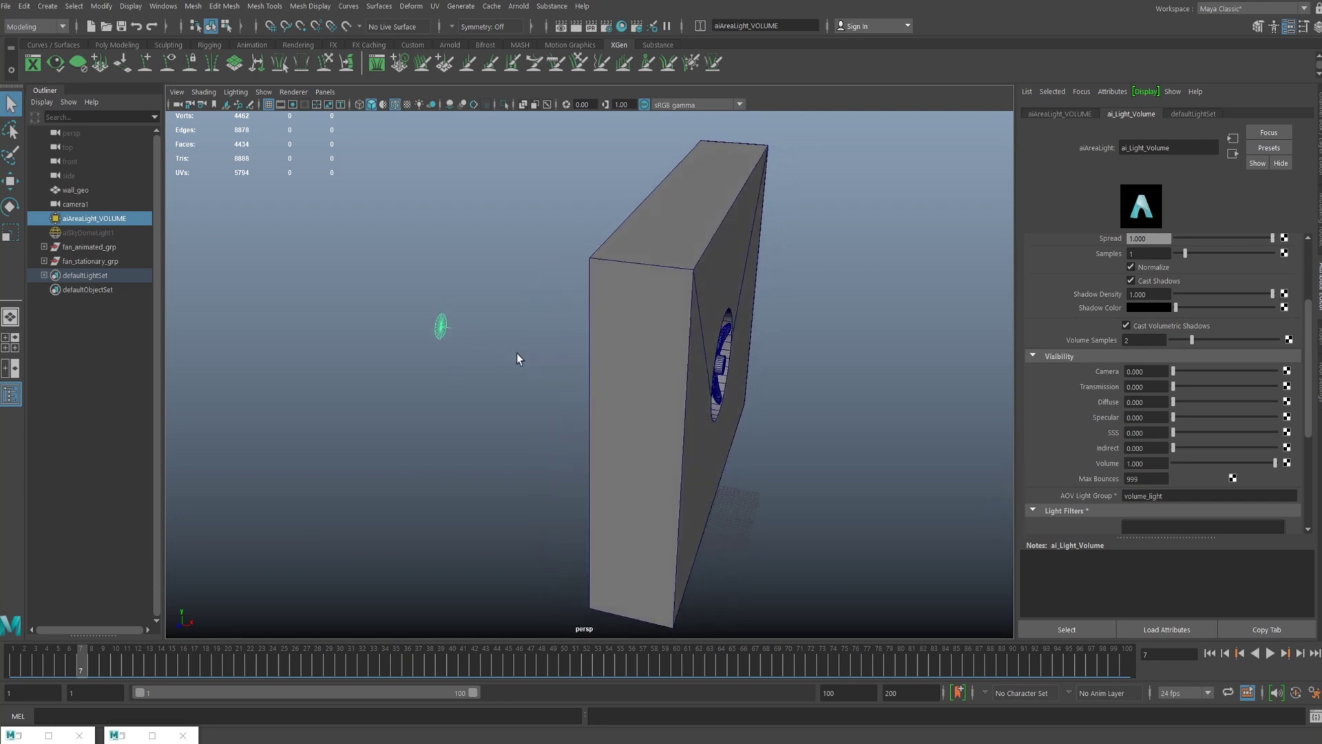
pyautogui.keyDown('alt'); pyautogui.moveTo(743, 255); pyautogui.dragTo(816, 276); pyautogui.keyUp('alt')
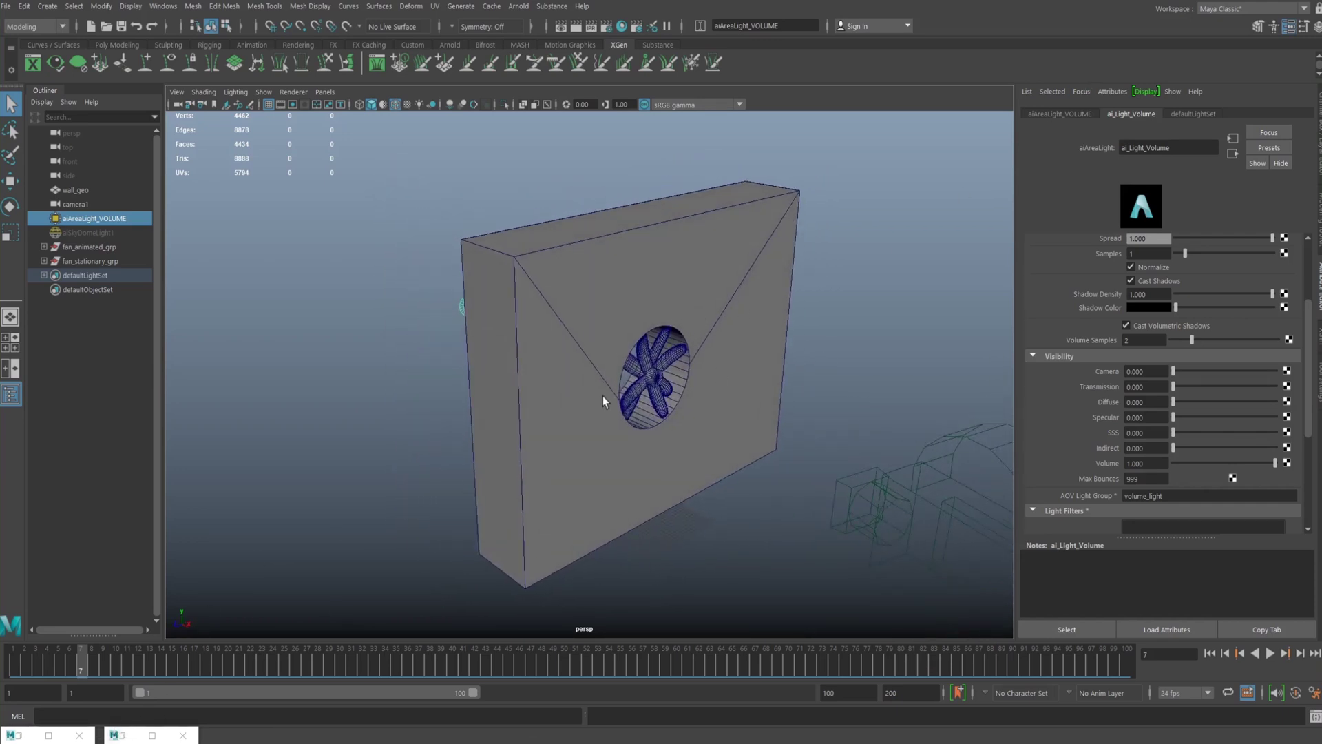
pyautogui.click(635, 374)
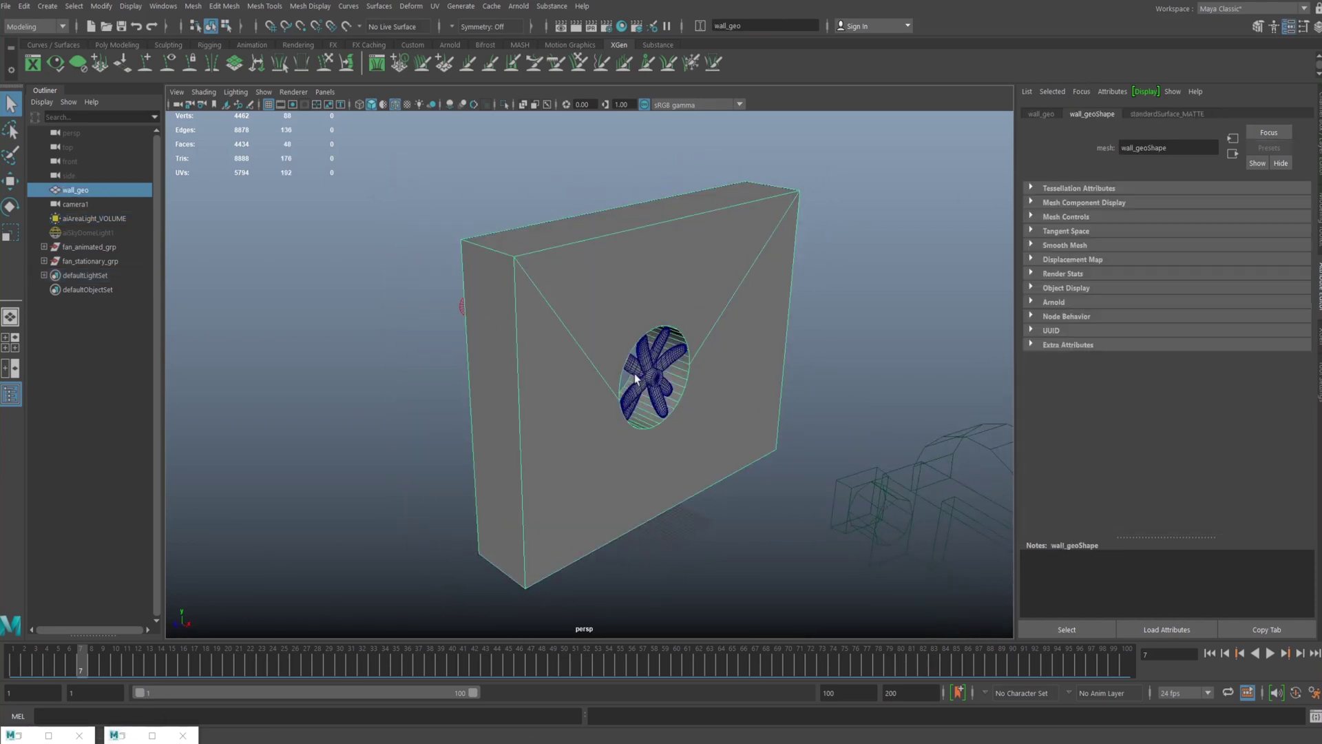
# Show the wall's standardSurface_MATTE material, scrolled up to its Base settings
pyautogui.click(1184, 112)
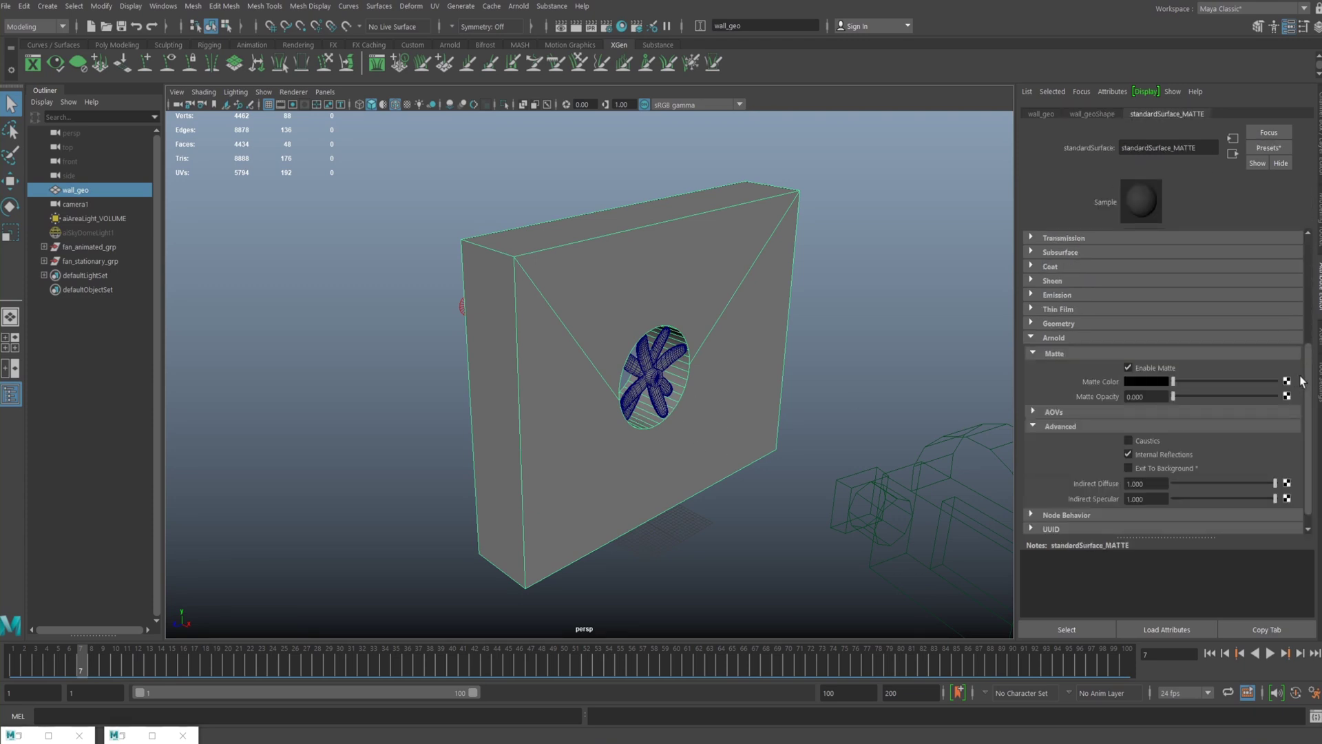
pyautogui.scroll(5, 1302, 381)
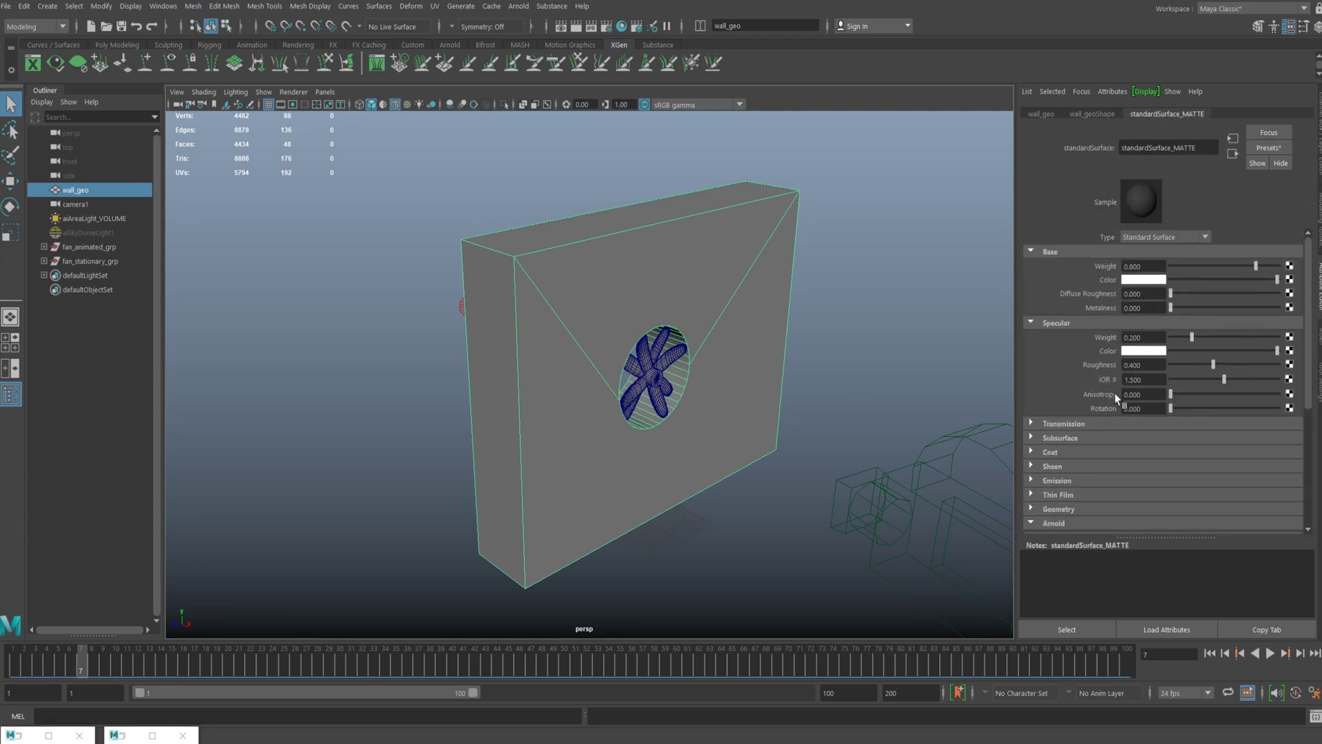
pyautogui.keyDown('alt'); pyautogui.moveTo(723, 348); pyautogui.dragTo(728, 304); pyautogui.keyUp('alt')
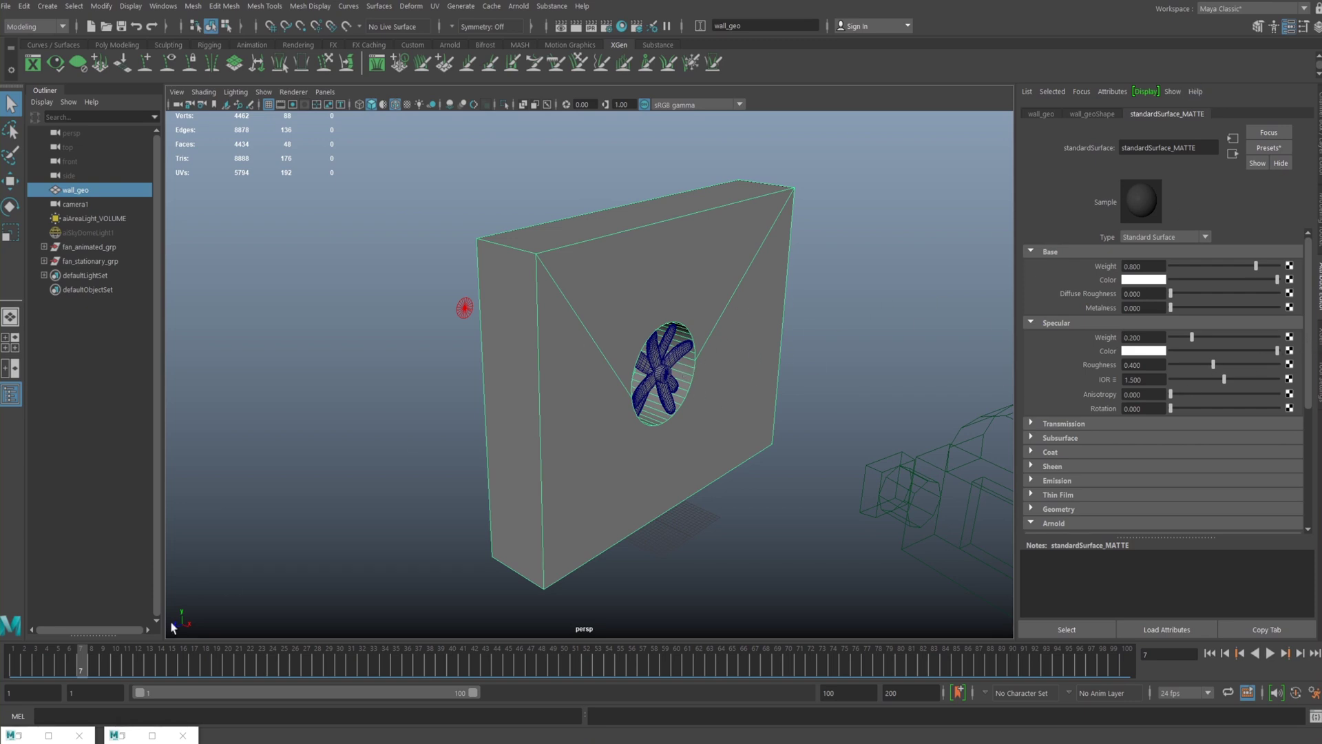
# Restore the Render Settings and Arnold RenderView windows from the taskbar
pyautogui.click(120, 736)
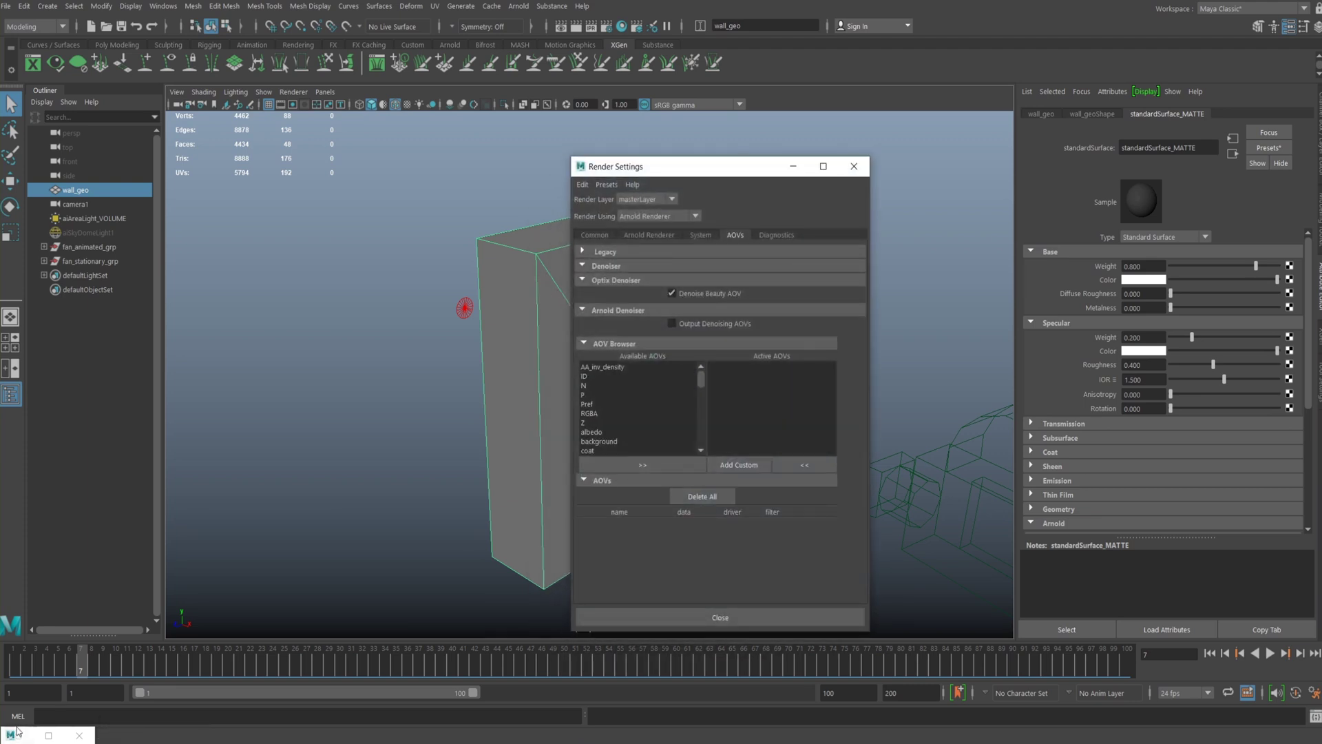
pyautogui.click(19, 734)
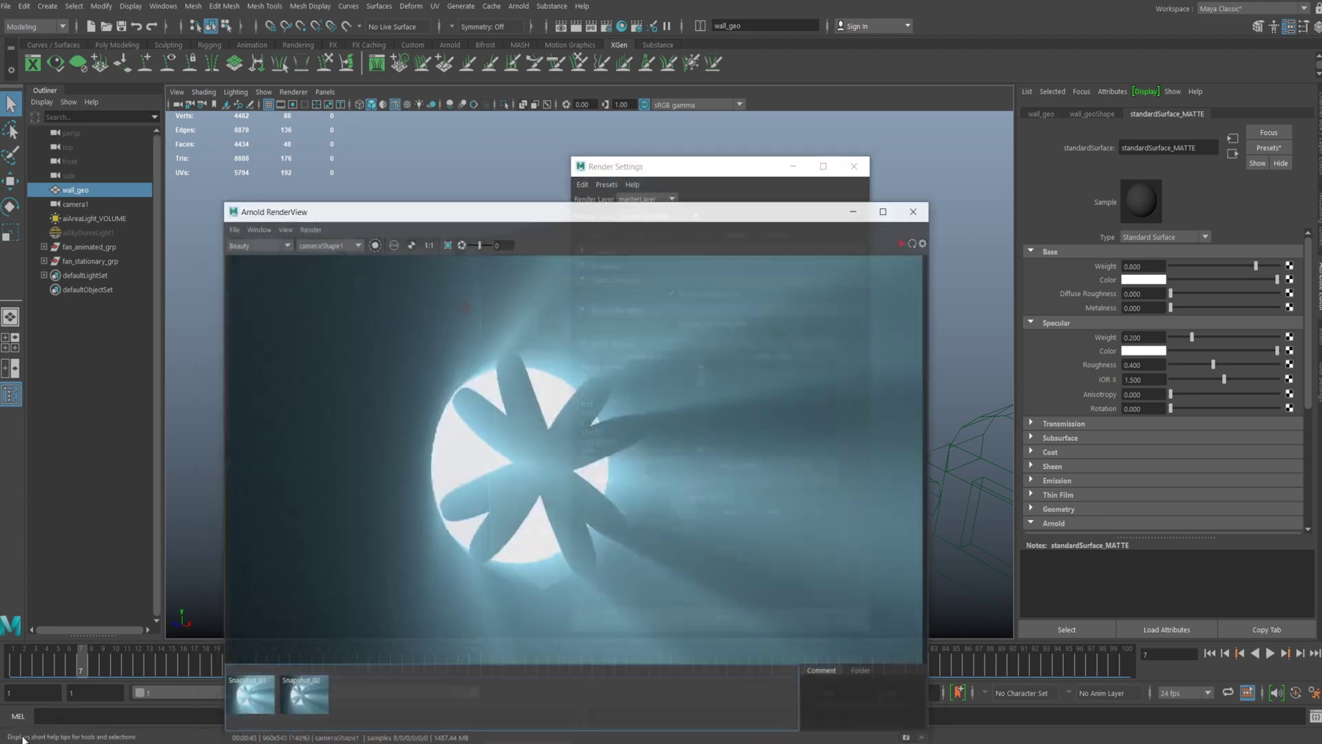
pyautogui.moveTo(637, 208); pyautogui.dragTo(695, 139)
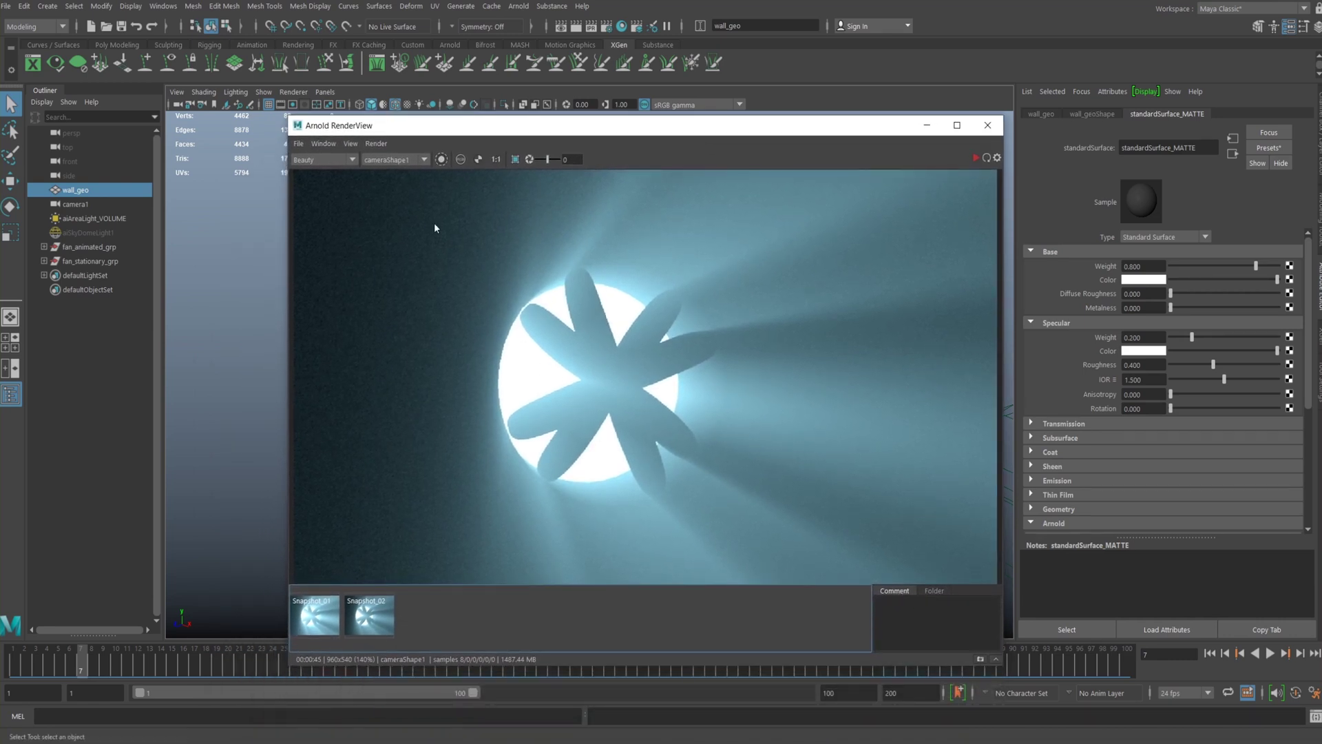
# Display the render's alpha channel, then switch back to the RGB colour image
pyautogui.click(478, 160)
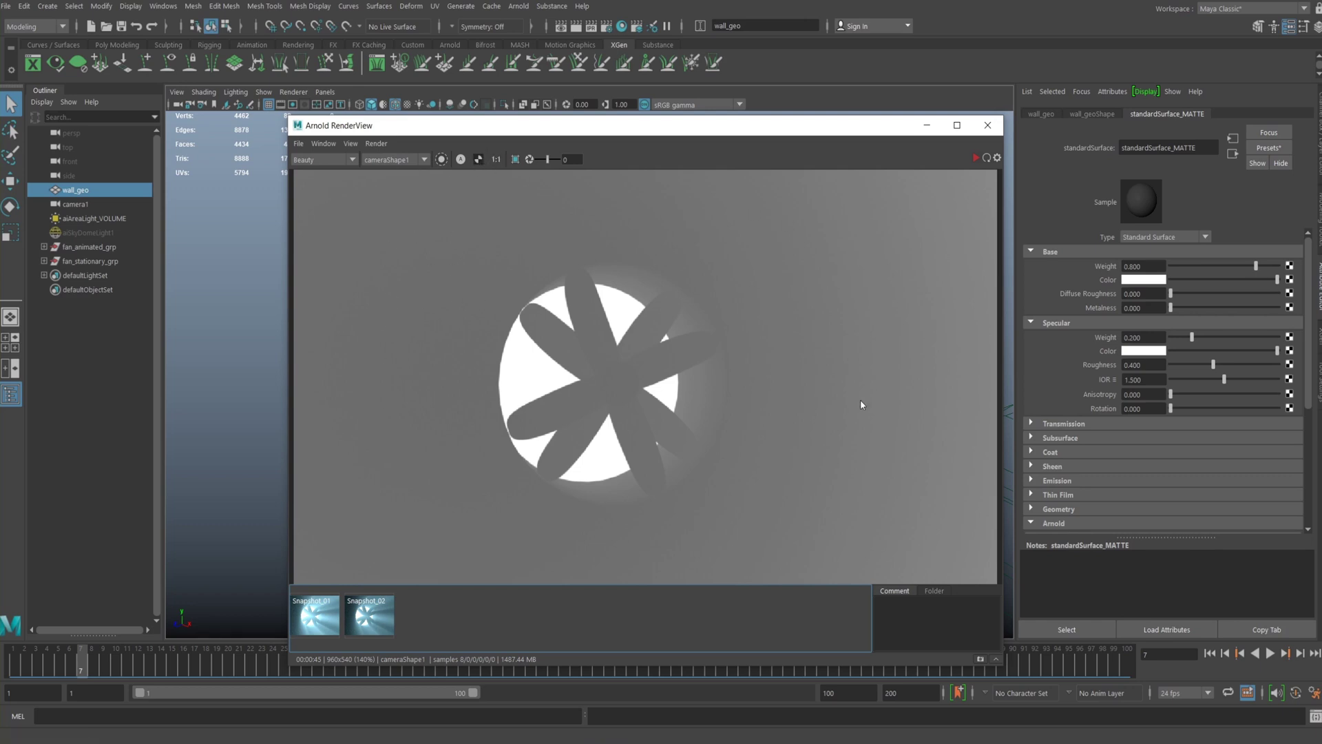
pyautogui.moveTo(568, 131)
pyautogui.mouseDown()
pyautogui.moveTo(530, 348)
pyautogui.moveTo(498, 331)
pyautogui.moveTo(532, 171)
pyautogui.moveTo(557, 130)
pyautogui.mouseUp()
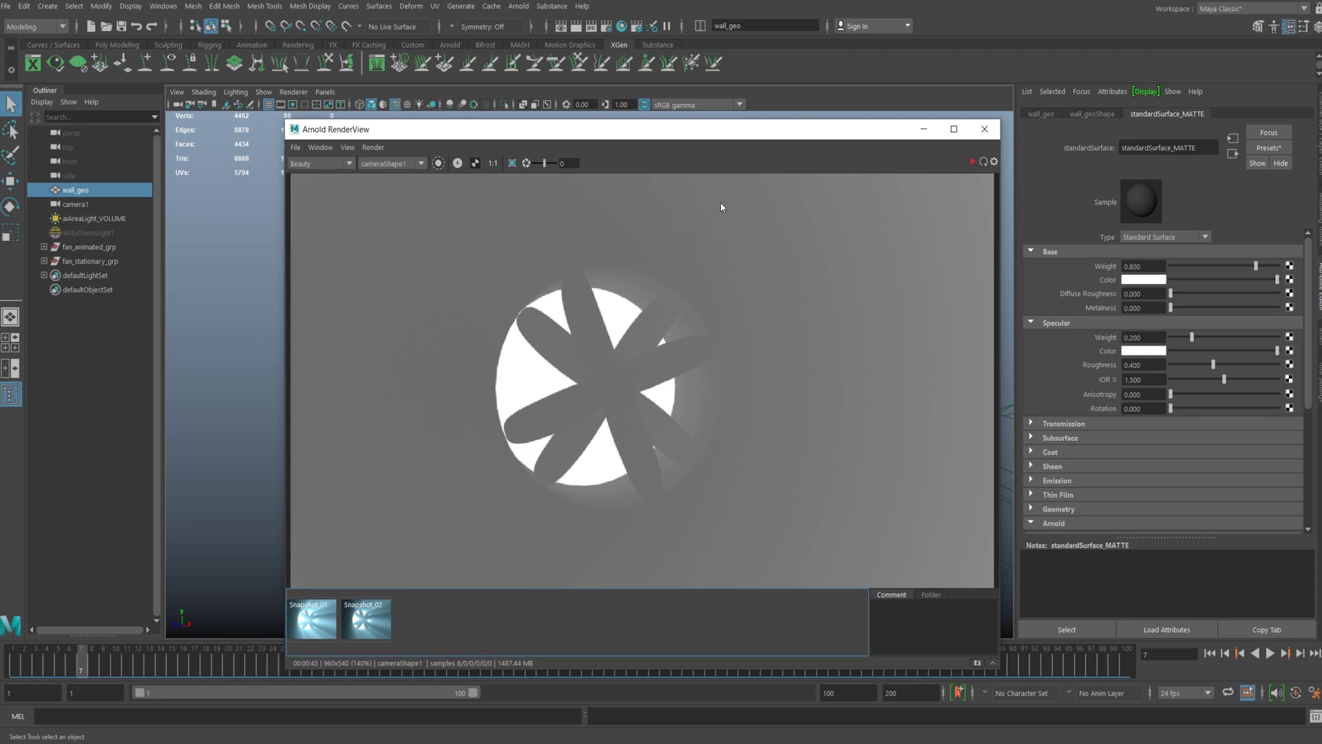
pyautogui.click(474, 161)
pyautogui.moveTo(737, 120); pyautogui.dragTo(454, 260)
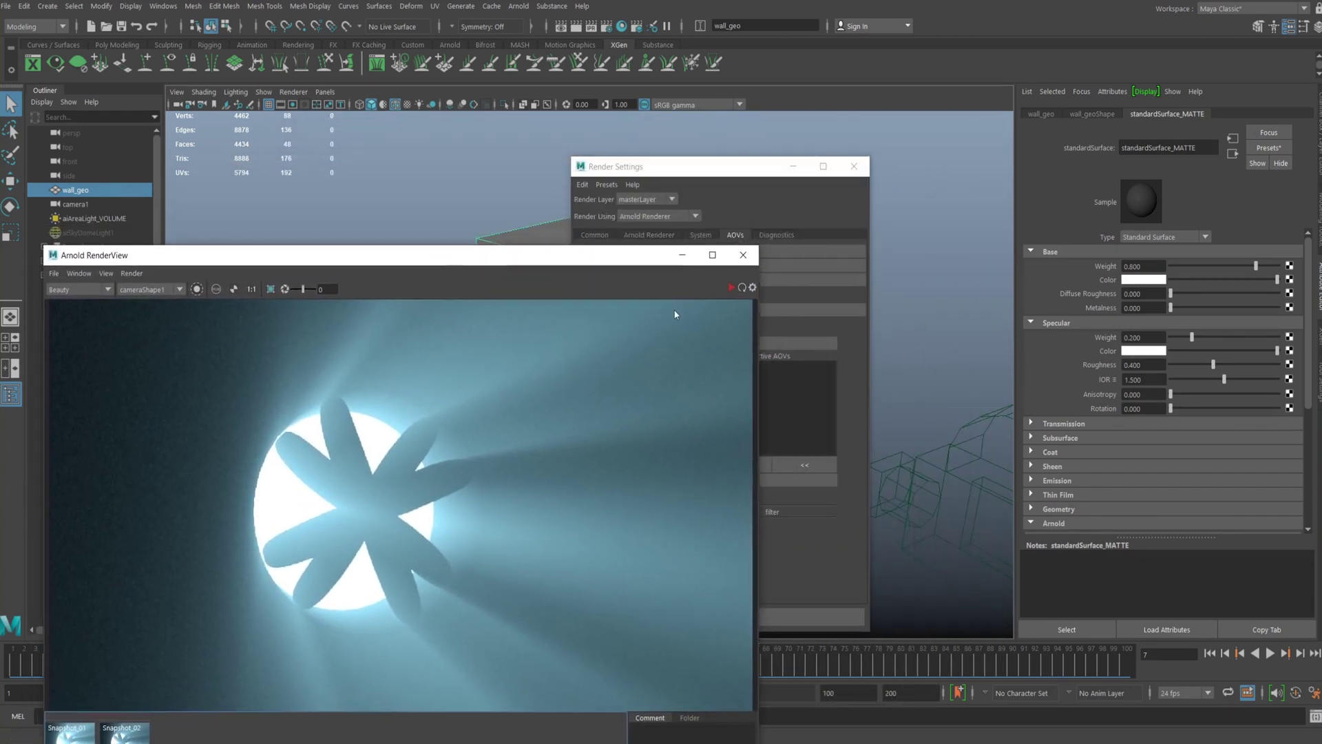
# Move Render Settings out of the way and start the IPR live render
pyautogui.click(763, 175)
pyautogui.moveTo(763, 175); pyautogui.dragTo(1031, 279)
pyautogui.click(731, 287)
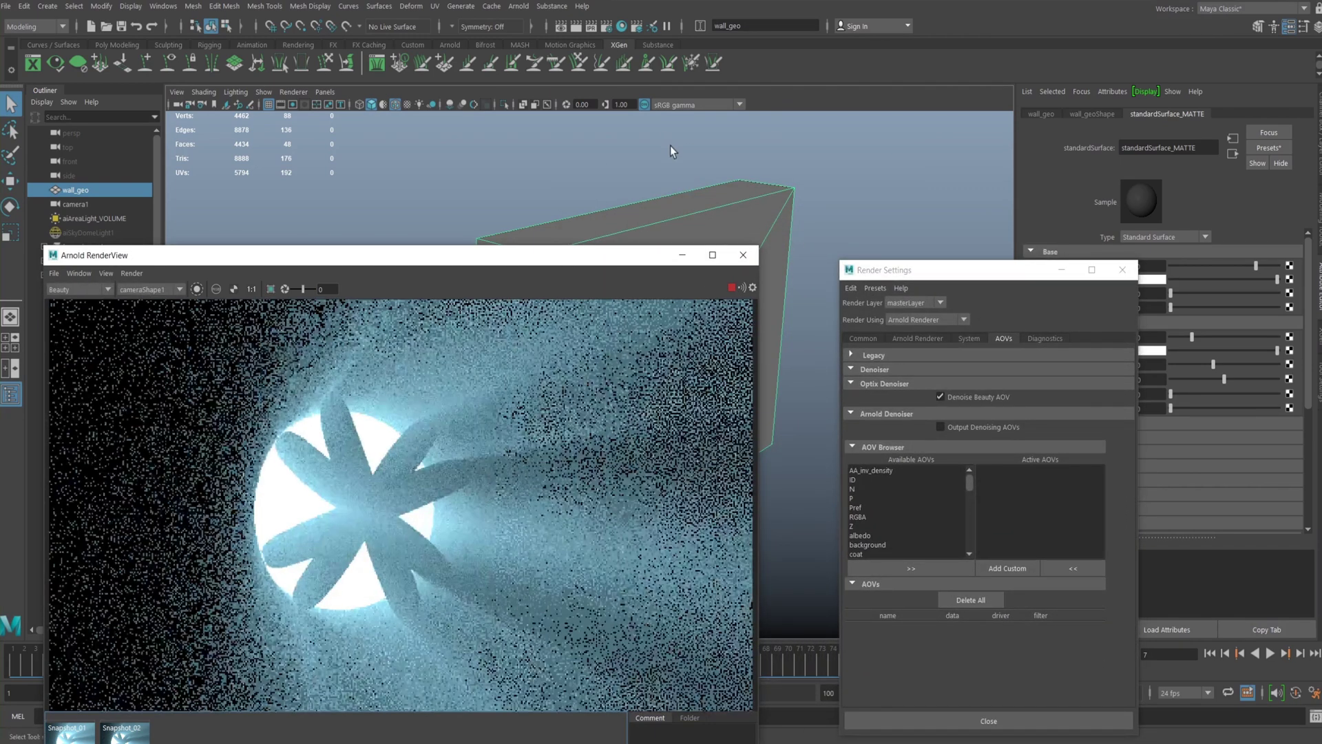
# Select the aiAreaLight_VOLUME light and reframe the viewport around the wall
pyautogui.keyDown('alt'); pyautogui.moveTo(671, 146); pyautogui.dragTo(626, 166); pyautogui.keyUp('alt')
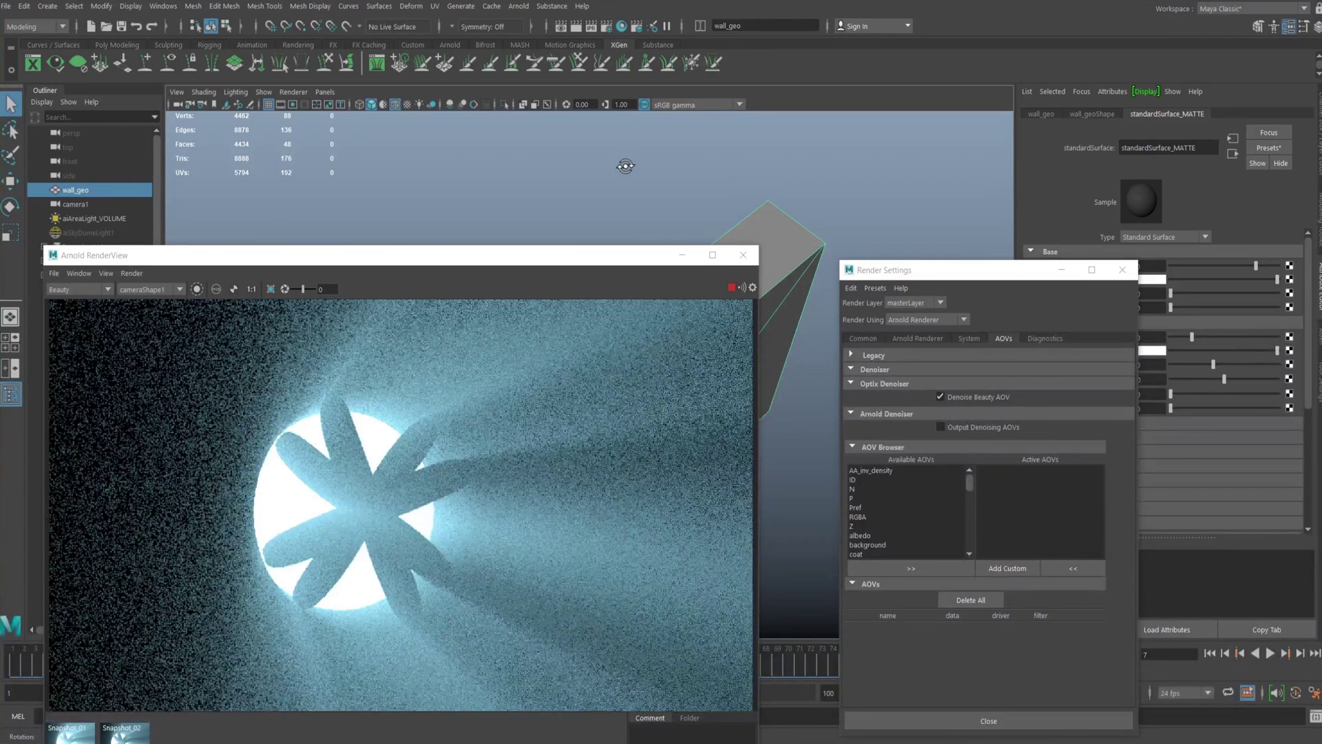
pyautogui.click(584, 154)
pyautogui.keyDown('alt'); pyautogui.moveTo(626, 166); pyautogui.dragTo(529, 146); pyautogui.keyUp('alt')
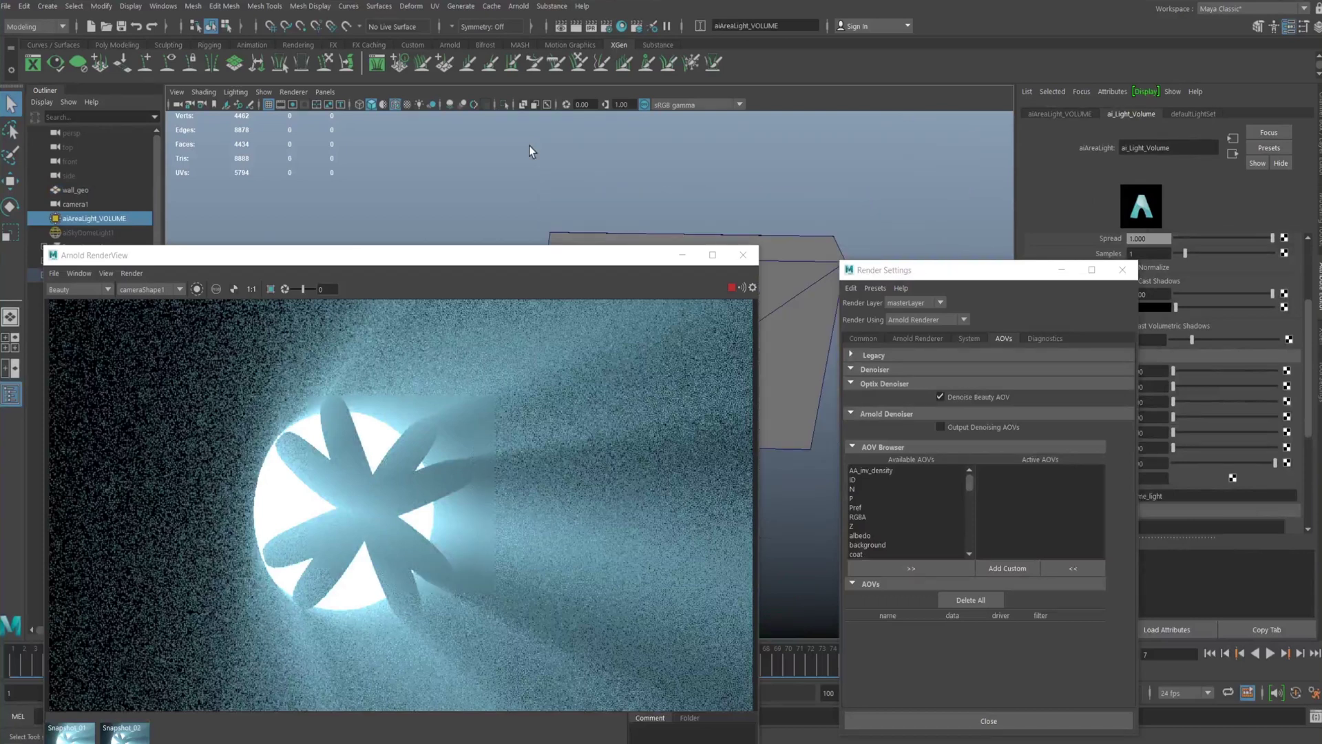
pyautogui.keyDown('alt'); pyautogui.moveTo(529, 146); pyautogui.dragTo(574, 77, button='middle'); pyautogui.keyUp('alt')
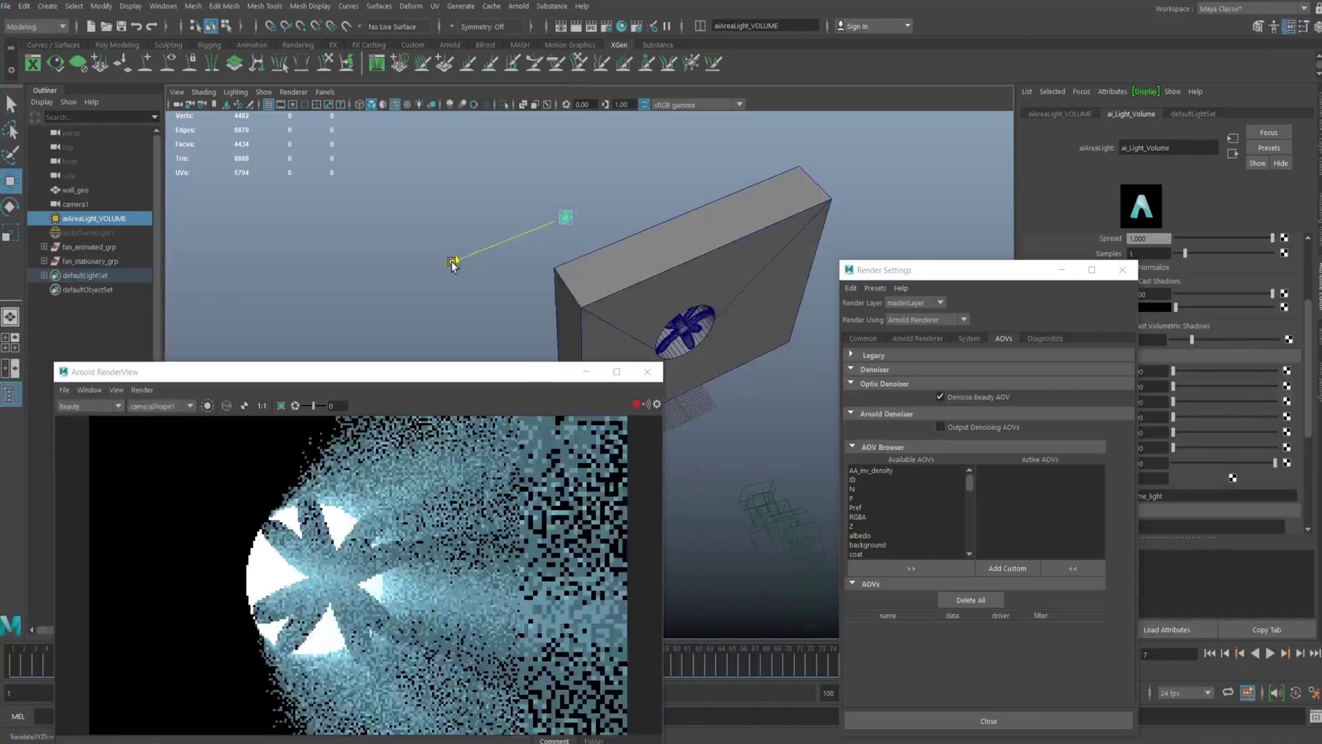
# Drag the area light to a new spot in front of the wall as IPR updates
pyautogui.moveTo(455, 262); pyautogui.dragTo(448, 267)
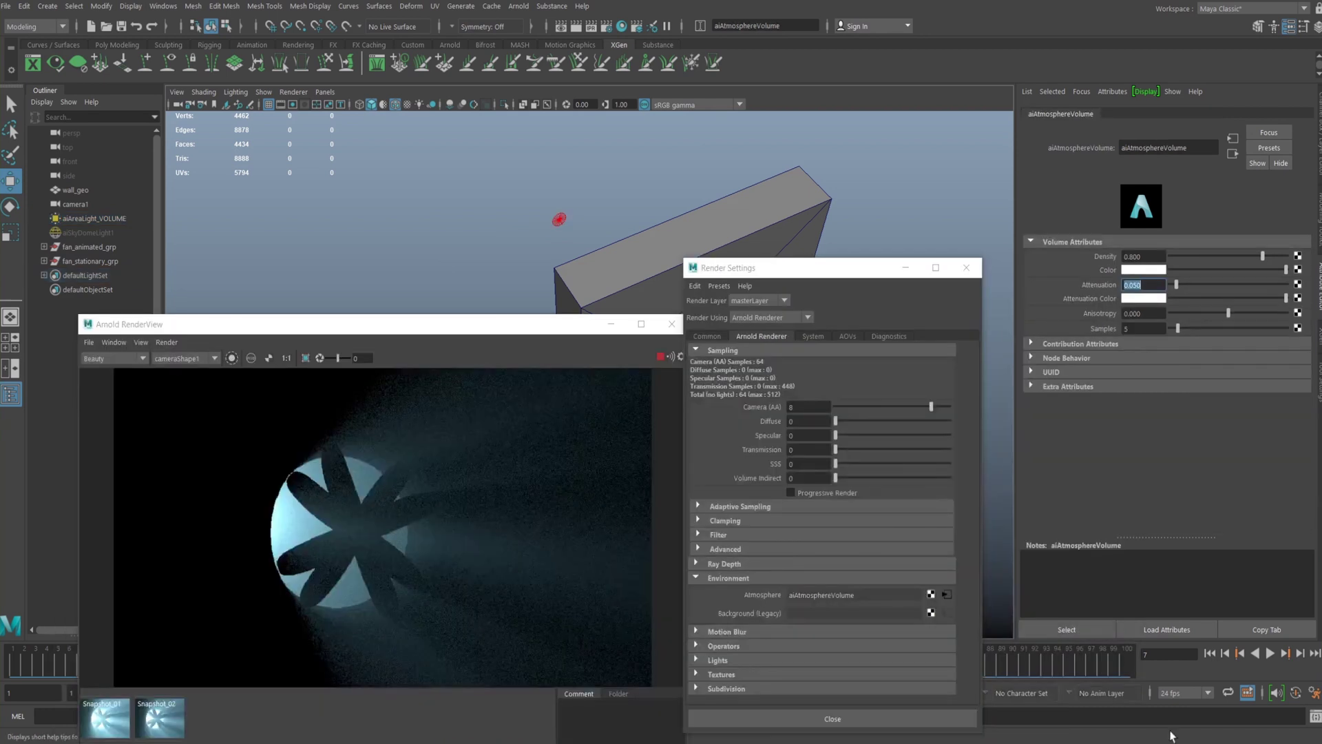
# Enter 0.08 as the aiAtmosphereVolume Attenuation
pyautogui.write('0.08')
pyautogui.press('Return')
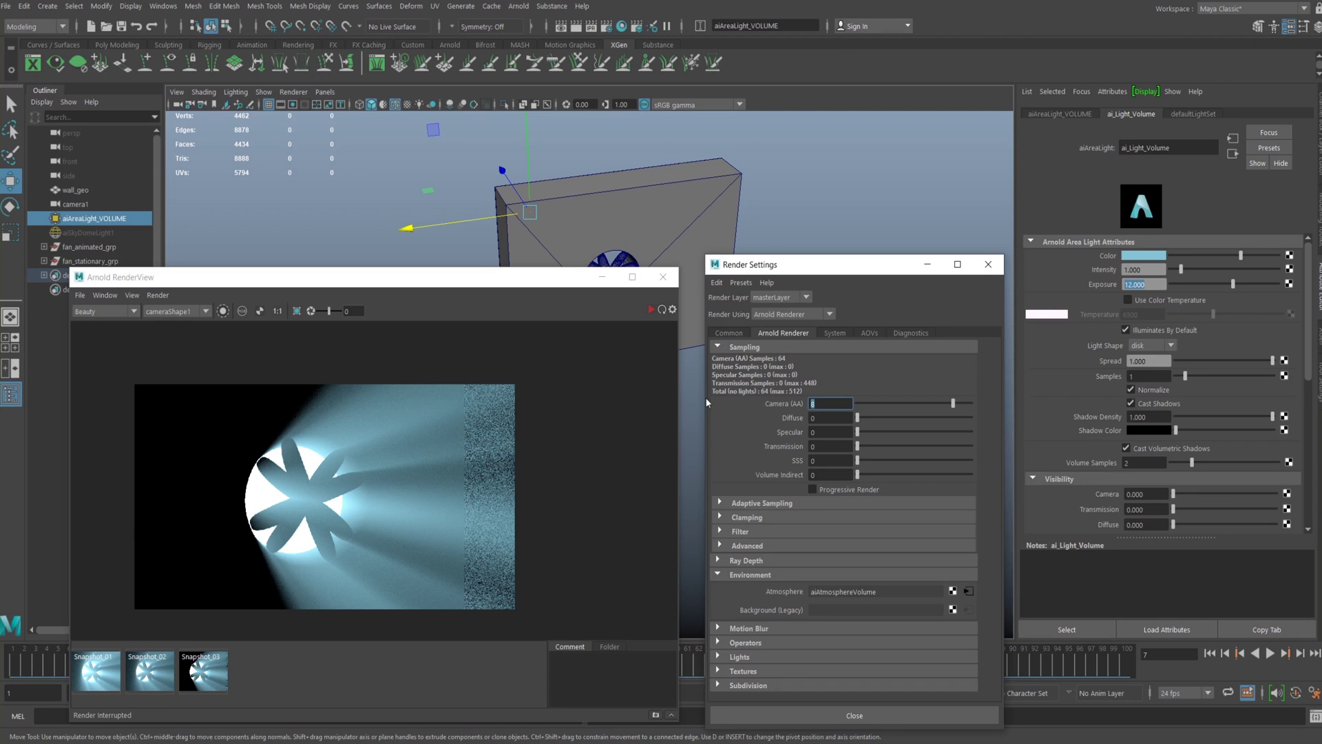
# Set Camera (AA) samples to 3
pyautogui.write('3')
pyautogui.press('Return')
pyautogui.click(650, 311)
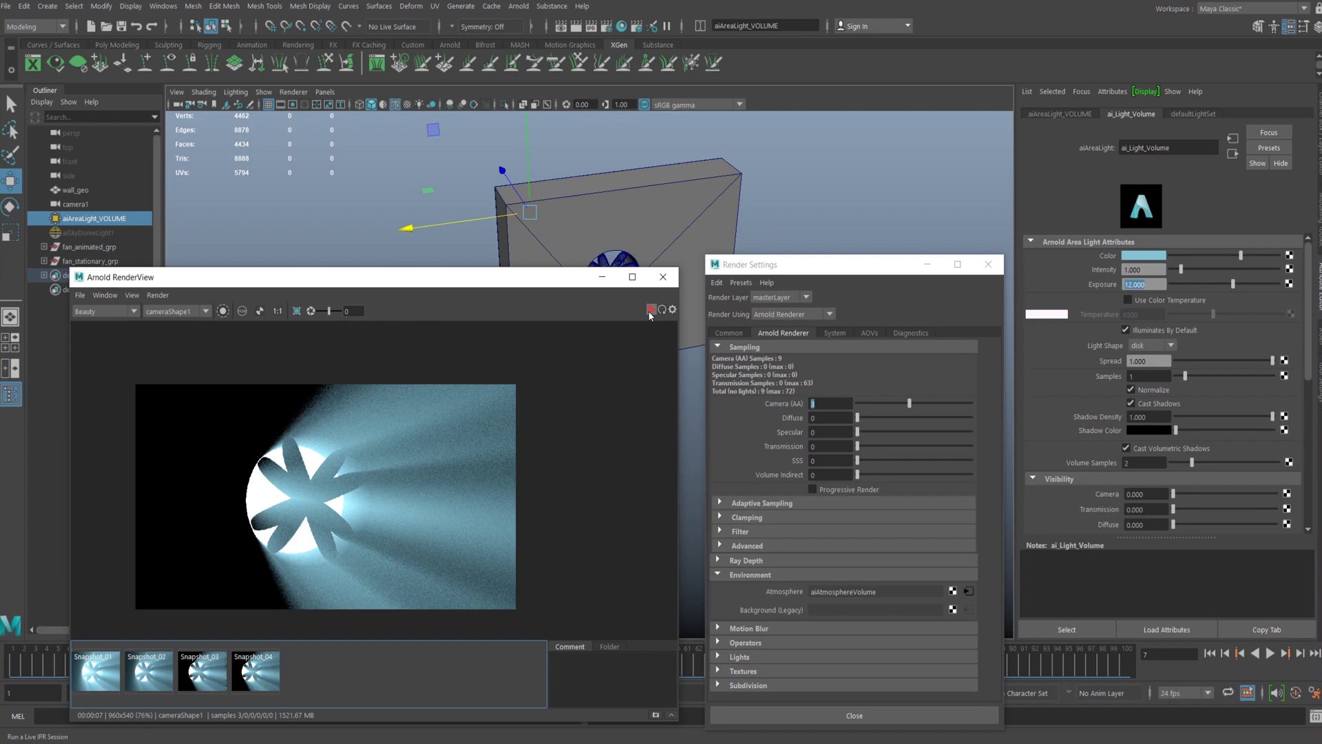
# Select the aiAtmosphereVolume Samples value, and zoom and pan the render onto the fan beams
pyautogui.click(969, 591)
pyautogui.doubleClick(1143, 328)
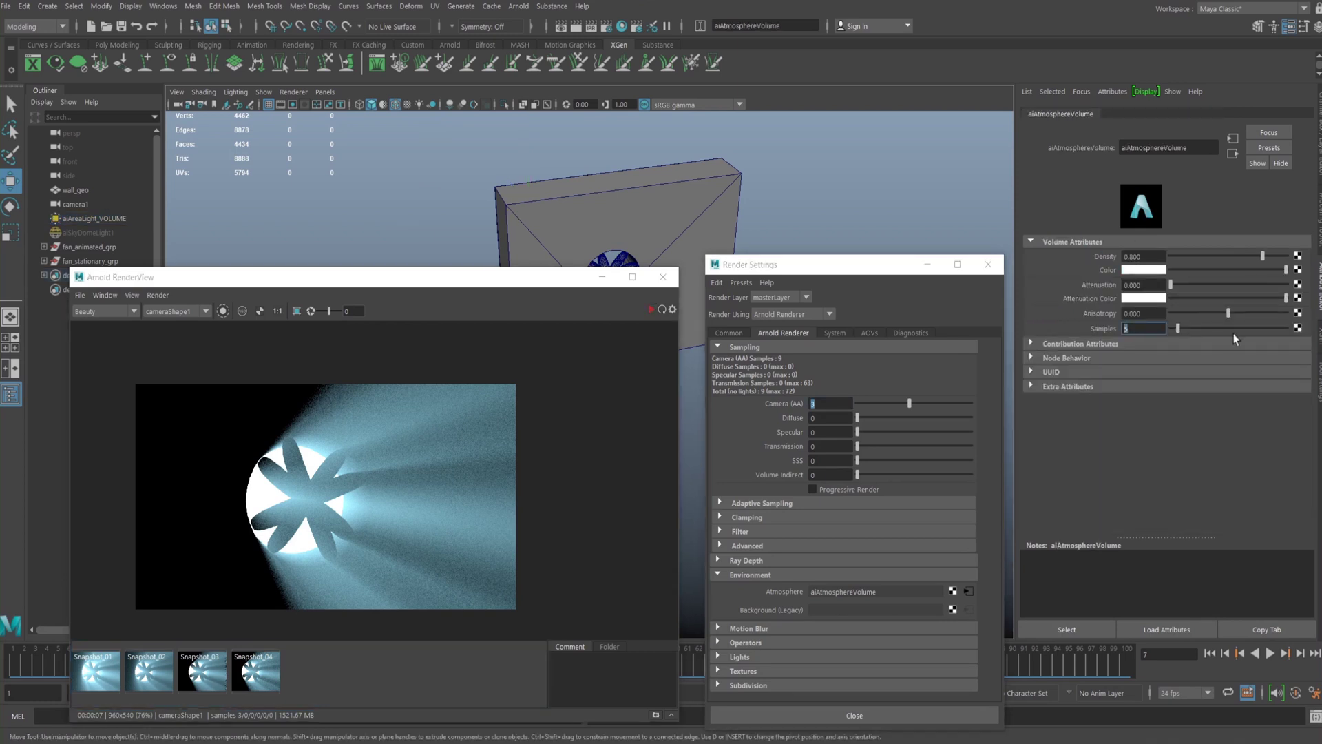
pyautogui.scroll(2, 377, 470)
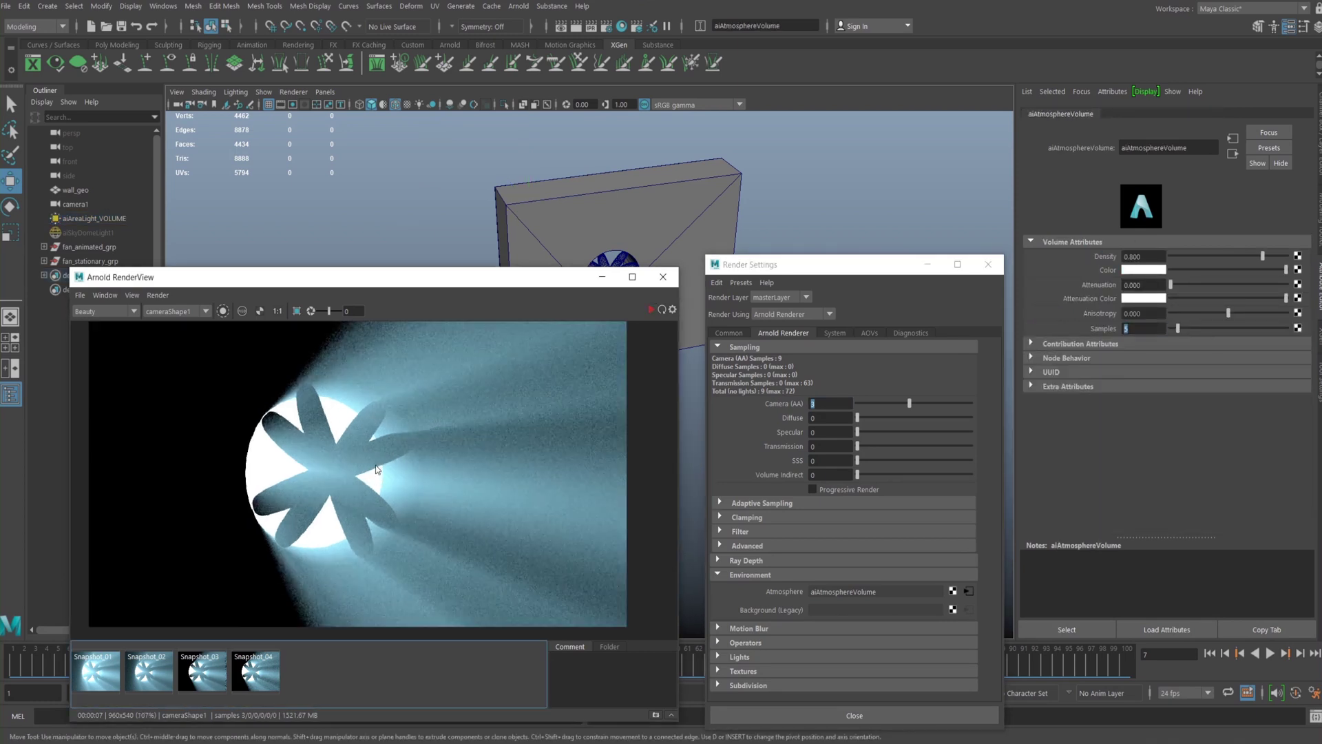
pyautogui.moveTo(377, 470); pyautogui.dragTo(381, 480, button='middle')
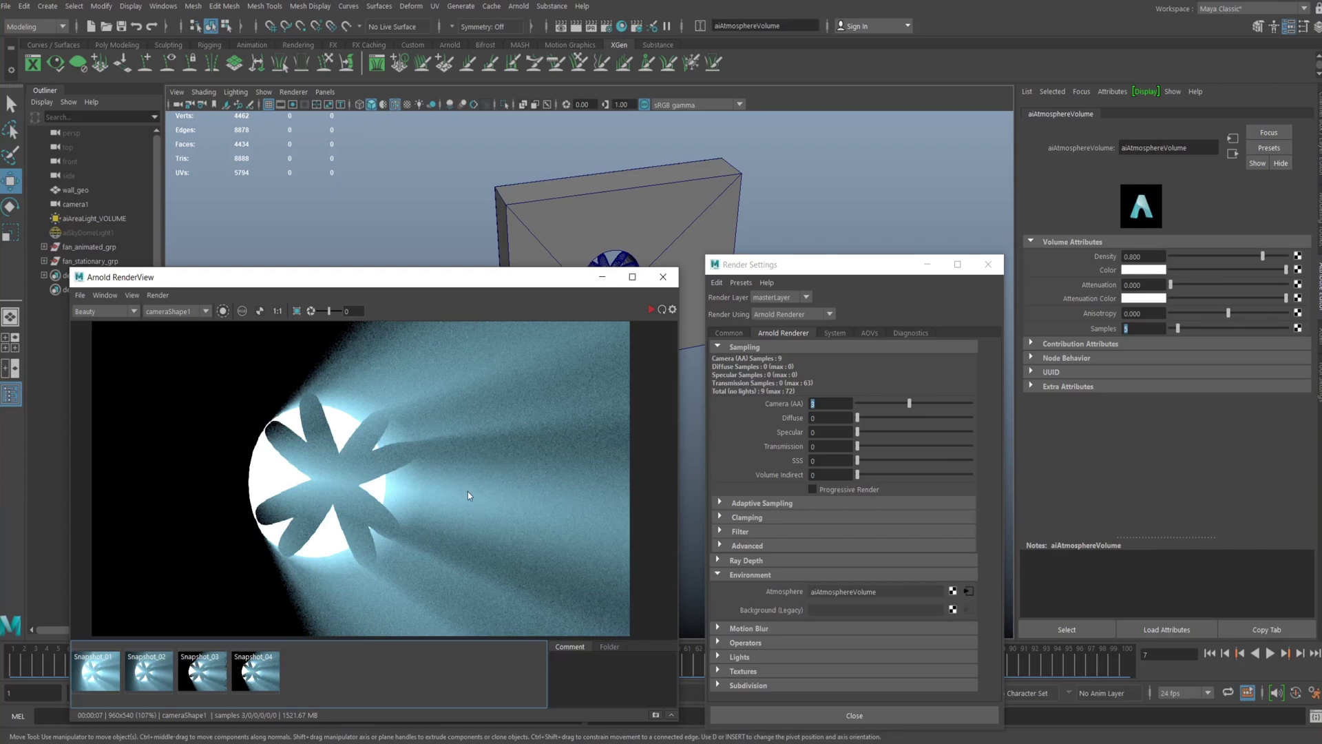
# Set atmosphere Samples to 10, then 15, and refresh the render
pyautogui.click(1142, 329)
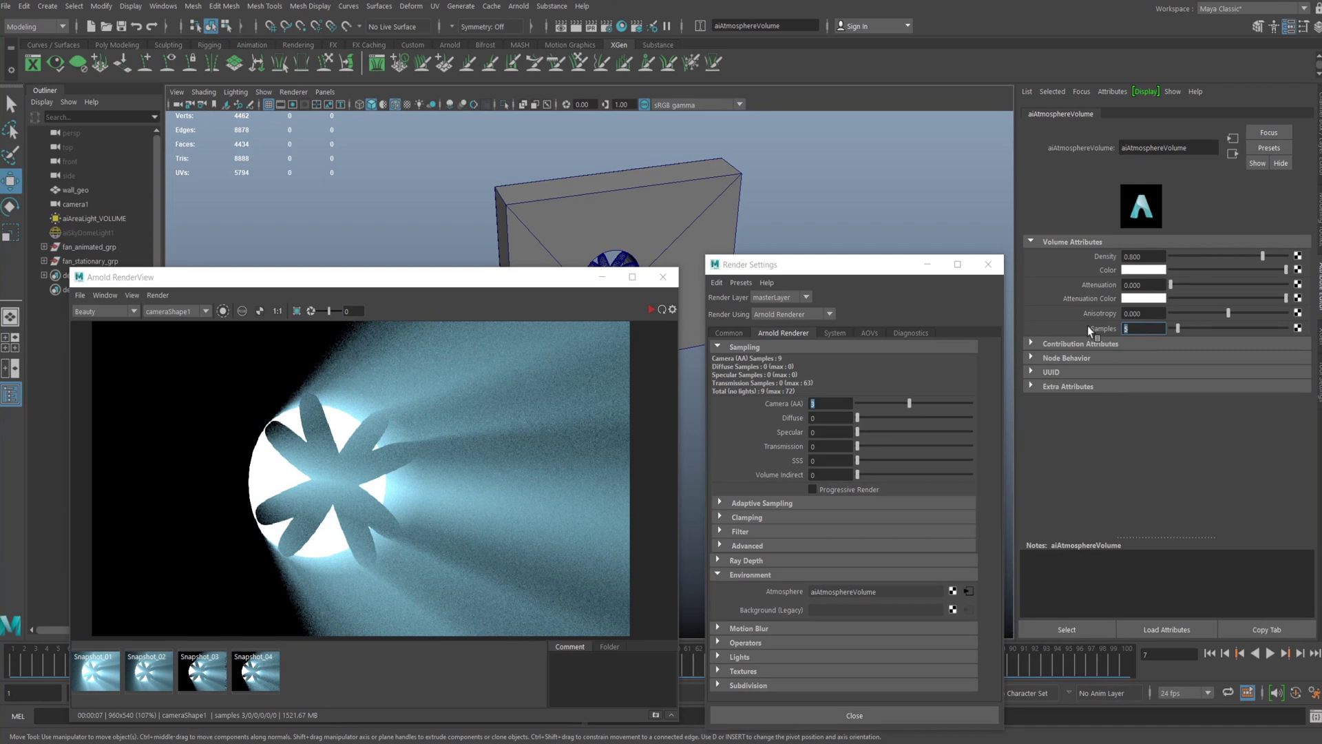
pyautogui.write('10')
pyautogui.press('Return')
pyautogui.write('15')
pyautogui.press('Return')
pyautogui.click(609, 452)
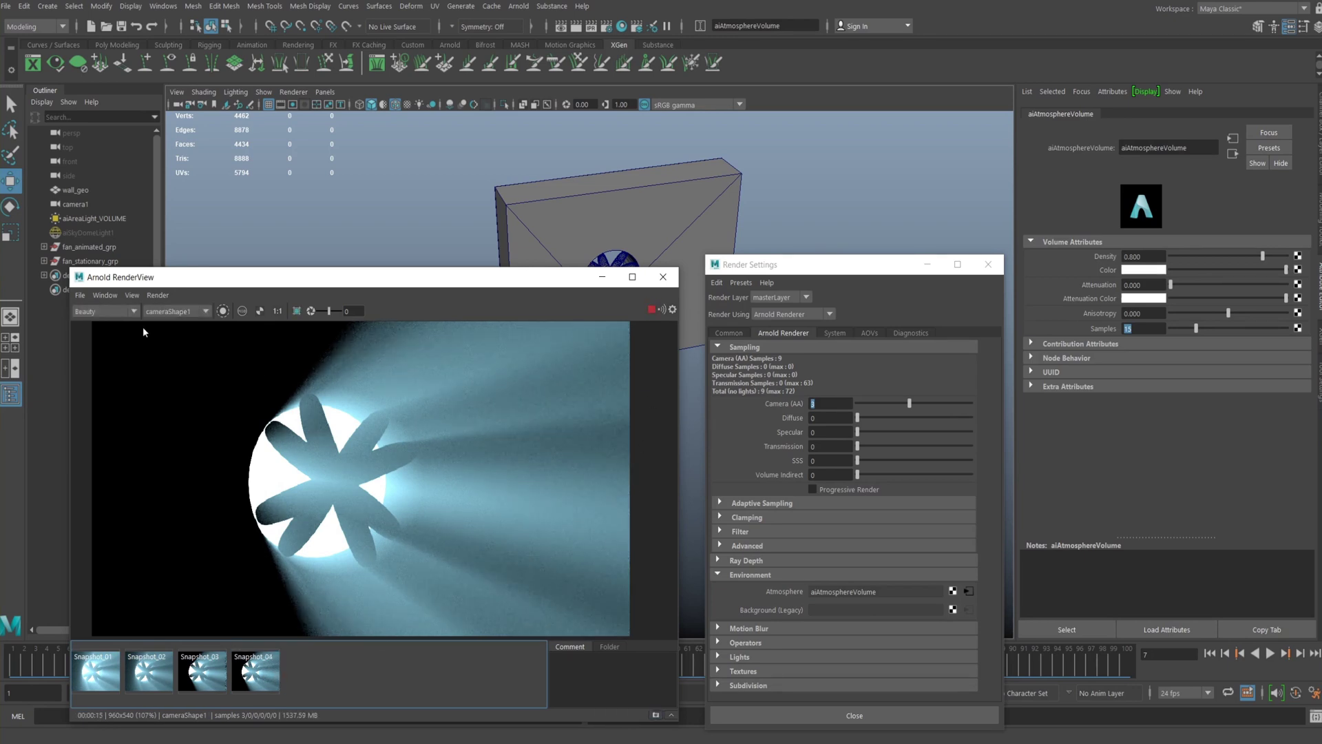
# Compare the RGBA_denoise output, then switch back to Beauty
pyautogui.click(120, 309)
pyautogui.click(117, 330)
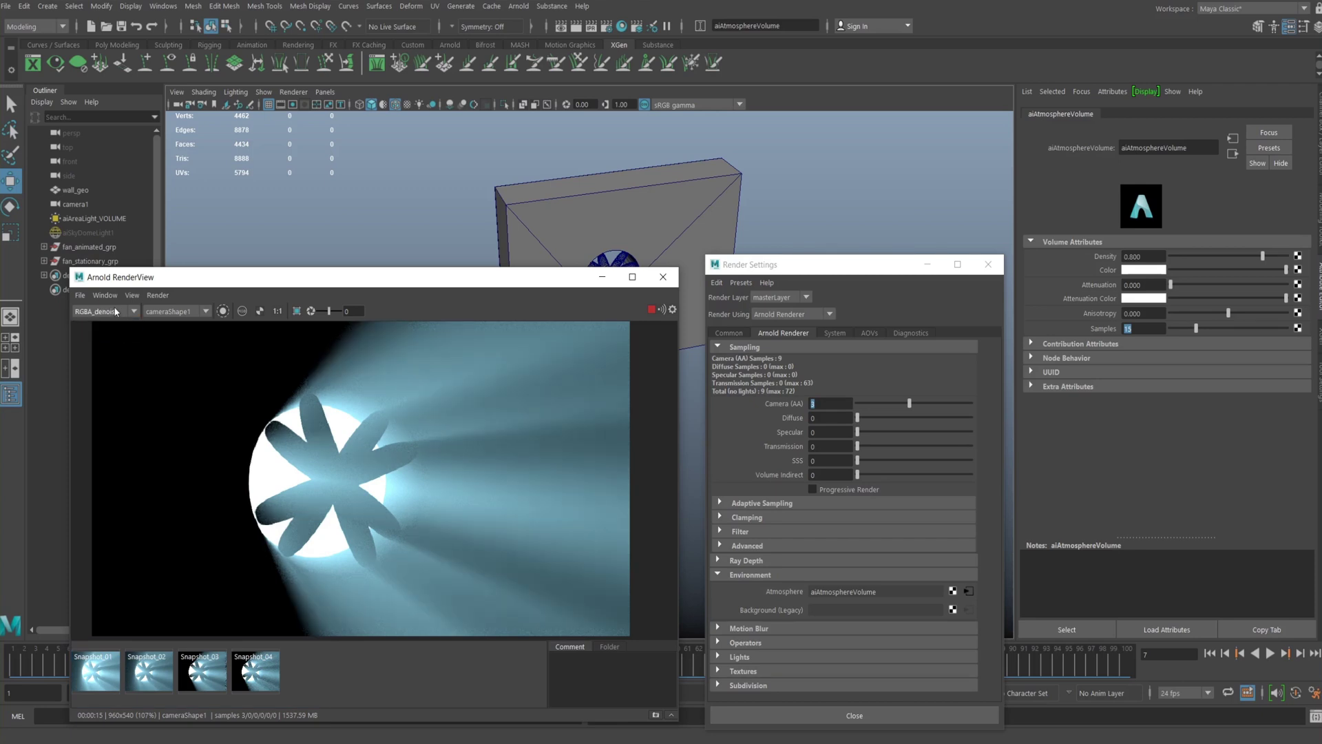
pyautogui.click(115, 313)
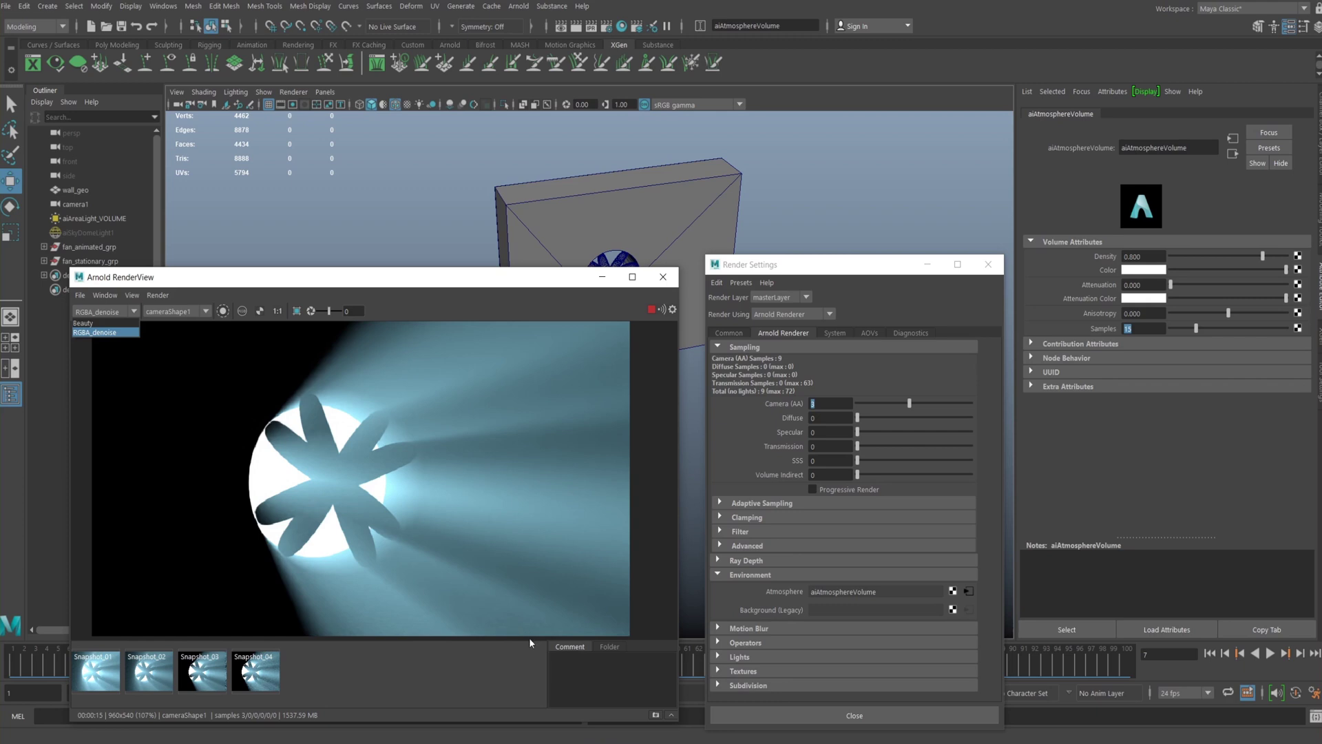
pyautogui.click(84, 322)
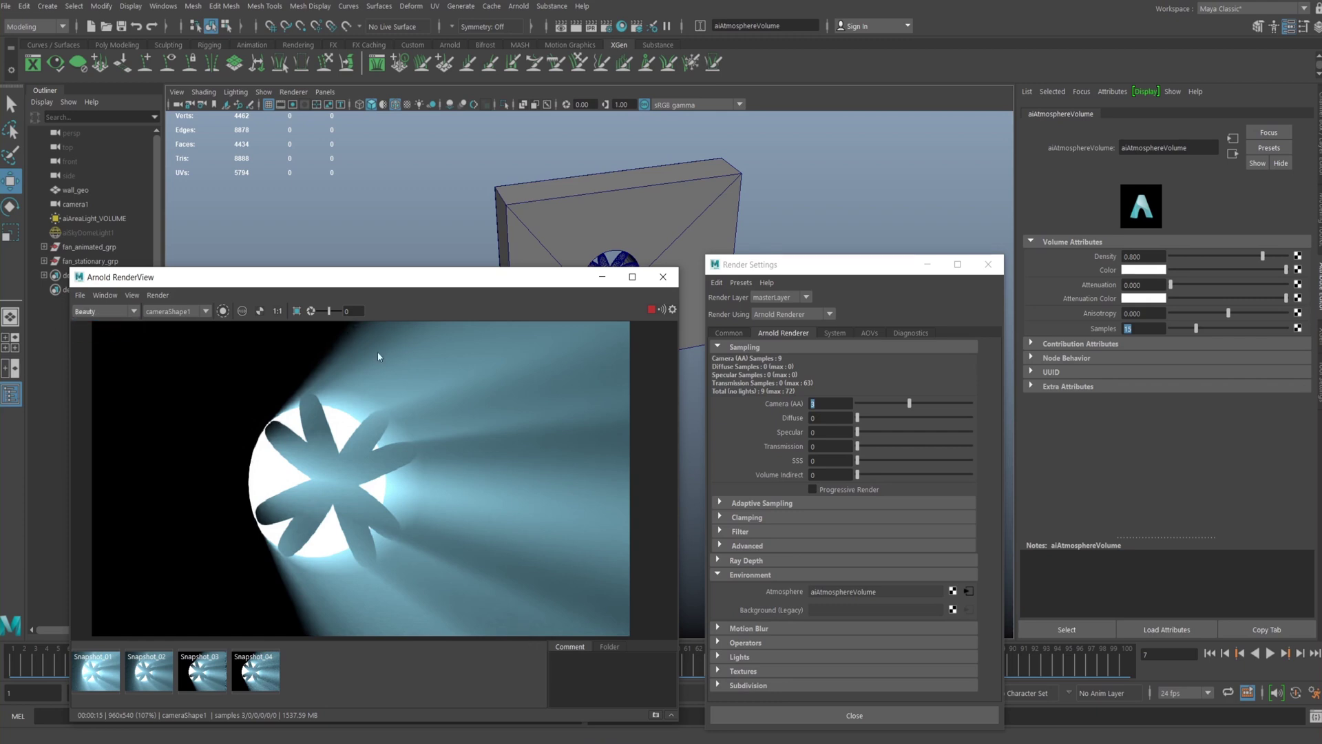
# Store a render snapshot, stop IPR, and select the atmosphere Samples value again
pyautogui.click(656, 716)
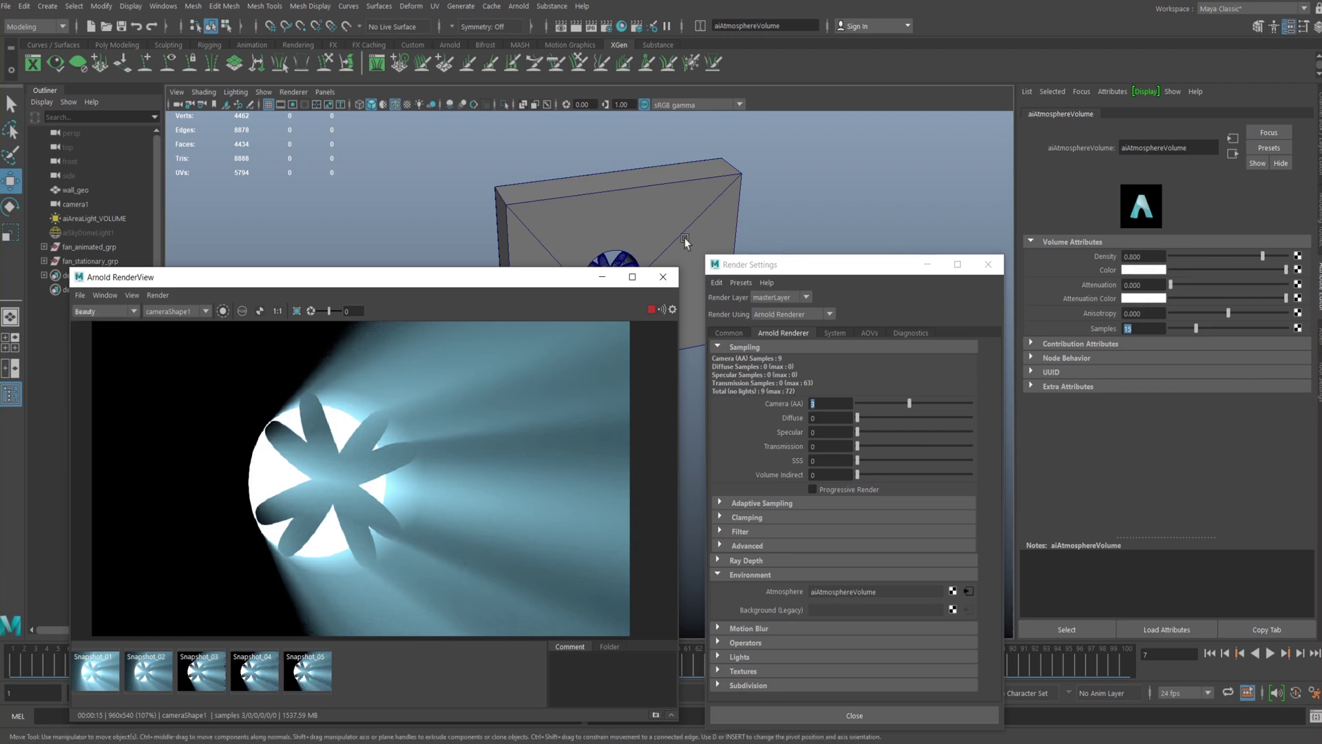
pyautogui.click(652, 311)
pyautogui.click(1157, 329)
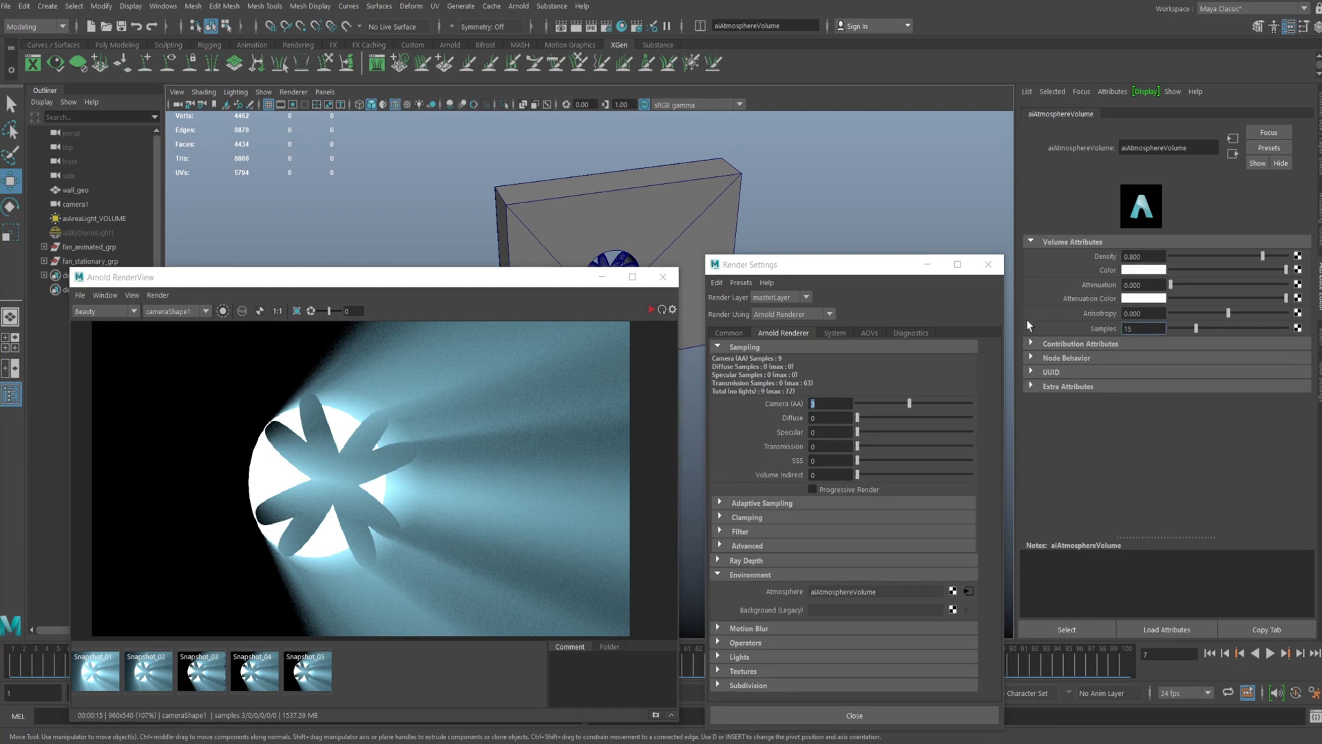
# Set aiAtmosphereVolume Samples to 30, check Snapshot_05, and re-render the fan with IPR
pyautogui.write('30')
pyautogui.press('Return')
pyautogui.click(323, 675)
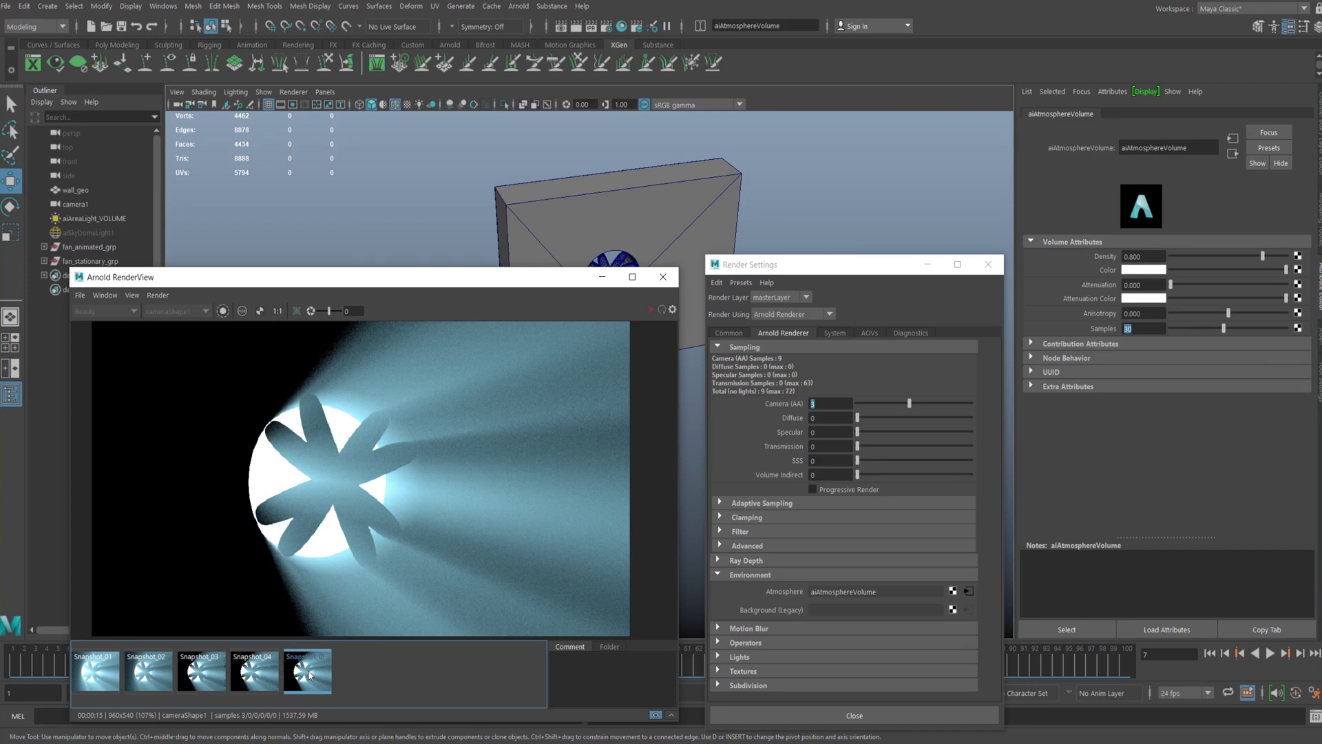
pyautogui.click(309, 675)
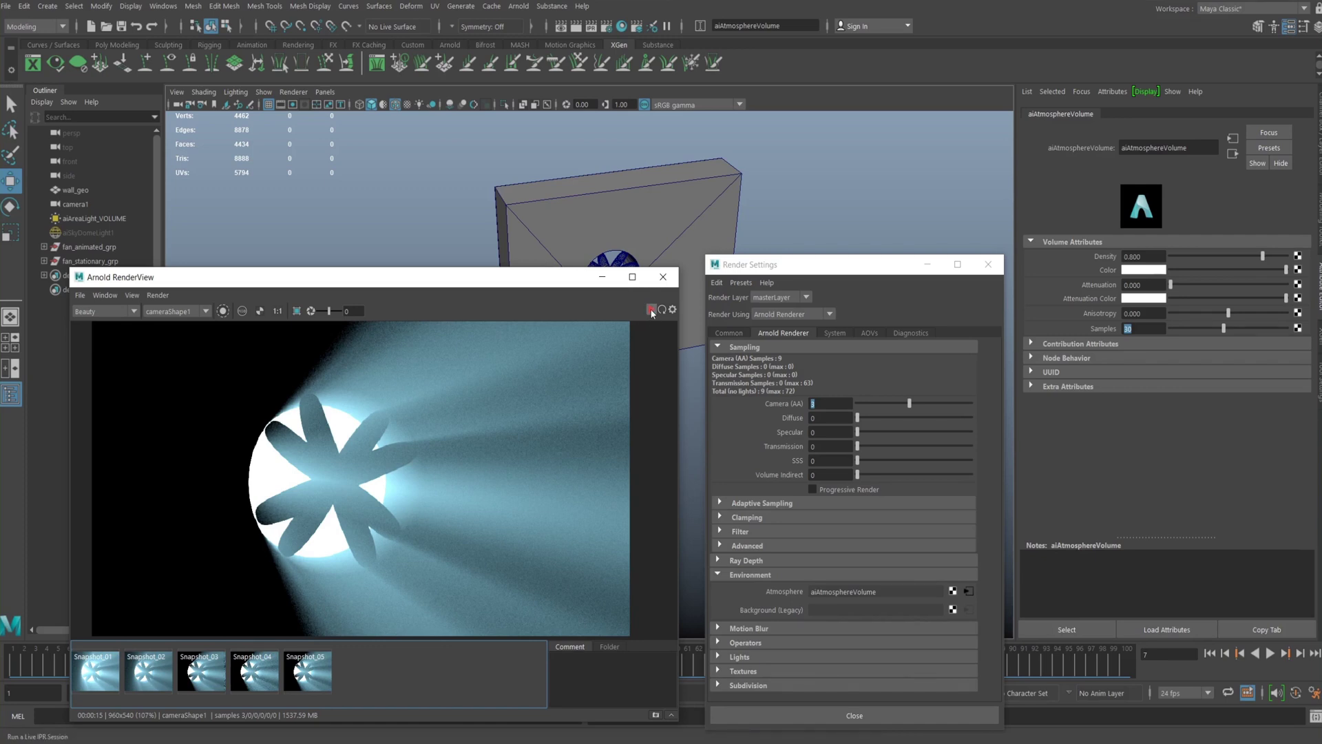
pyautogui.click(651, 311)
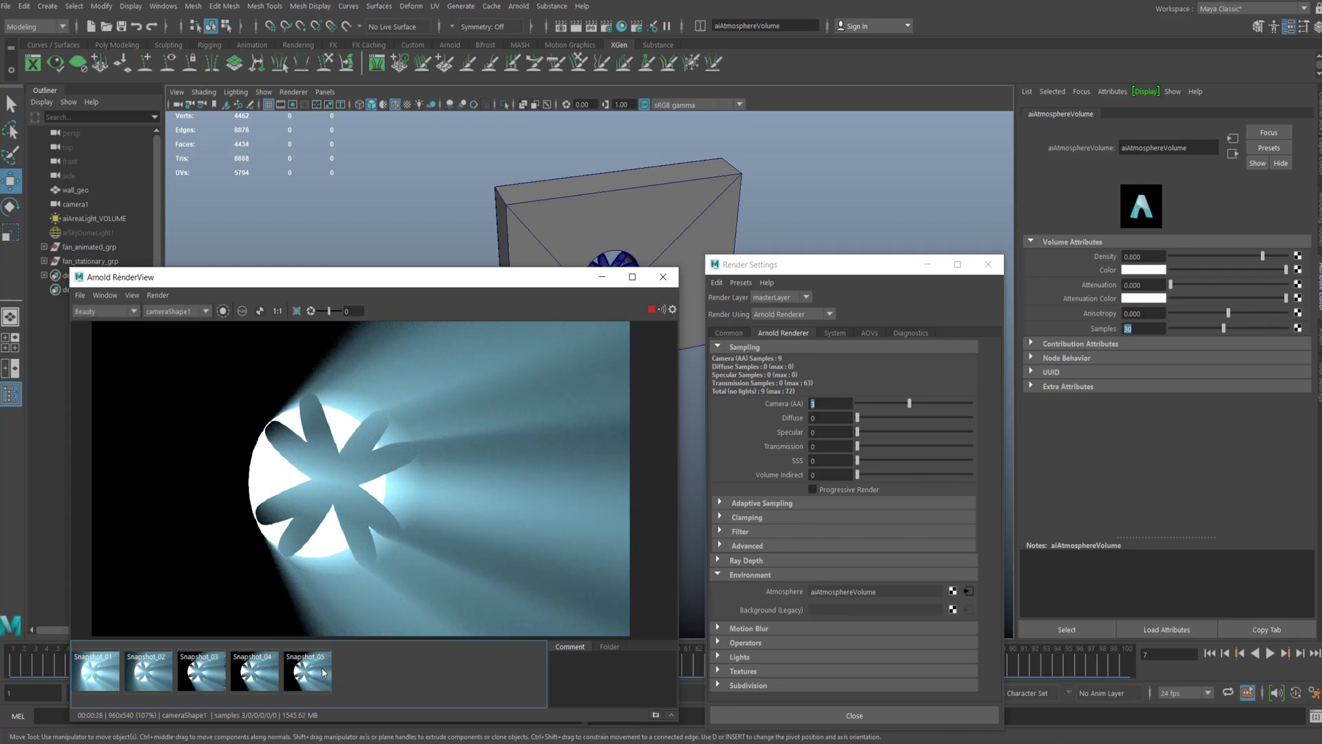
# Store Snapshot_06 of the 30-sample render and compare it with Snapshot_05 and the live render
pyautogui.click(656, 717)
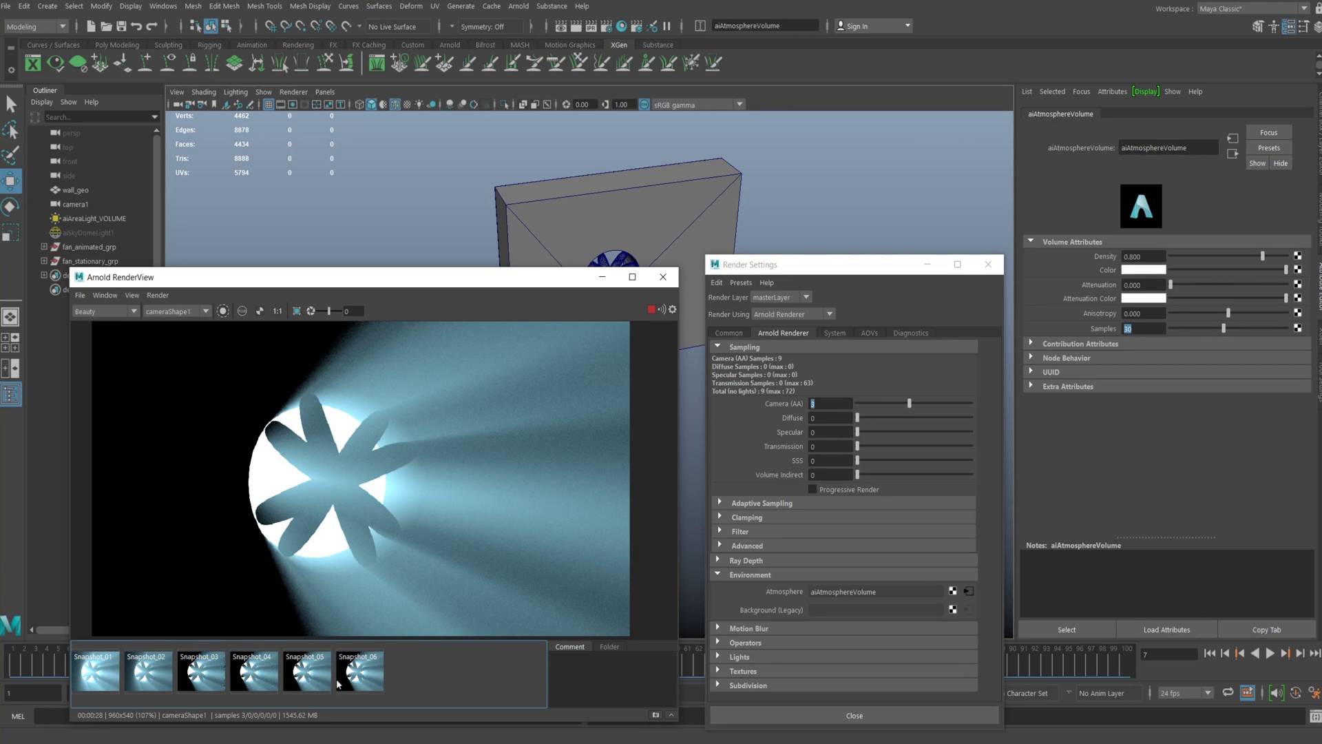
pyautogui.click(368, 674)
pyautogui.click(317, 673)
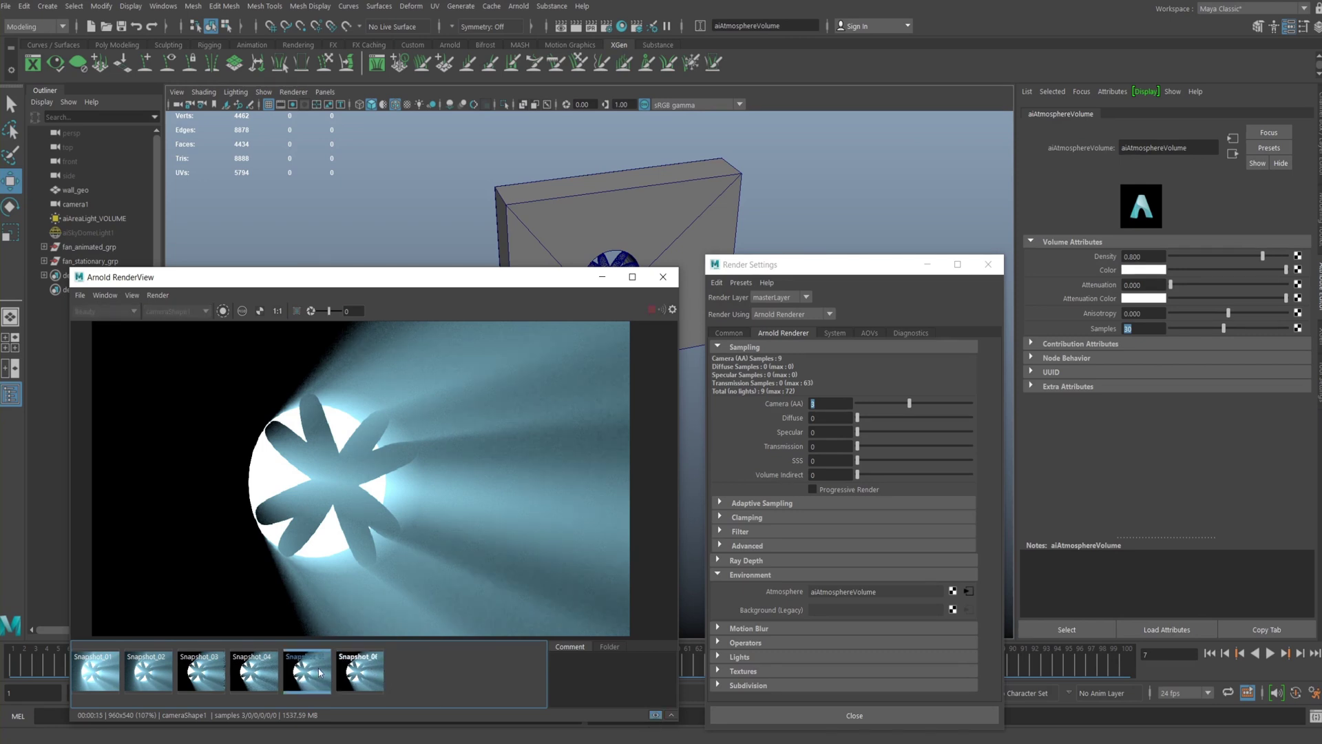
pyautogui.click(372, 668)
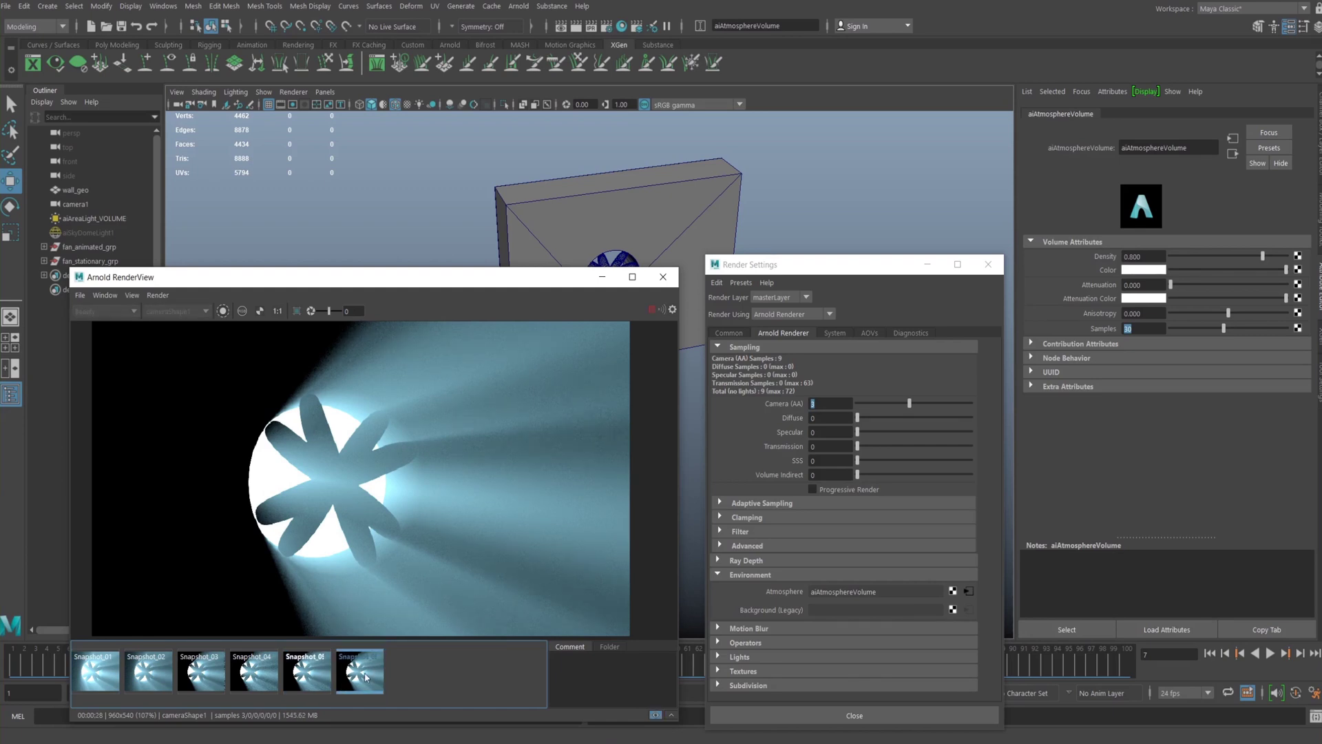
pyautogui.click(366, 677)
pyautogui.click(366, 677)
pyautogui.click(367, 678)
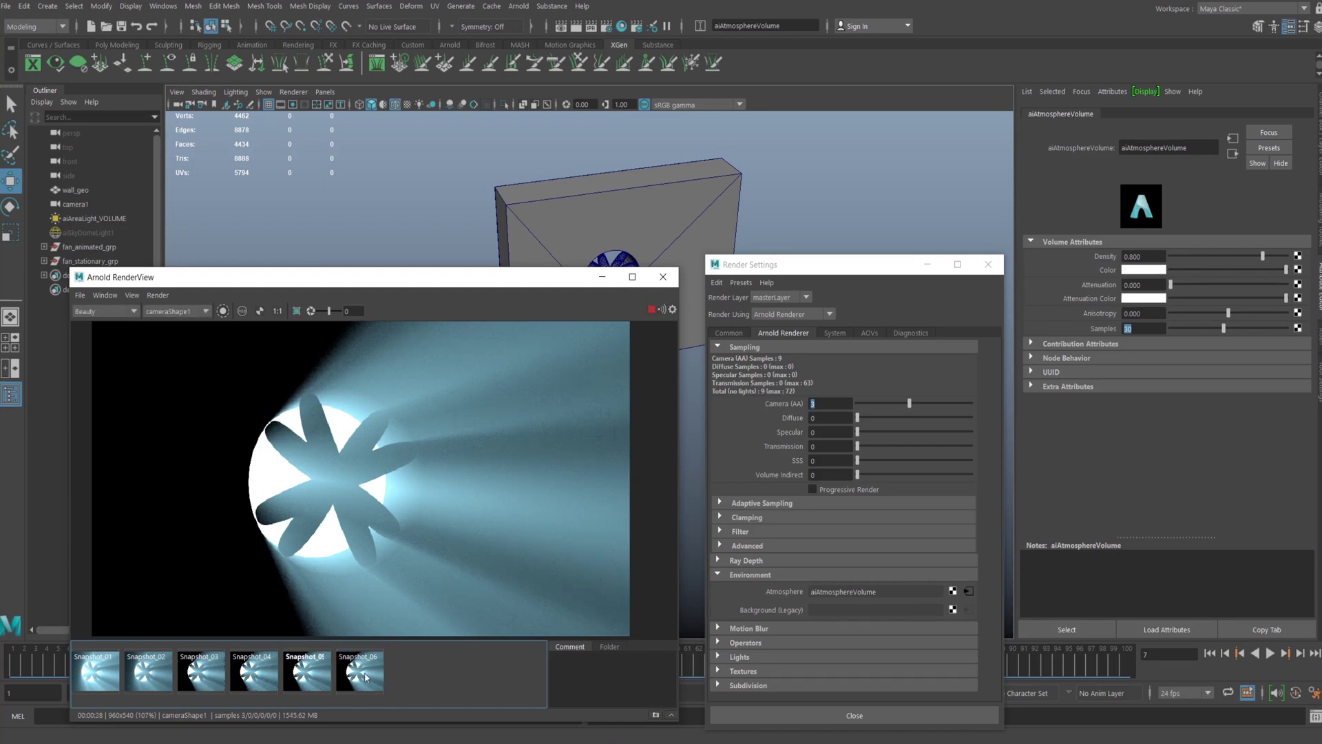
# Flip between Snapshot_05 and Snapshot_06, then select aiAreaLight_VOLUME in the Outliner
pyautogui.click(366, 677)
pyautogui.click(304, 679)
pyautogui.click(341, 680)
pyautogui.click(303, 679)
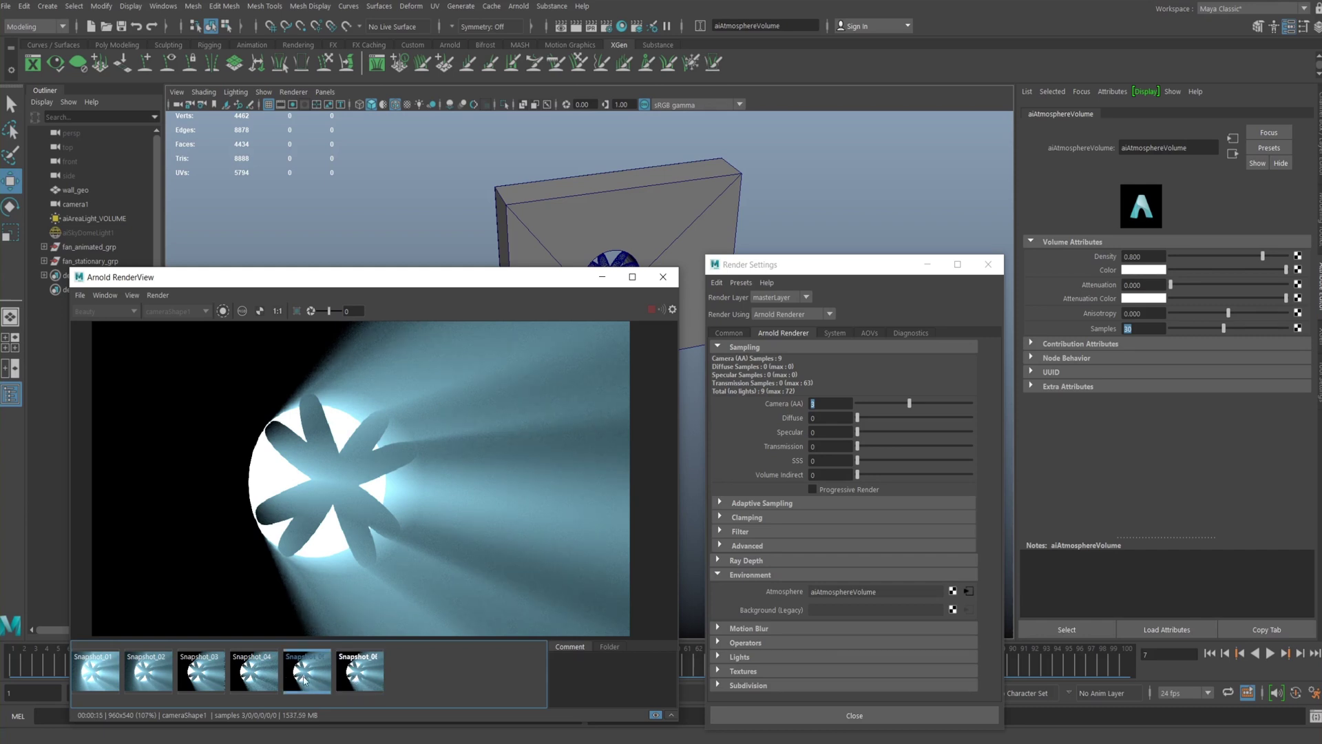
pyautogui.click(349, 679)
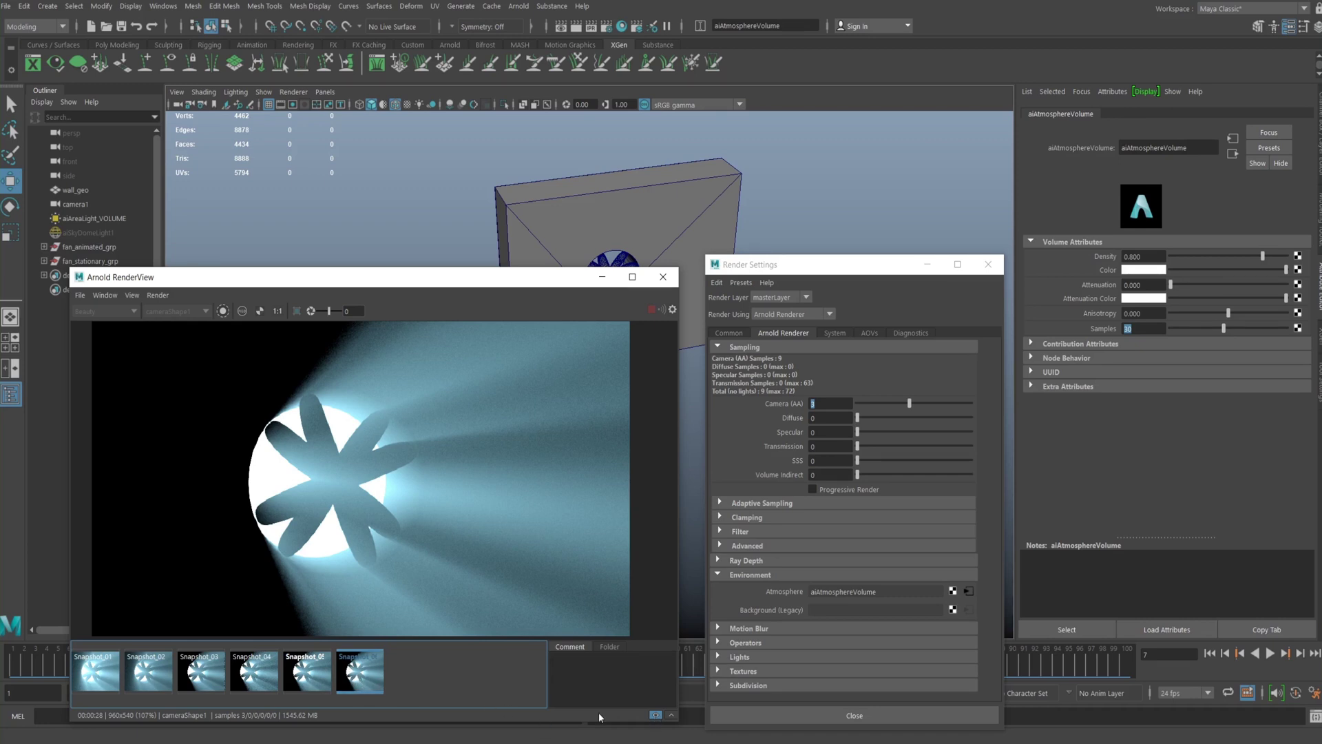
pyautogui.click(350, 682)
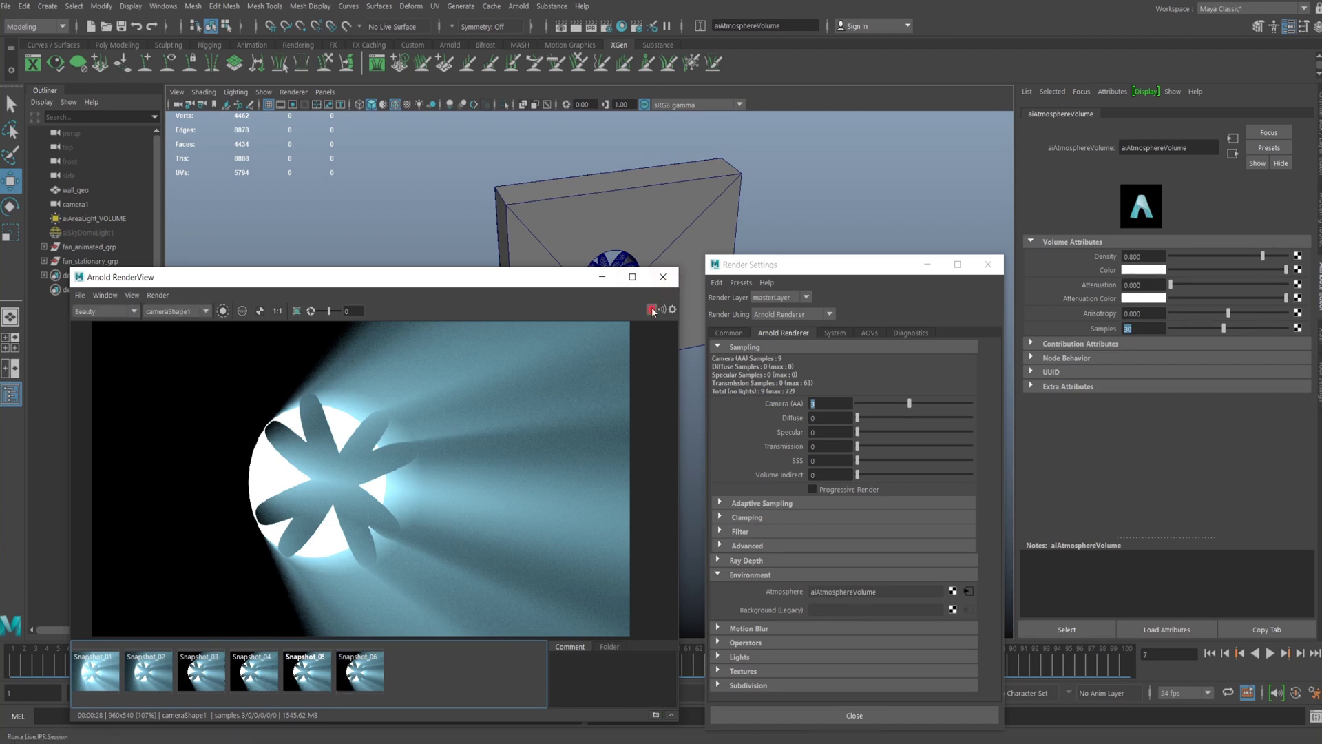
pyautogui.click(92, 218)
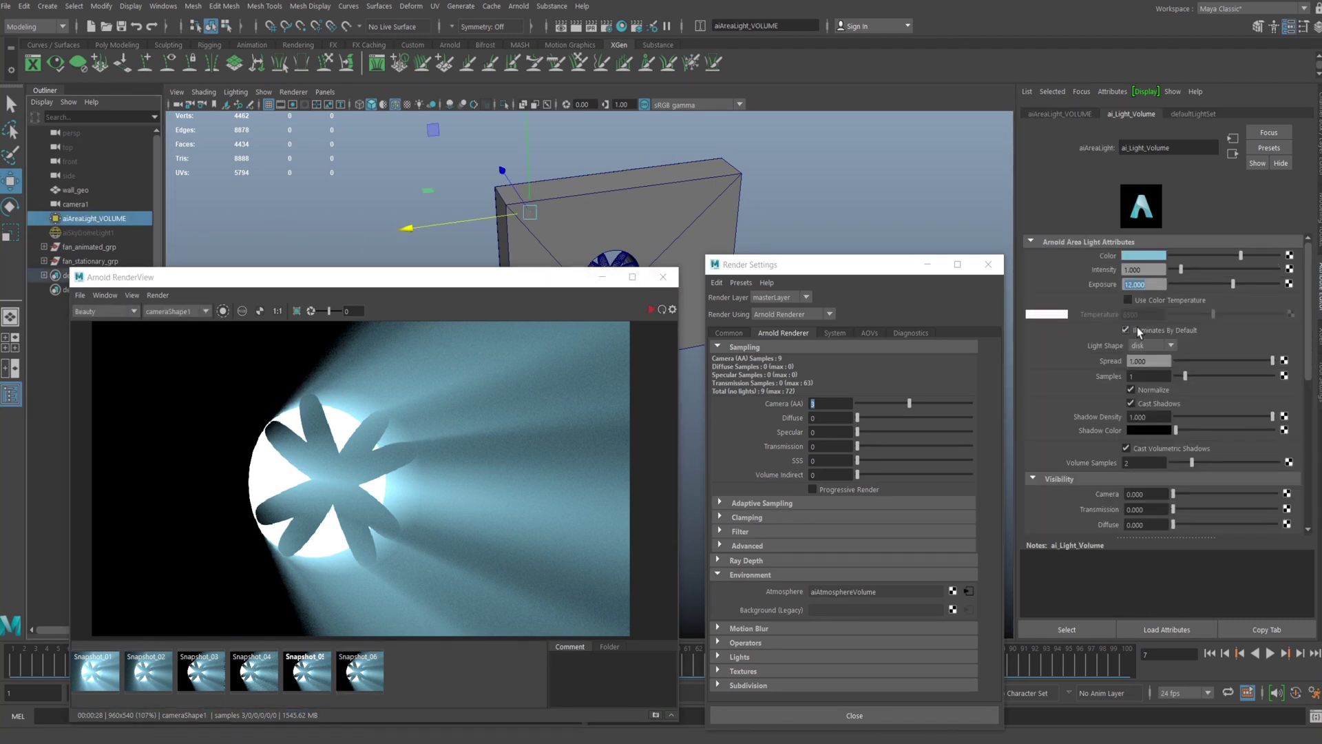
# Set the aiAreaLight_VOLUME light's Samples to 4
pyautogui.click(1142, 360)
pyautogui.click(1144, 377)
pyautogui.write('4')
pyautogui.press('Return')
# Store a snapshot, render again with 4 light samples, and view Snapshot_06 for comparison
pyautogui.click(655, 715)
pyautogui.click(649, 310)
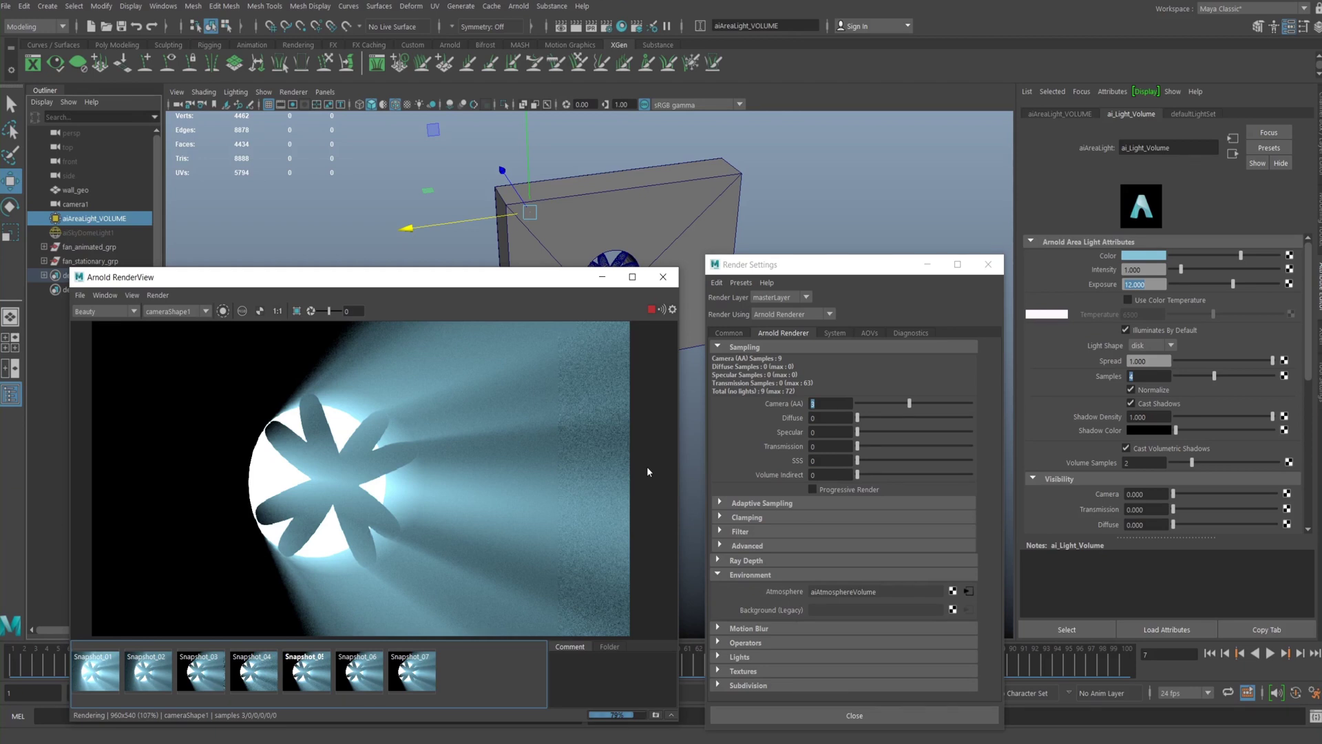
pyautogui.click(425, 673)
# Step back and forth between Snapshot_06 and Snapshot_07 to compare noise
pyautogui.press('Left')
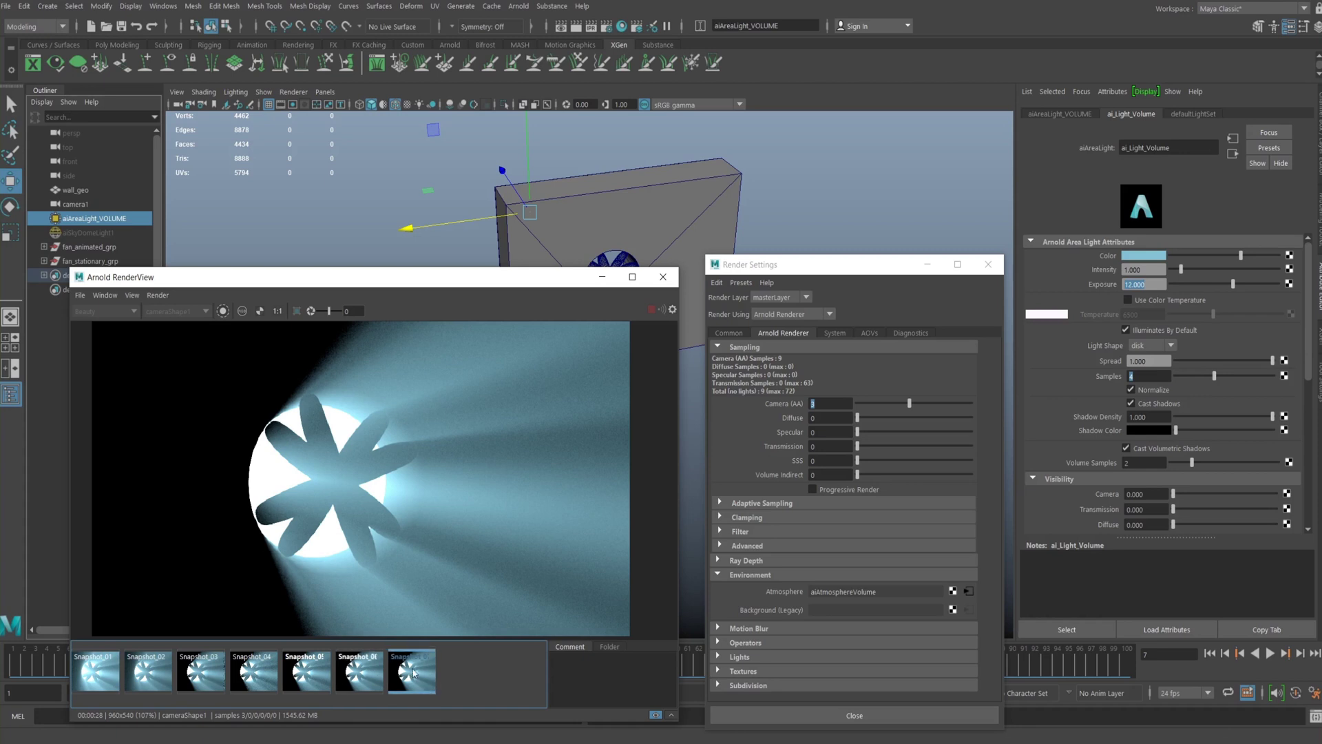
pyautogui.press('Right')
pyautogui.press('Left')
pyautogui.press('Right')
pyautogui.press('Left')
pyautogui.press('Right')
# Recheck Snapshot_07 against the live render, stop IPR, and set light Samples back to 1
pyautogui.click(409, 675)
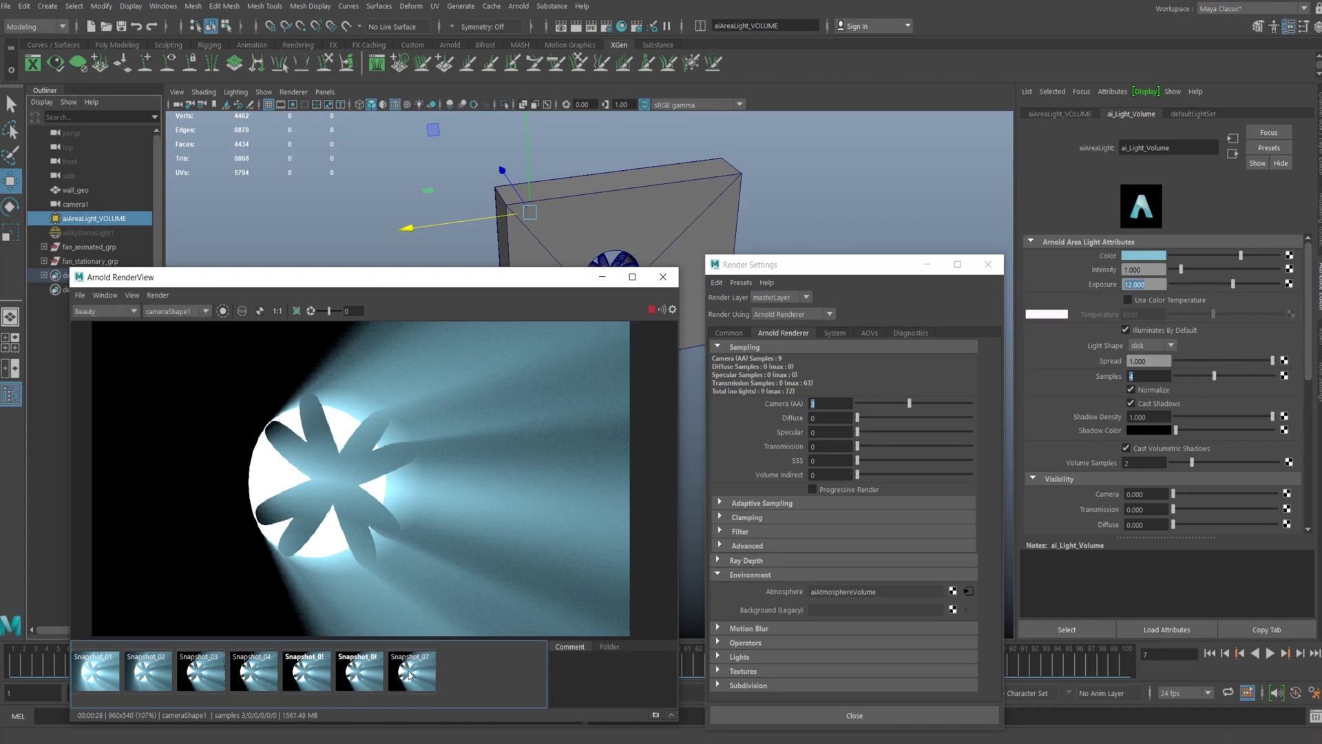
pyautogui.click(409, 675)
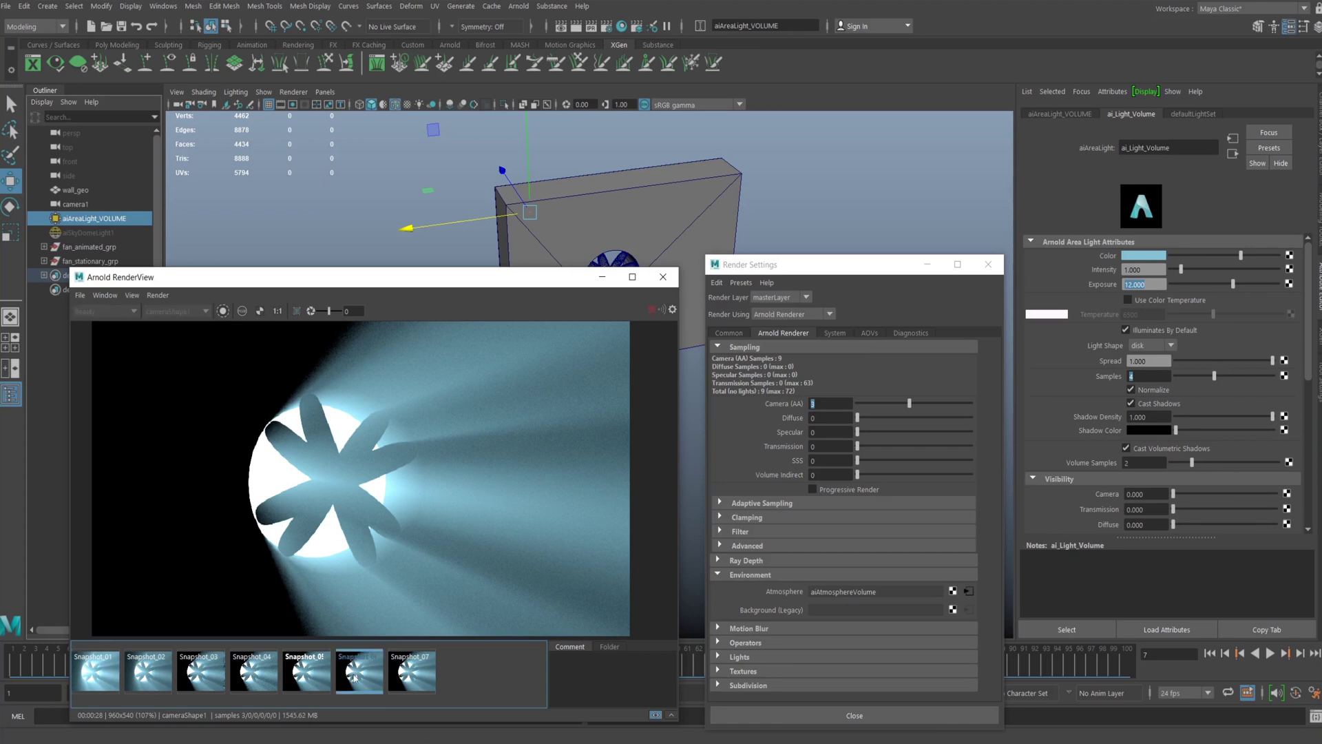
pyautogui.click(410, 675)
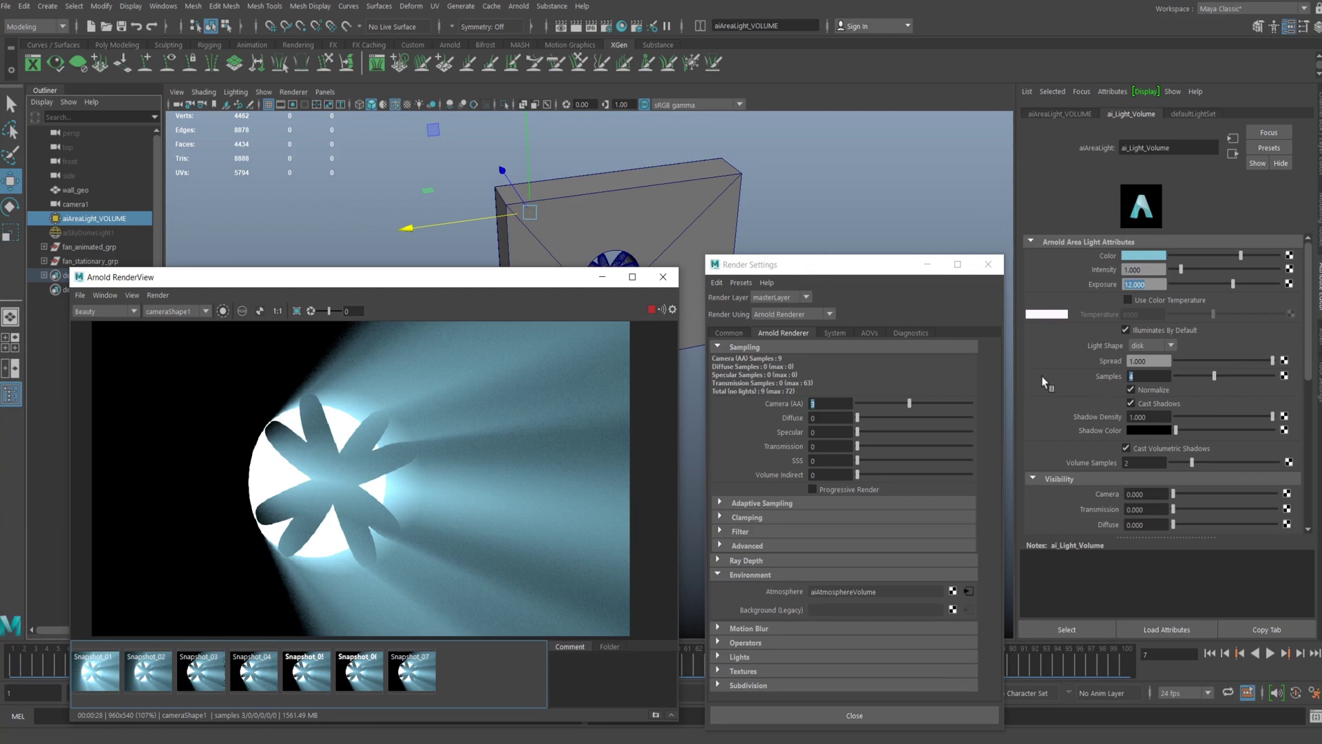
pyautogui.click(652, 310)
pyautogui.press('Return')
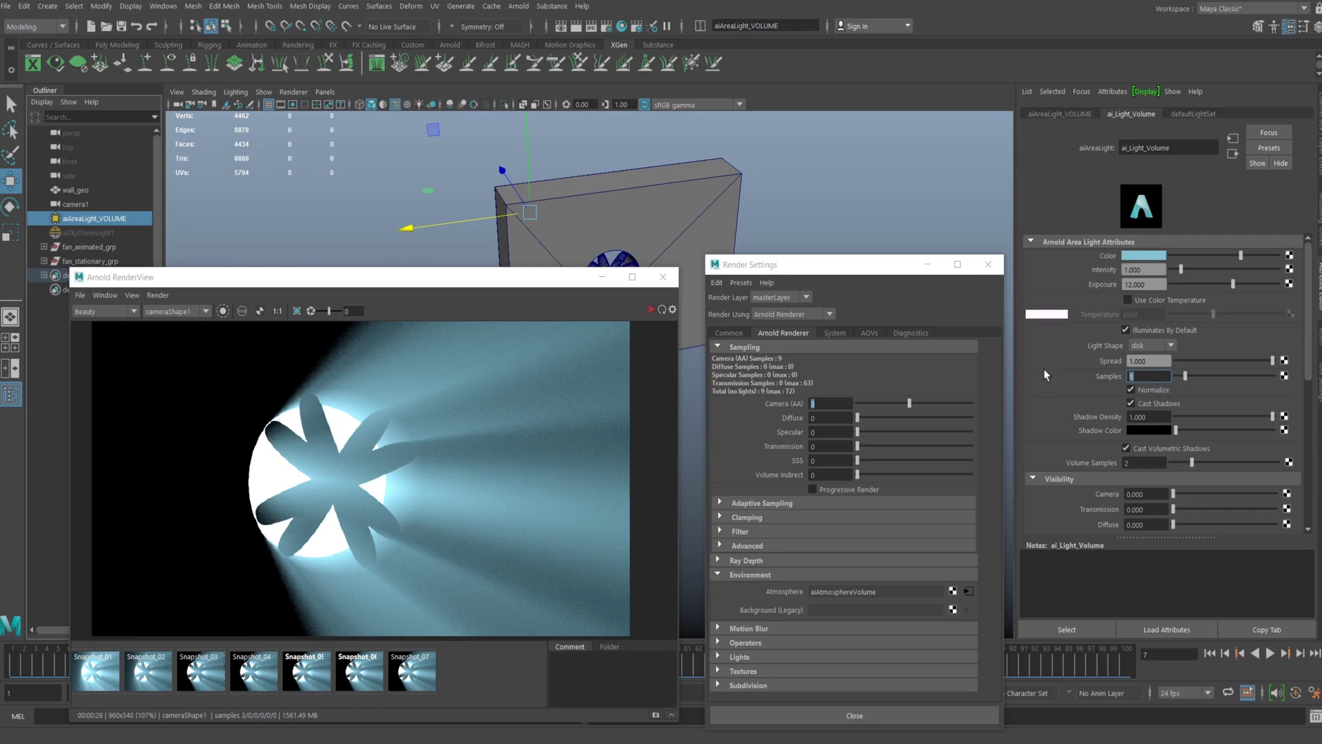